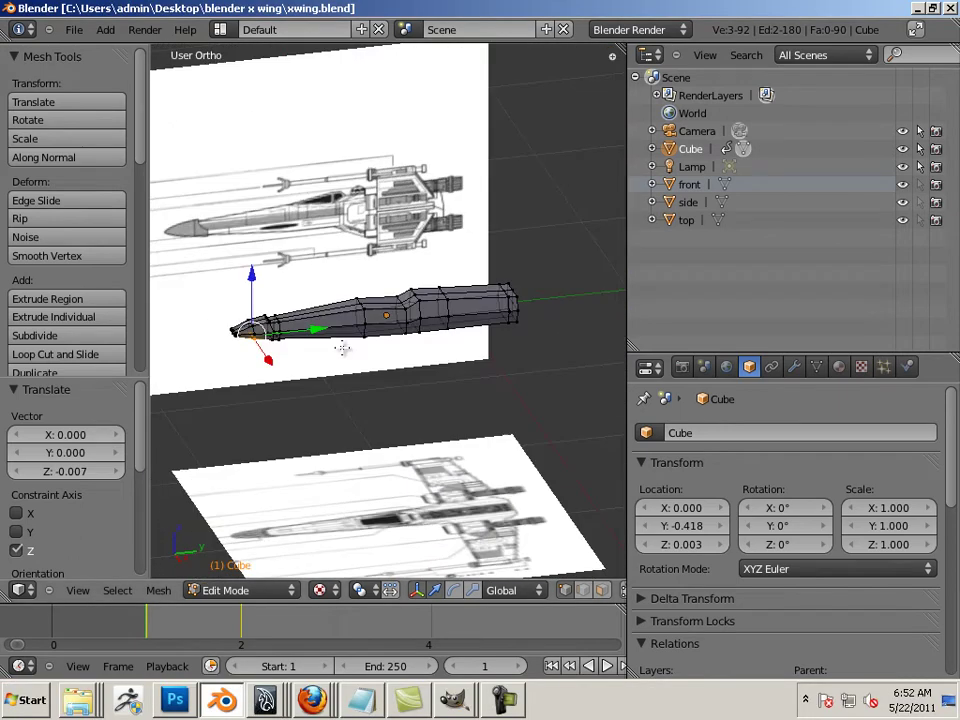
# Examine the fuselage mesh around the cockpit against the side blueprint from several angles
pyautogui.scroll(5, 342, 347)
pyautogui.moveTo(436, 275); pyautogui.dragTo(340, 285, button='middle')
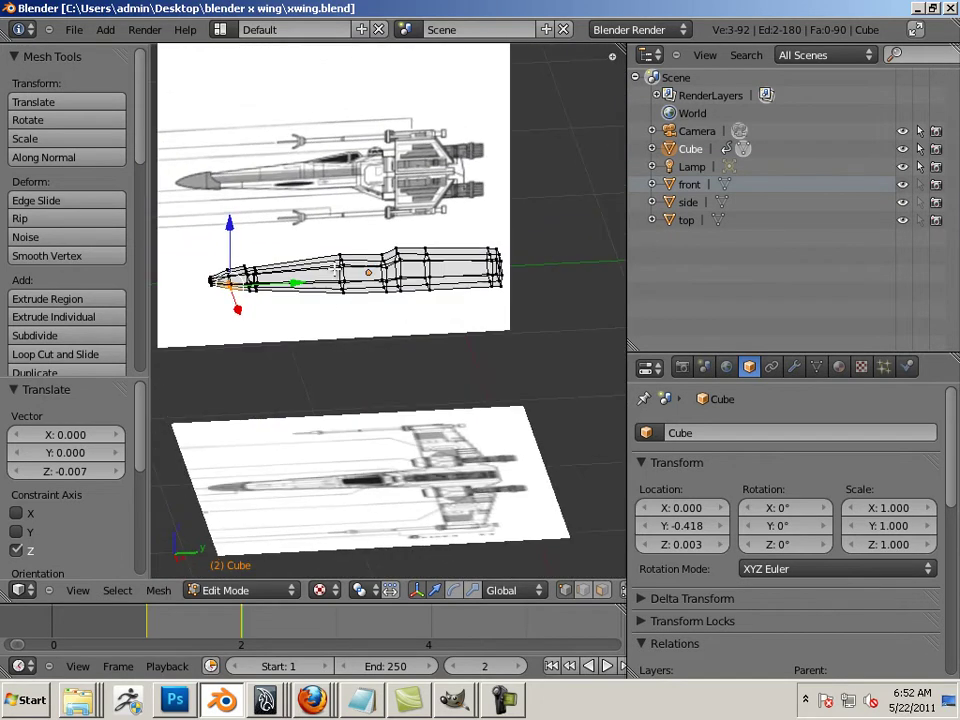
pyautogui.moveTo(312, 343); pyautogui.dragTo(418, 492, button='middle')
pyautogui.scroll(2, 365, 363)
pyautogui.scroll(2, 466, 502)
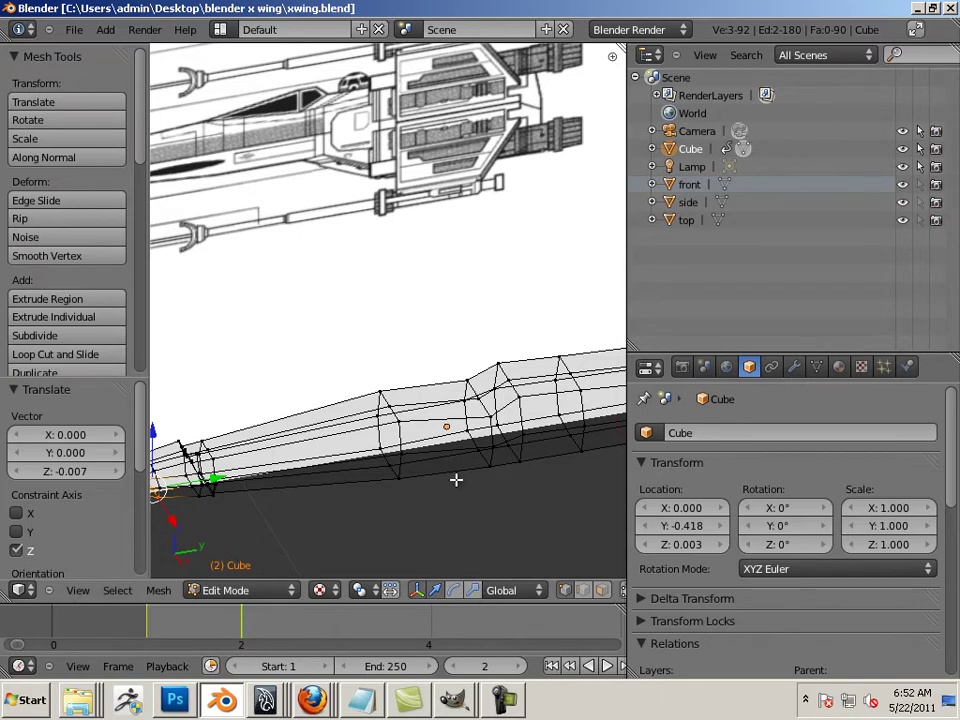
pyautogui.press('Left')
pyautogui.moveTo(456, 465)
pyautogui.keyDown('shift'); pyautogui.mouseDown(button='middle')
pyautogui.moveTo(362, 418)
pyautogui.moveTo(400, 428)
pyautogui.moveTo(336, 435)
pyautogui.moveTo(214, 386)
pyautogui.moveTo(480, 435)
pyautogui.moveTo(403, 414)
pyautogui.moveTo(376, 369)
pyautogui.moveTo(354, 366)
pyautogui.moveTo(397, 252)
pyautogui.mouseUp(button='middle'); pyautogui.keyUp('shift')
pyautogui.scroll(3, 418, 437)
pyautogui.scroll(2, 378, 411)
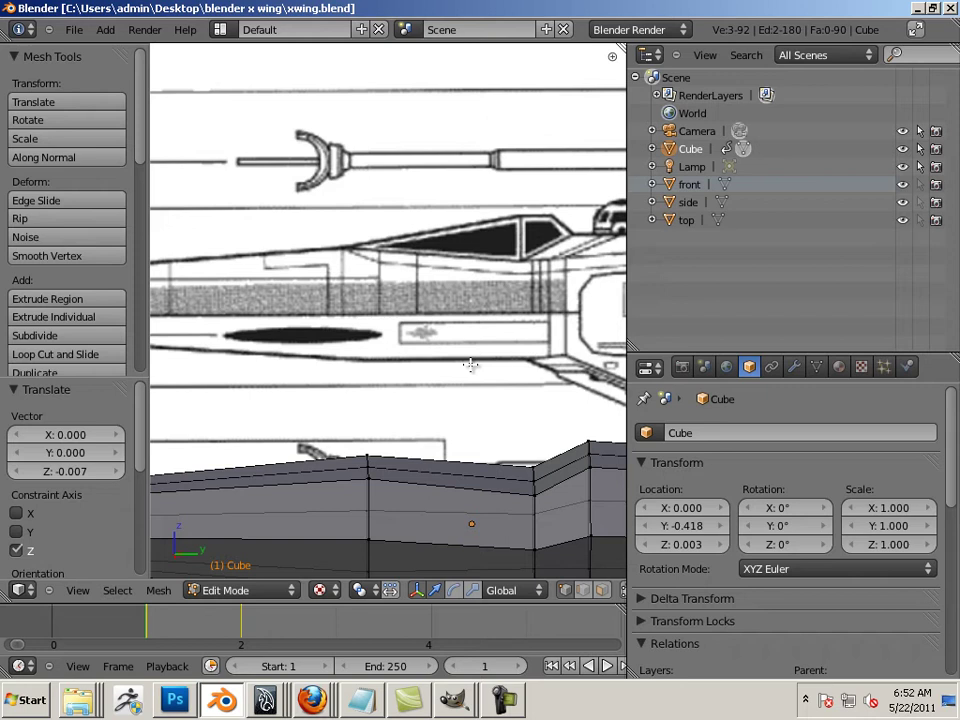
pyautogui.moveTo(471, 365)
pyautogui.mouseDown(button='middle')
pyautogui.moveTo(381, 456)
pyautogui.moveTo(465, 369)
pyautogui.moveTo(409, 420)
pyautogui.moveTo(450, 422)
pyautogui.moveTo(375, 403)
pyautogui.moveTo(482, 422)
pyautogui.moveTo(384, 416)
pyautogui.moveTo(388, 406)
pyautogui.mouseUp(button='middle')
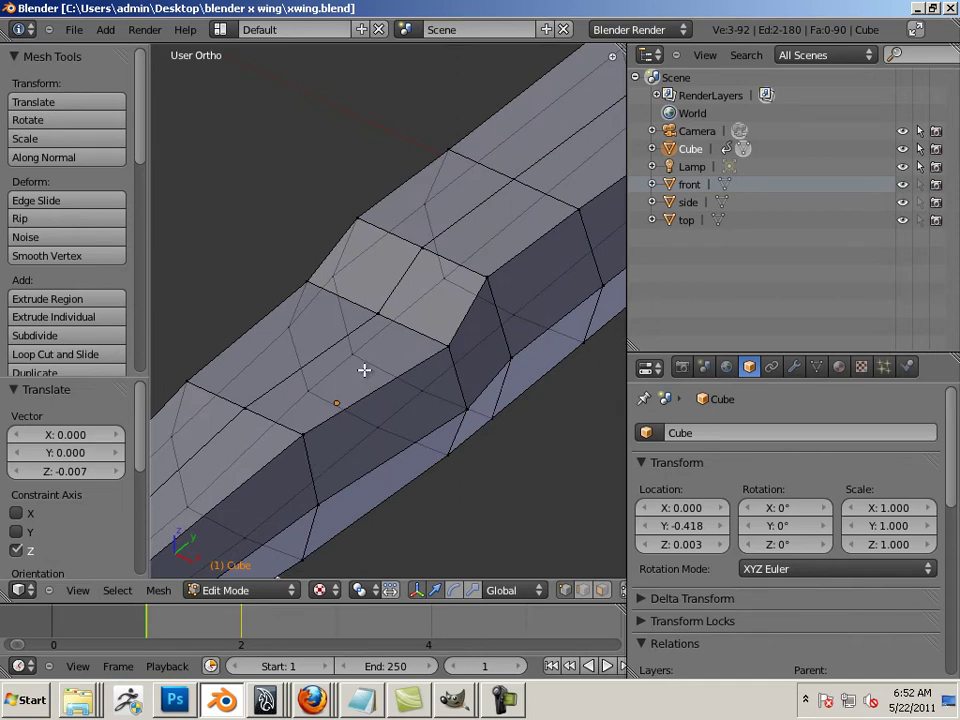
# Switch to face selection and select the four top faces of the cockpit area, including the sloped rear pair
pyautogui.click(599, 589)
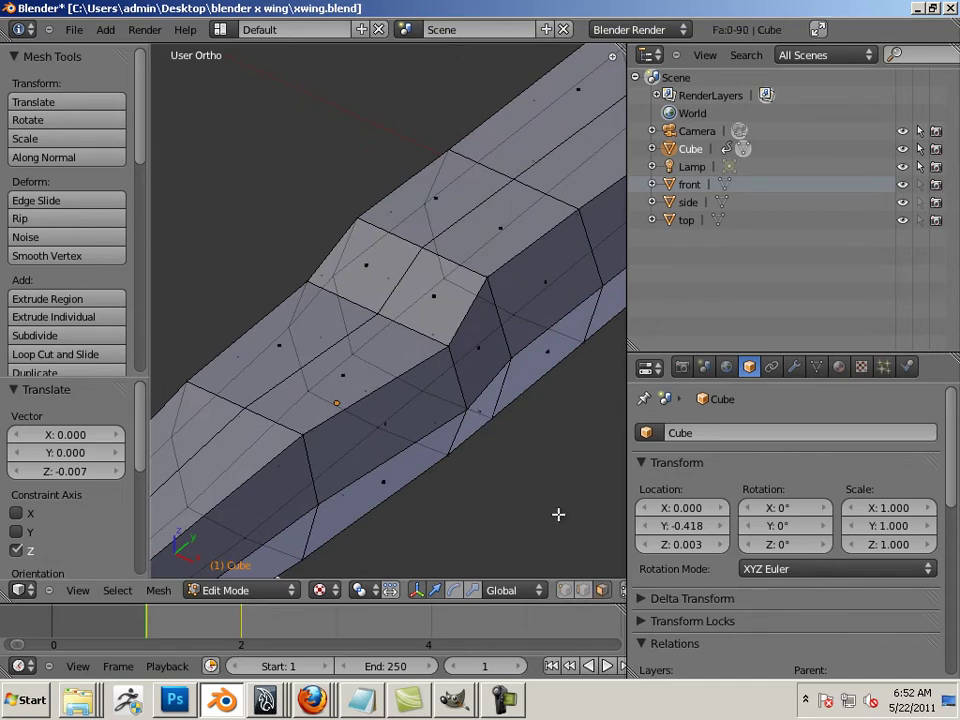
pyautogui.rightClick(434, 302)
pyautogui.keyDown('shift'); pyautogui.rightClick(353, 372); pyautogui.keyUp('shift')
pyautogui.keyDown('shift'); pyautogui.rightClick(279, 343); pyautogui.keyUp('shift')
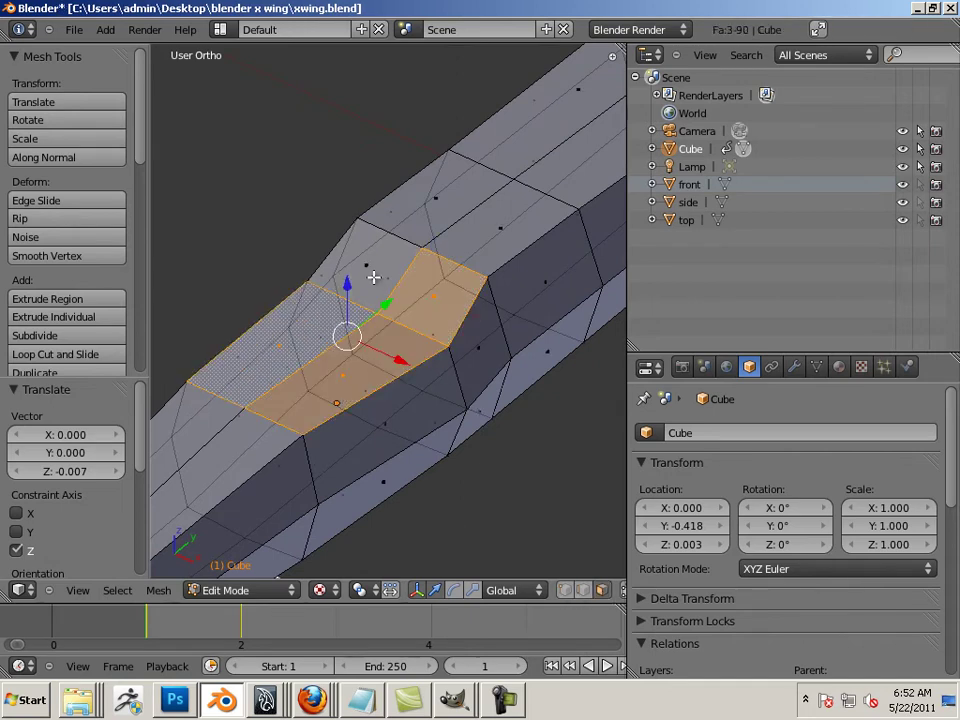
pyautogui.keyDown('shift'); pyautogui.rightClick(373, 274); pyautogui.keyUp('shift')
pyautogui.moveTo(300, 362); pyautogui.dragTo(381, 378, button='middle')
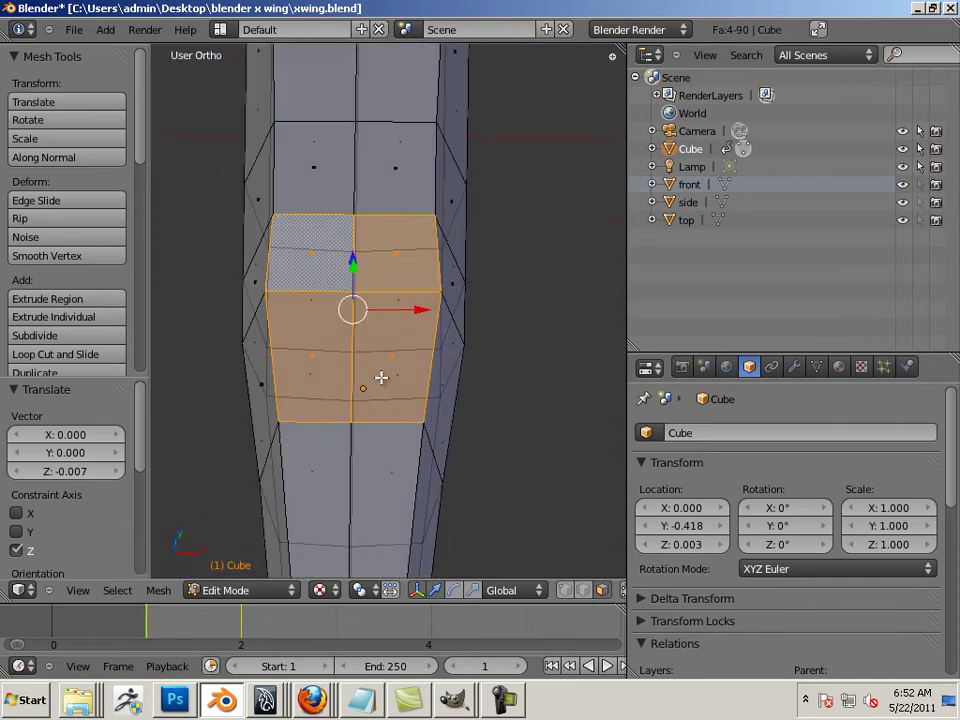
# Extrude the four cockpit faces in place and shrink them to 0.900 along X and 0.936 along Y as an inset
pyautogui.press('e')
pyautogui.rightClick(408, 291)
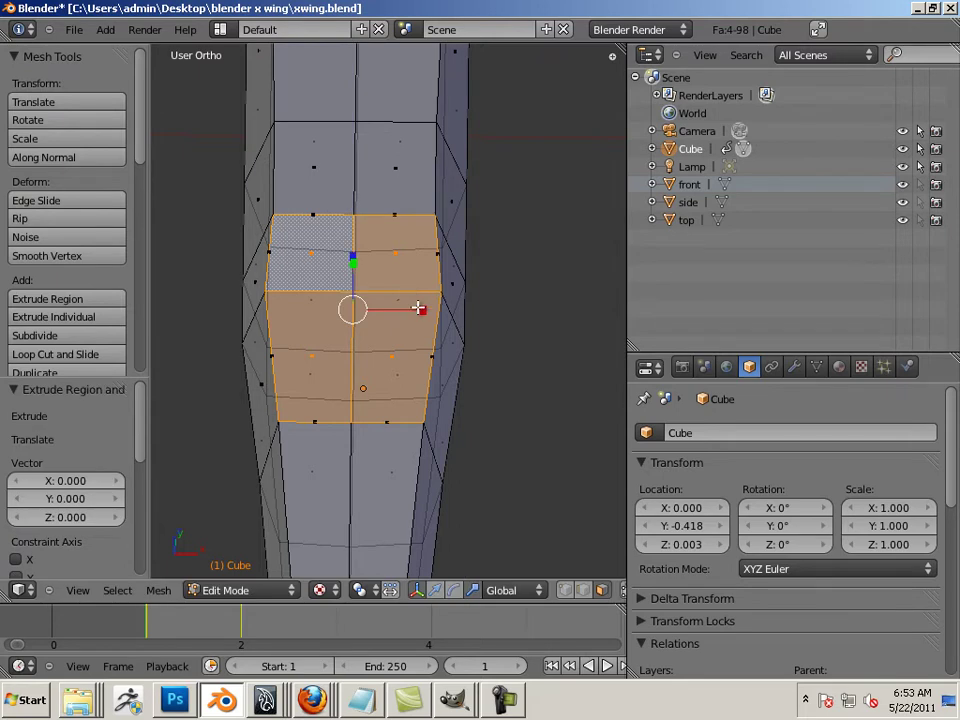
pyautogui.press('s')
pyautogui.press('x')
pyautogui.click(403, 306)
pyautogui.moveTo(510, 351); pyautogui.dragTo(532, 354, button='middle')
pyautogui.press('s')
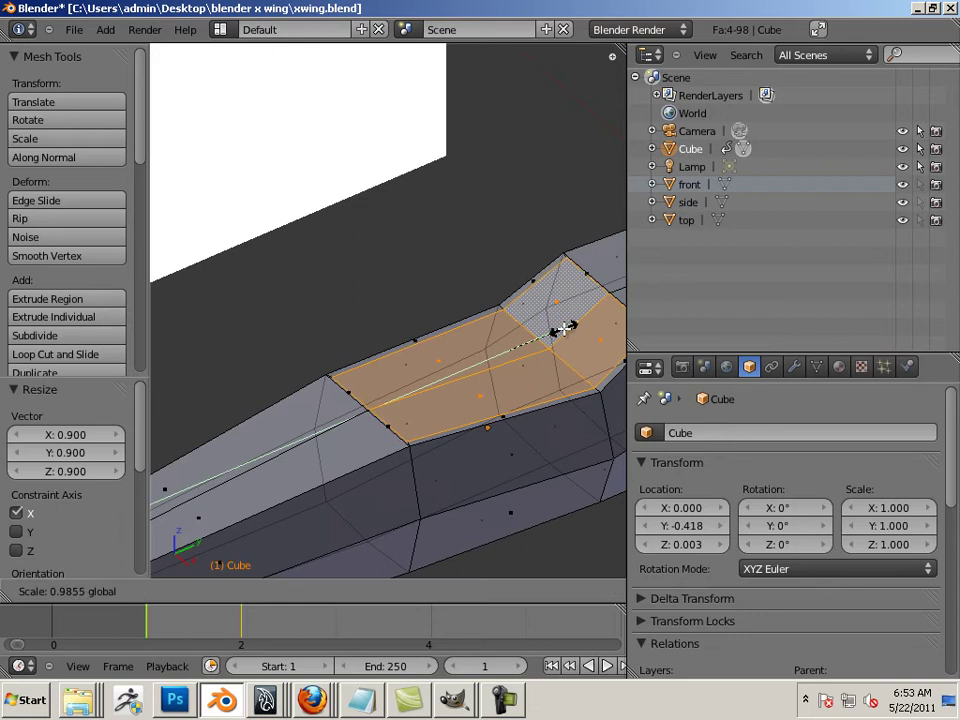
pyautogui.click(560, 330)
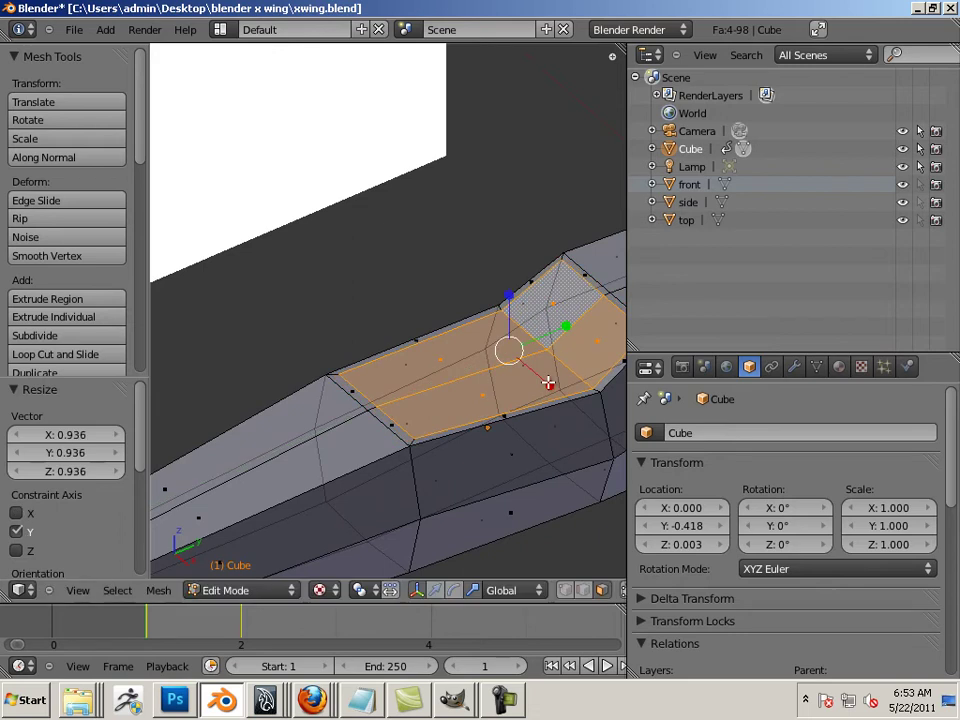
pyautogui.moveTo(546, 381); pyautogui.dragTo(475, 400, button='middle')
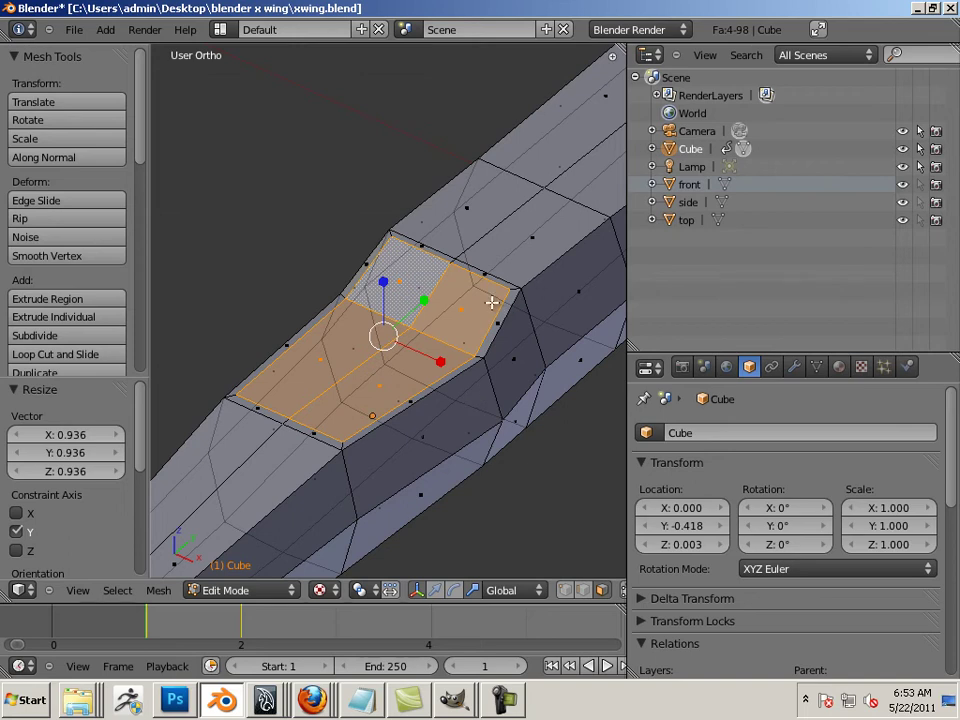
# In side view, extrude the inset cockpit faces upward by about 0.08 to form the canopy block
pyautogui.scroll(-2, 509, 325)
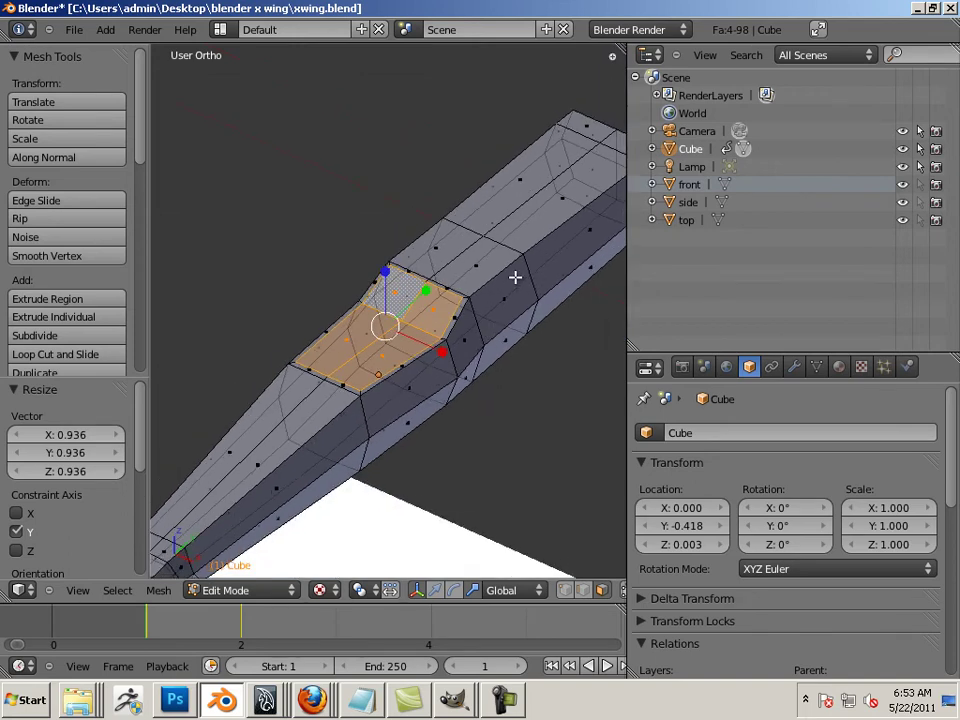
pyautogui.moveTo(506, 283)
pyautogui.mouseDown(button='middle')
pyautogui.moveTo(437, 399)
pyautogui.moveTo(392, 364)
pyautogui.moveTo(351, 438)
pyautogui.moveTo(369, 386)
pyautogui.mouseUp(button='middle')
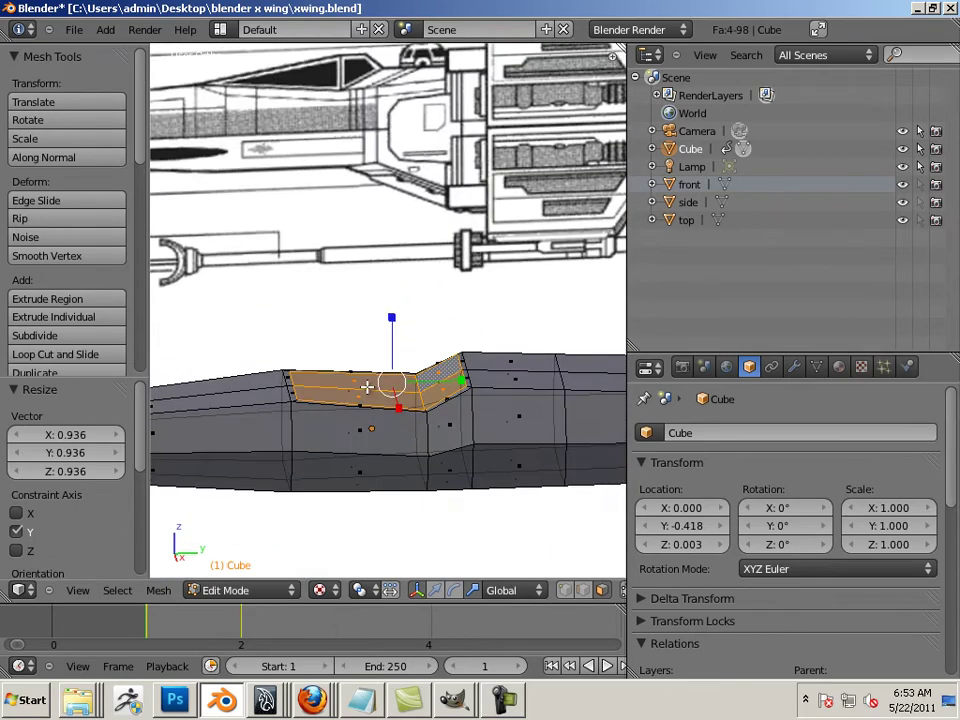
pyautogui.press('KP_1')
pyautogui.press('KP_3')
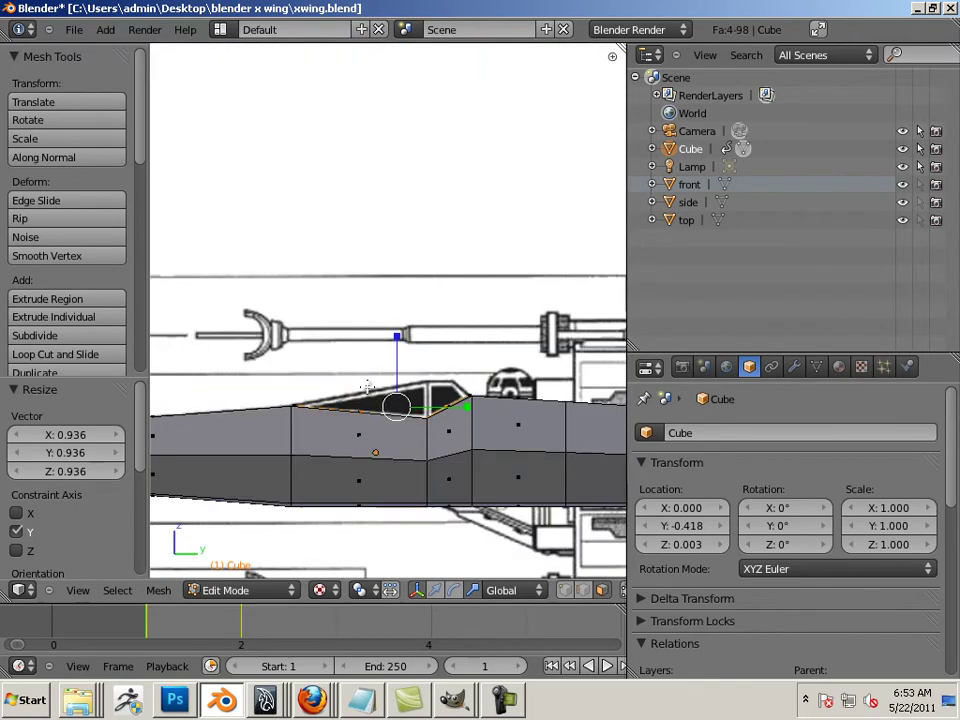
pyautogui.scroll(2, 359, 385)
pyautogui.keyDown('shift'); pyautogui.moveTo(396, 448); pyautogui.dragTo(365, 333, button='middle'); pyautogui.keyUp('shift')
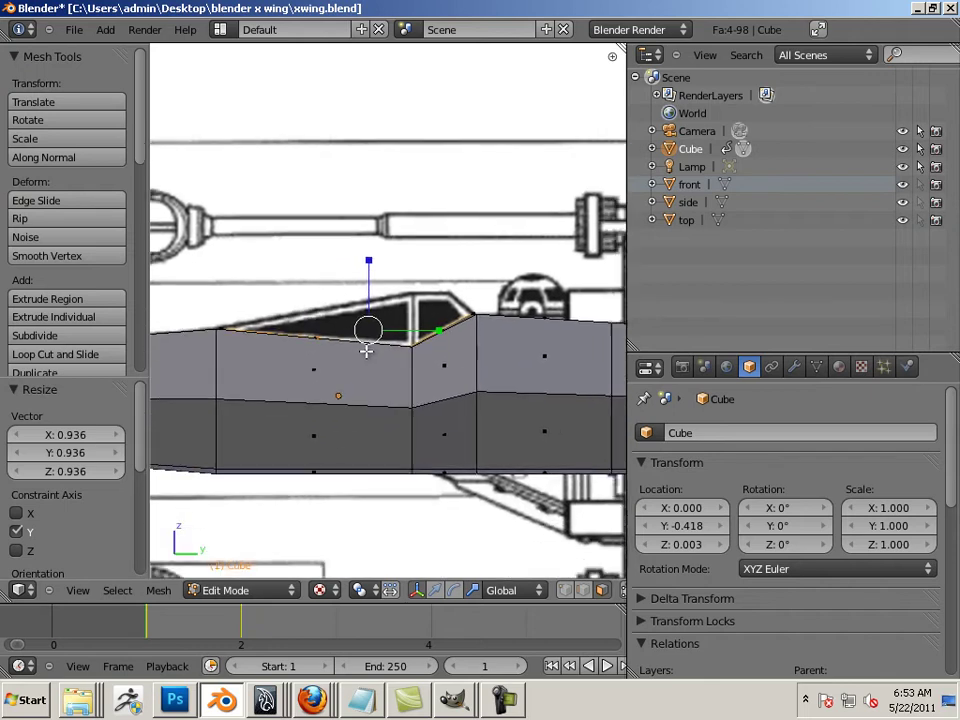
pyautogui.scroll(-1, 365, 357)
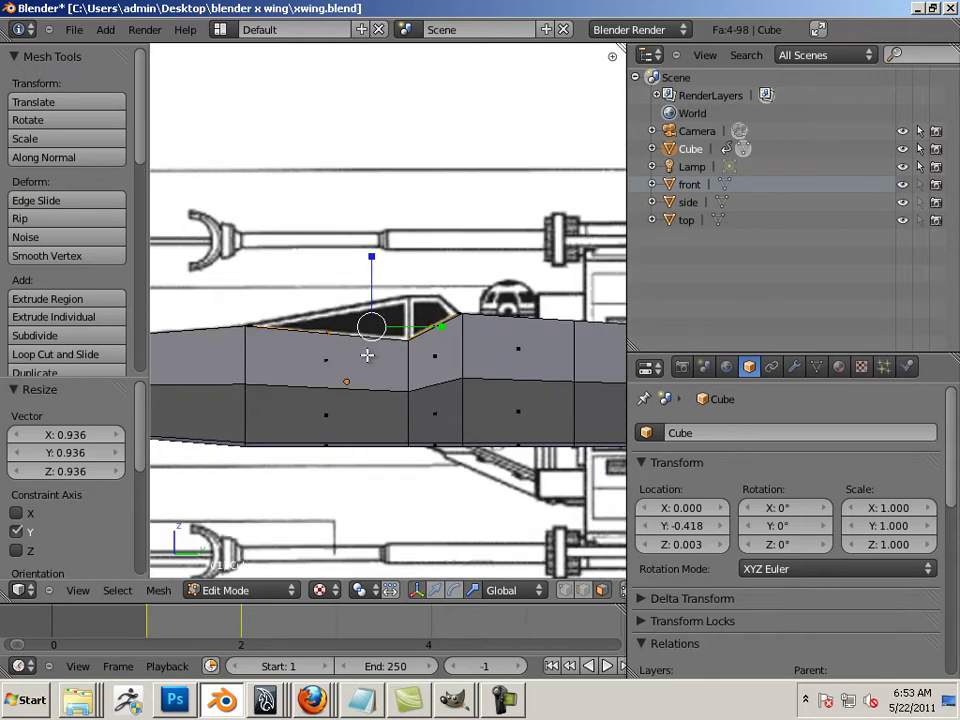
pyautogui.press('e')
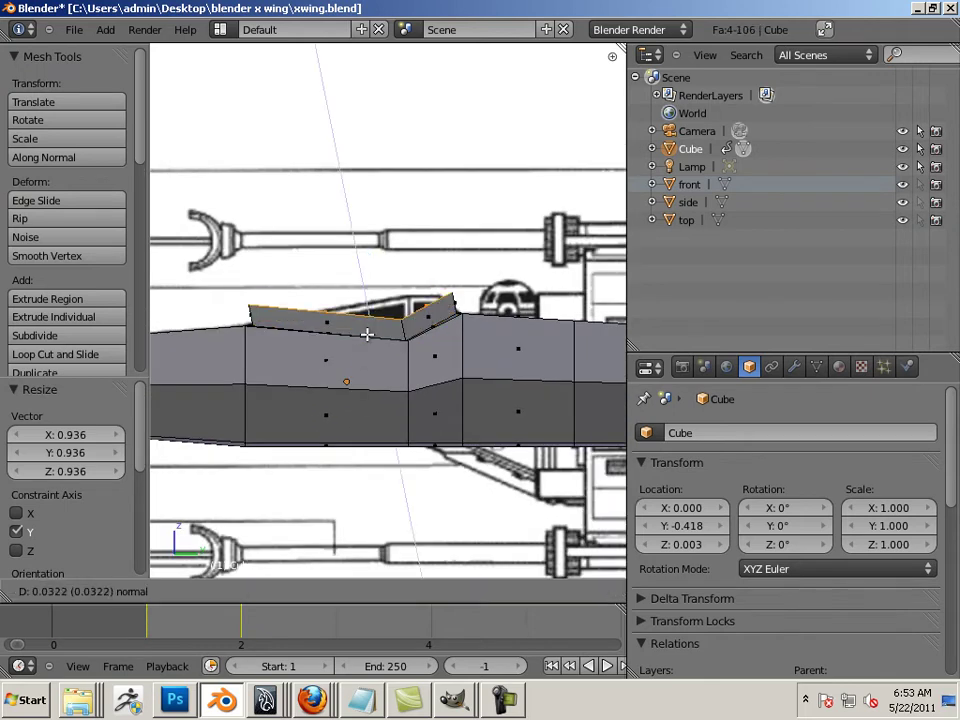
pyautogui.click(374, 302)
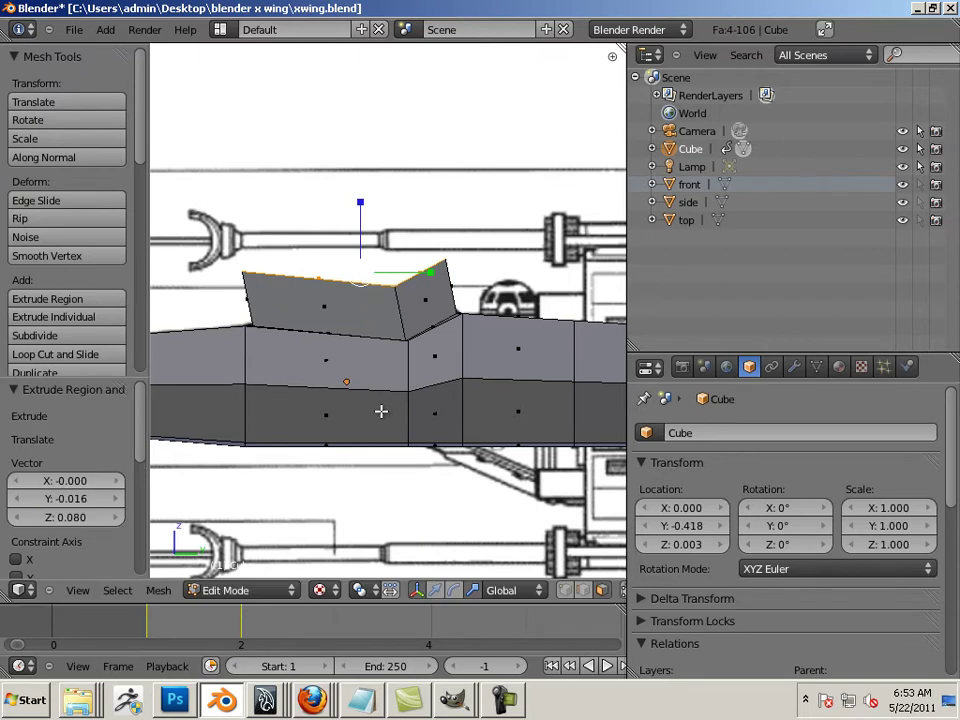
# Show the mesh in wireframe over the side blueprint and switch to vertex selection in Edit Mode
pyautogui.rightClick(381, 411)
pyautogui.moveTo(342, 407); pyautogui.dragTo(373, 473, button='middle')
pyautogui.press('KP_1')
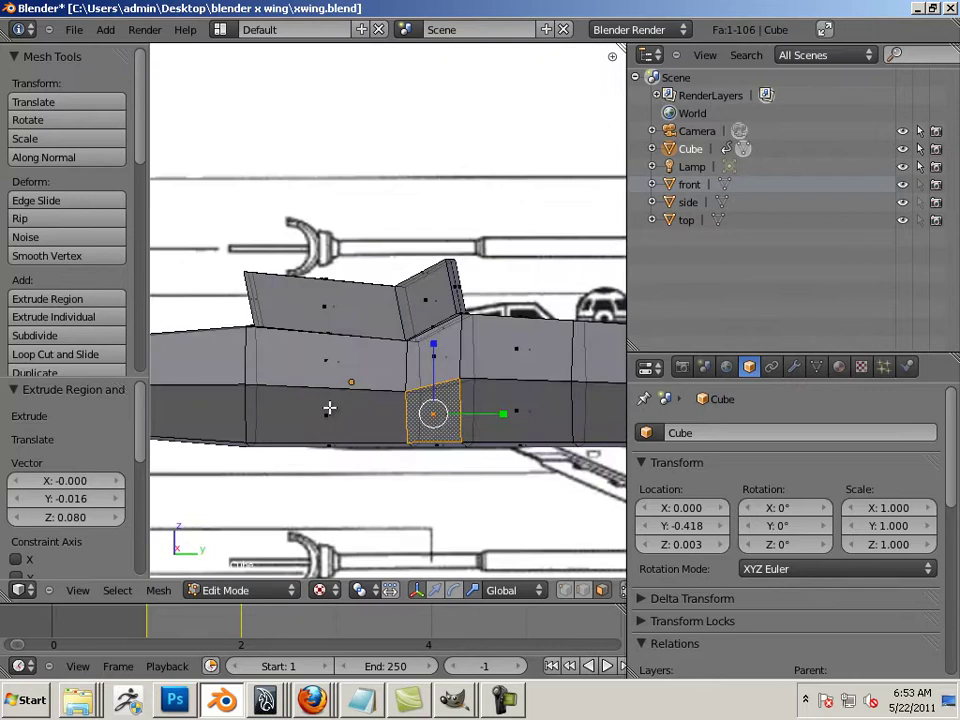
pyautogui.press('KP_3')
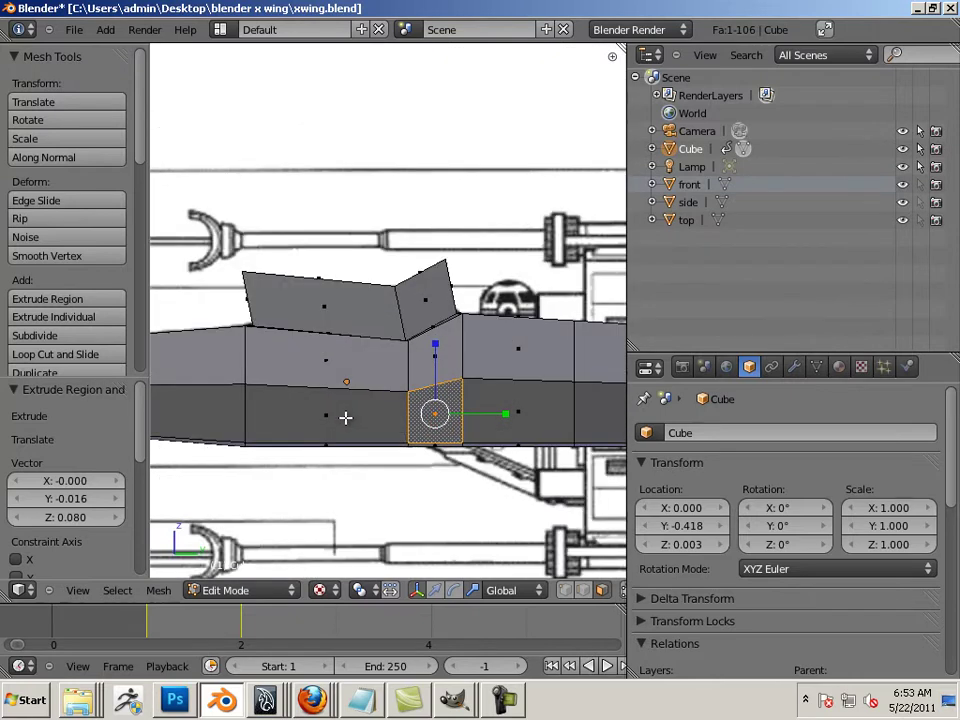
pyautogui.scroll(2, 346, 415)
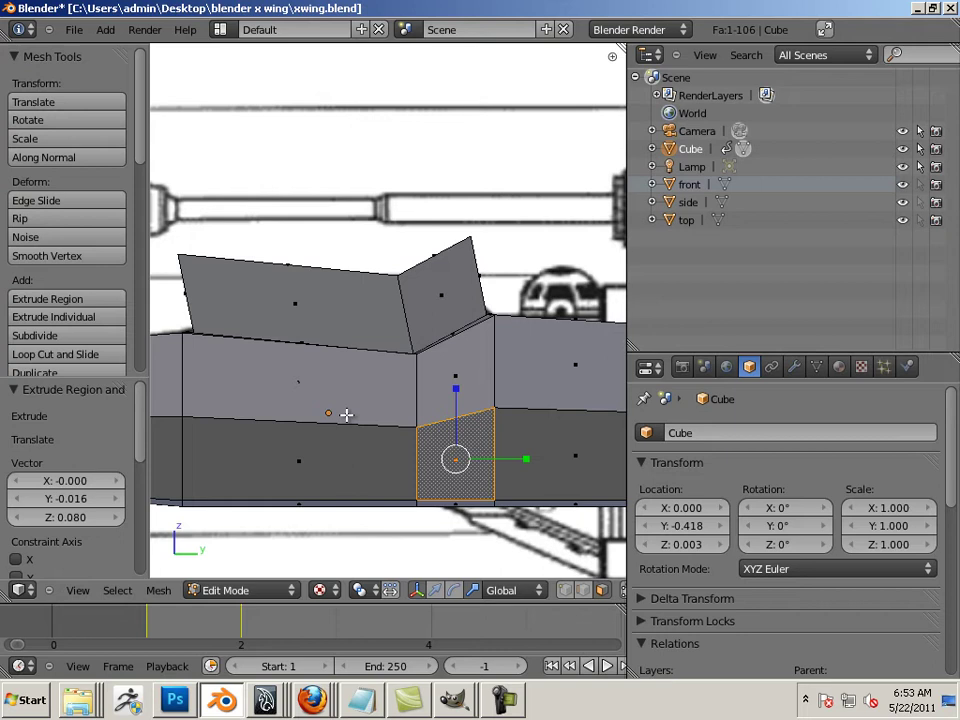
pyautogui.rightClick(390, 379)
pyautogui.press('Tab')
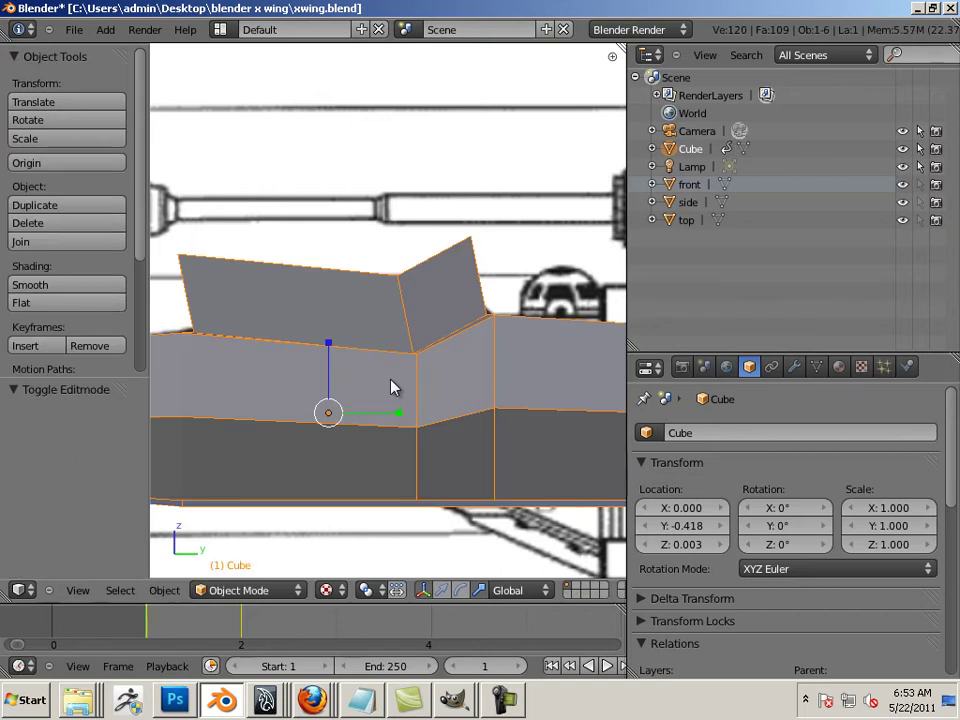
pyautogui.press('z')
pyautogui.press('Tab')
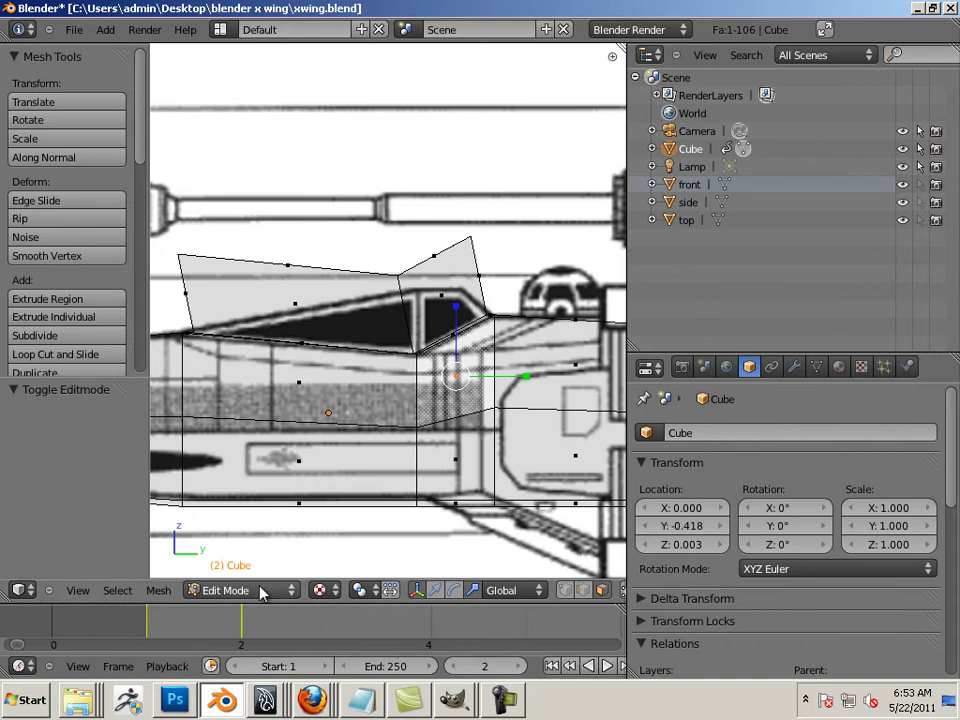
pyautogui.click(565, 591)
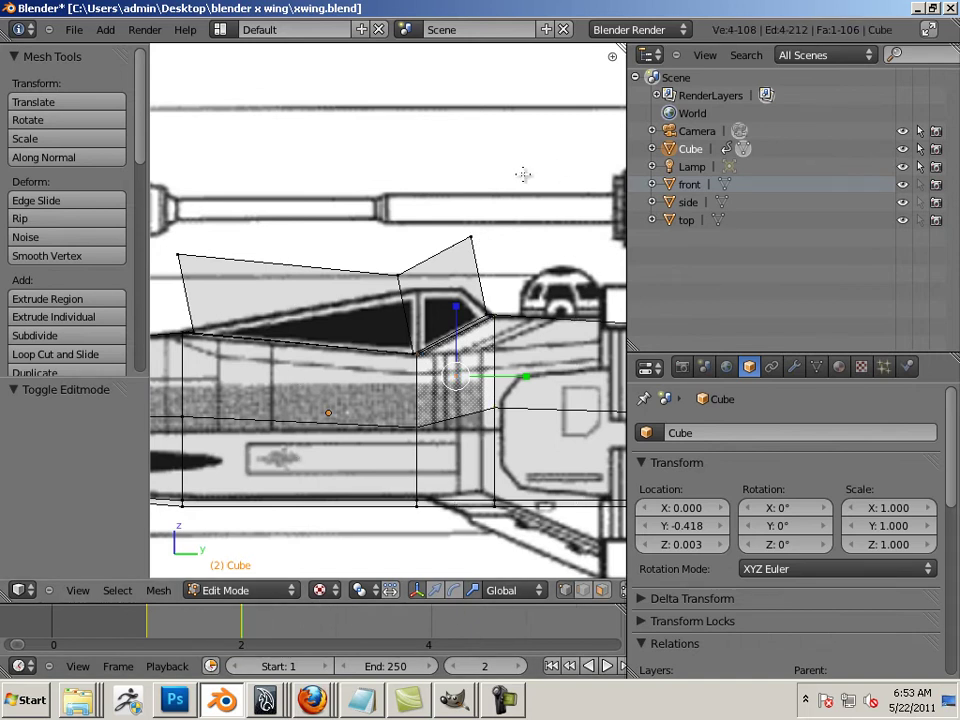
# Lower the canopy's rear top vertices about 0.05 and move them -0.010 along Y to match the blueprint's rear window corner
pyautogui.keyDown('alt'); pyautogui.rightClick(470, 242); pyautogui.keyUp('alt')
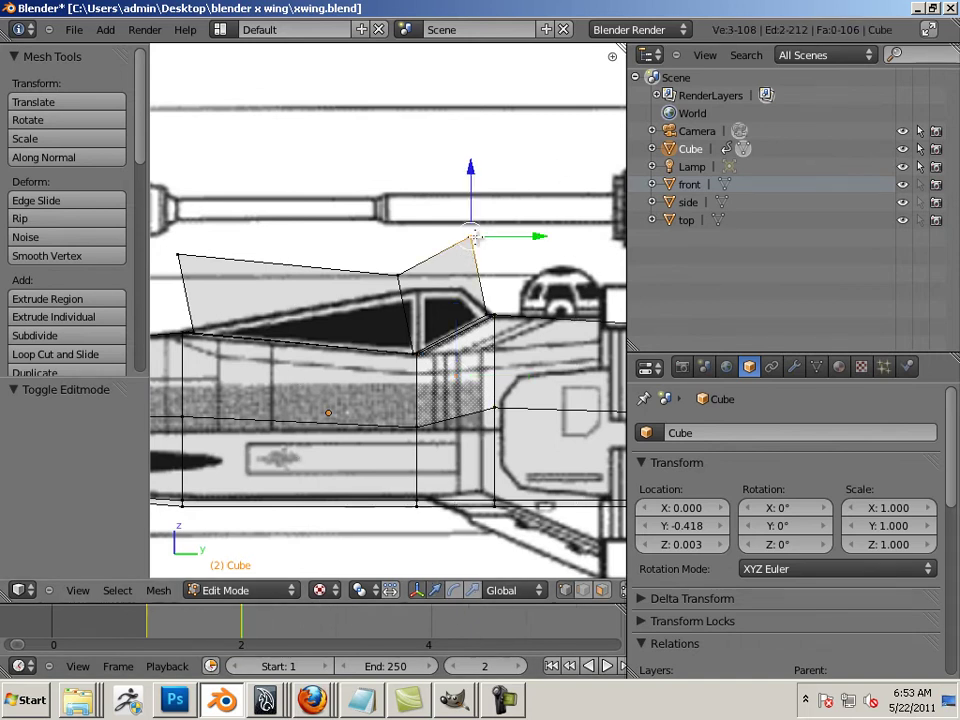
pyautogui.press('a')
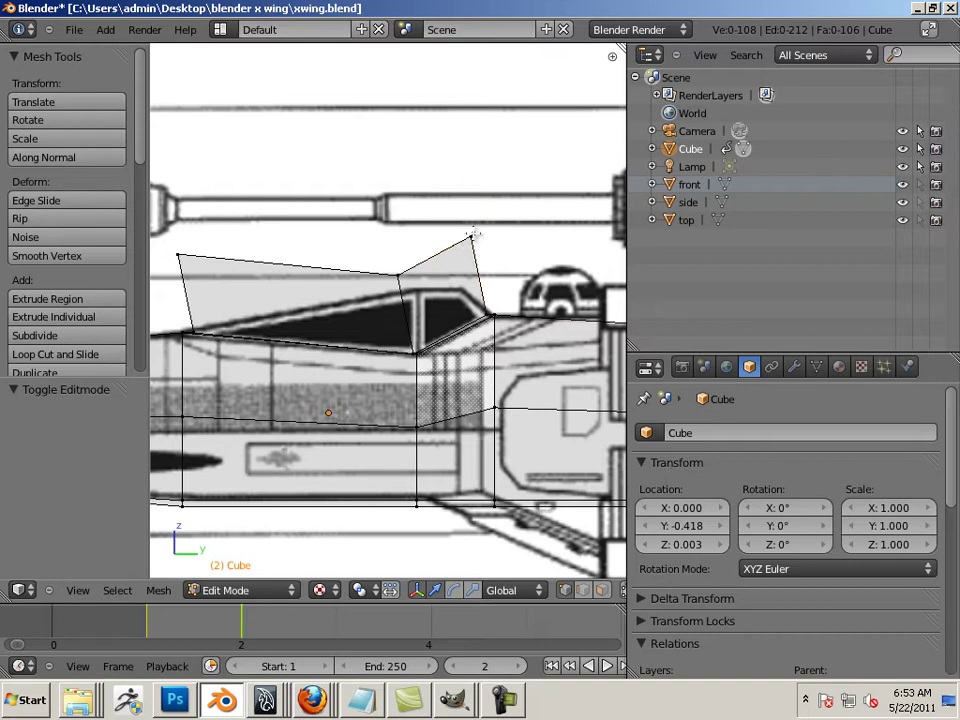
pyautogui.rightClick(472, 238)
pyautogui.press('g')
pyautogui.press('z')
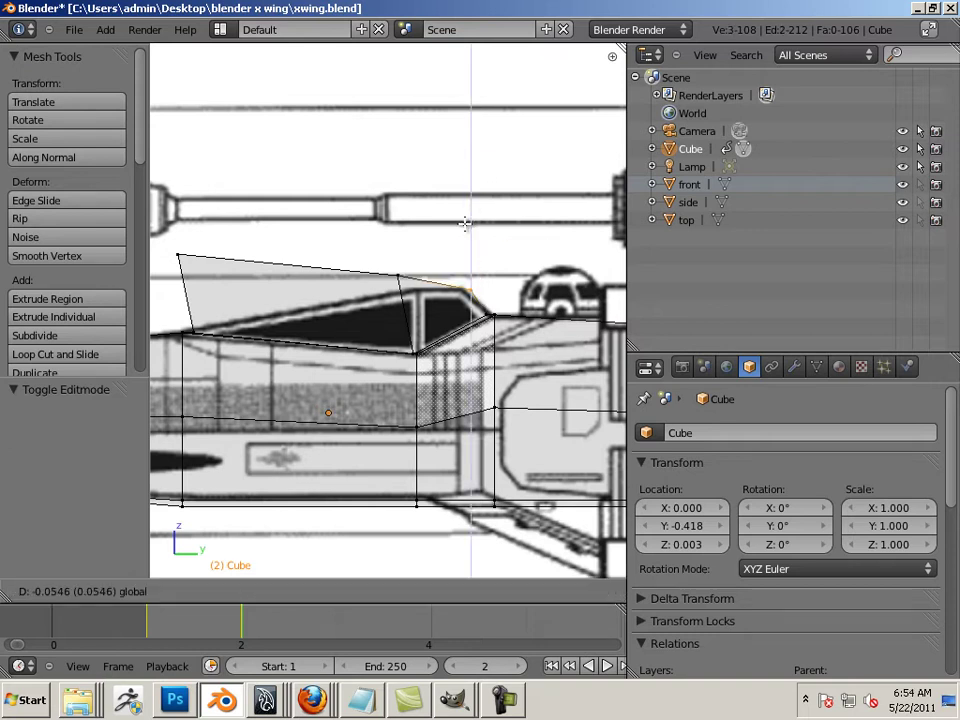
pyautogui.click(533, 288)
pyautogui.press('g')
pyautogui.press('y')
pyautogui.click(533, 292)
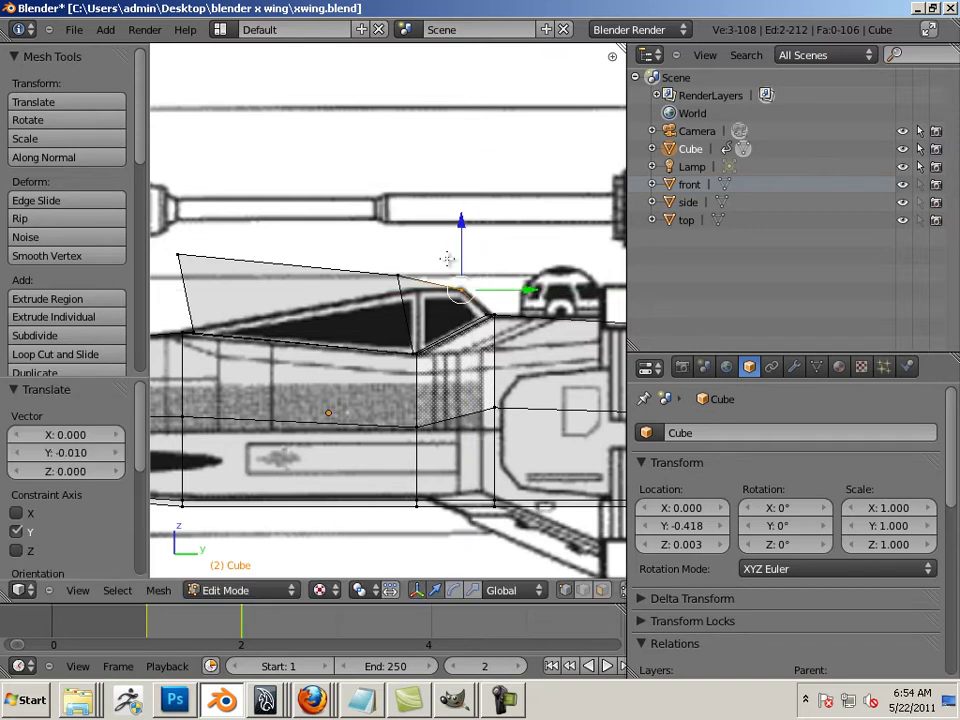
# Move the canopy's middle top vertices 0.021 along Y and -0.013 along Z onto the blueprint's window frame peak
pyautogui.rightClick(399, 276)
pyautogui.press('g')
pyautogui.press('y')
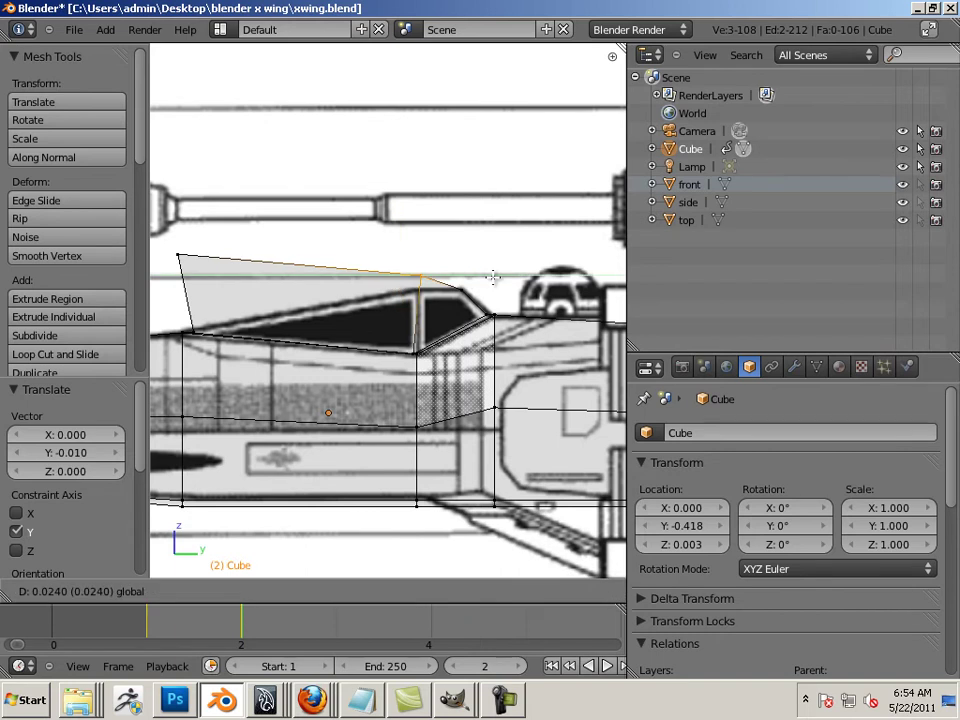
pyautogui.click(489, 279)
pyautogui.press('g')
pyautogui.press('z')
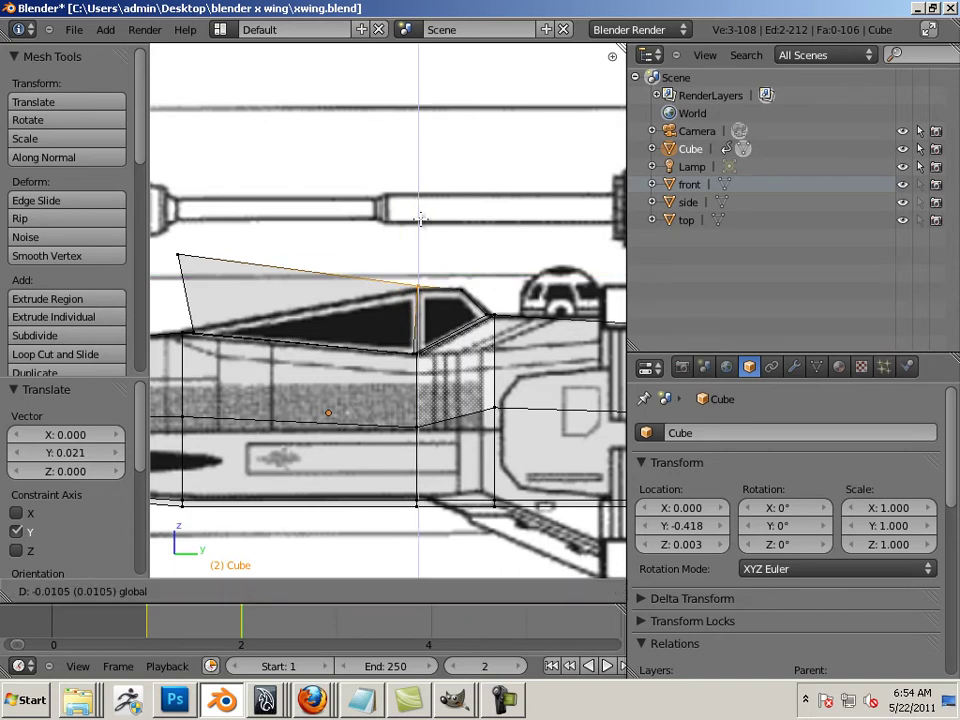
pyautogui.click(420, 214)
# Move the canopy's front top vertices -0.073 along Z and 0.034 along Y onto the blueprint's front window slope
pyautogui.press('b')
pyautogui.moveTo(250, 216); pyautogui.dragTo(157, 270)
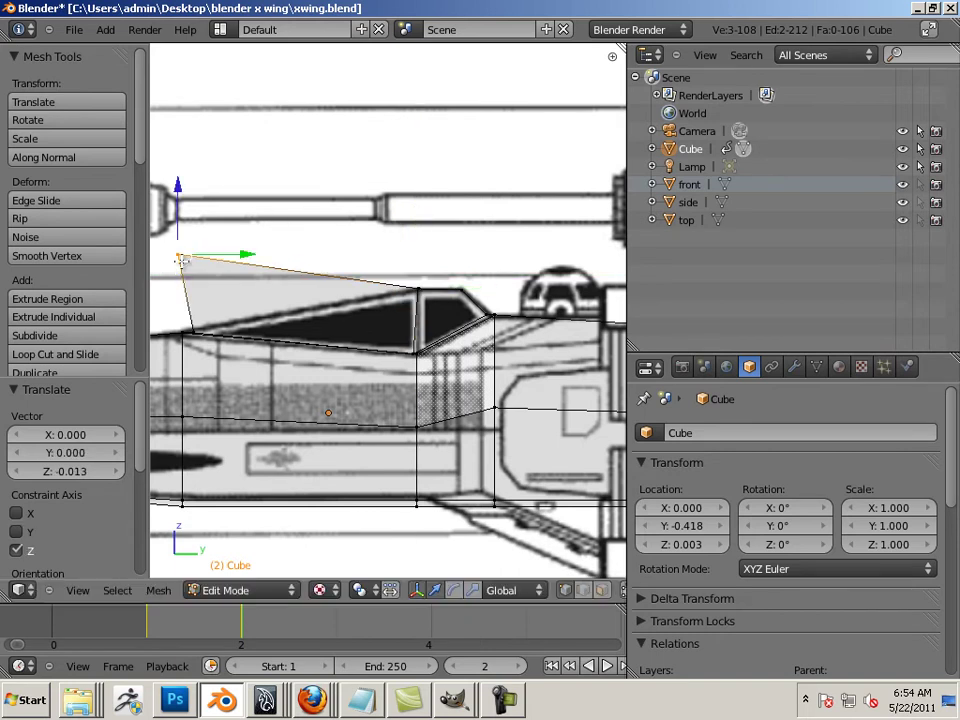
pyautogui.press('g')
pyautogui.press('z')
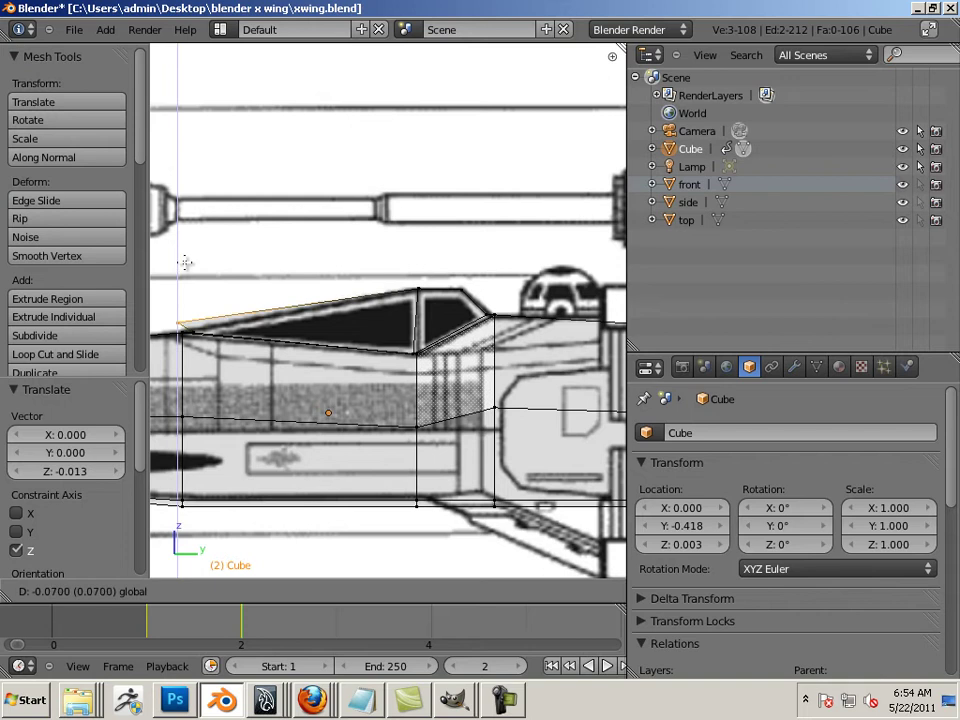
pyautogui.click(215, 280)
pyautogui.press('g')
pyautogui.press('z')
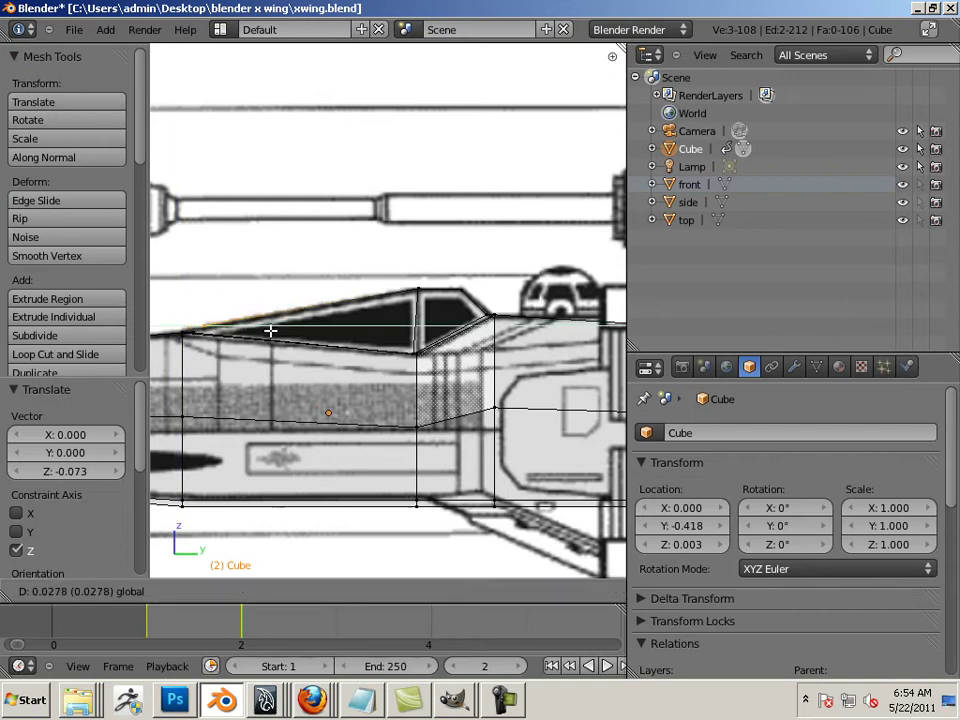
pyautogui.press('y')
pyautogui.click(276, 331)
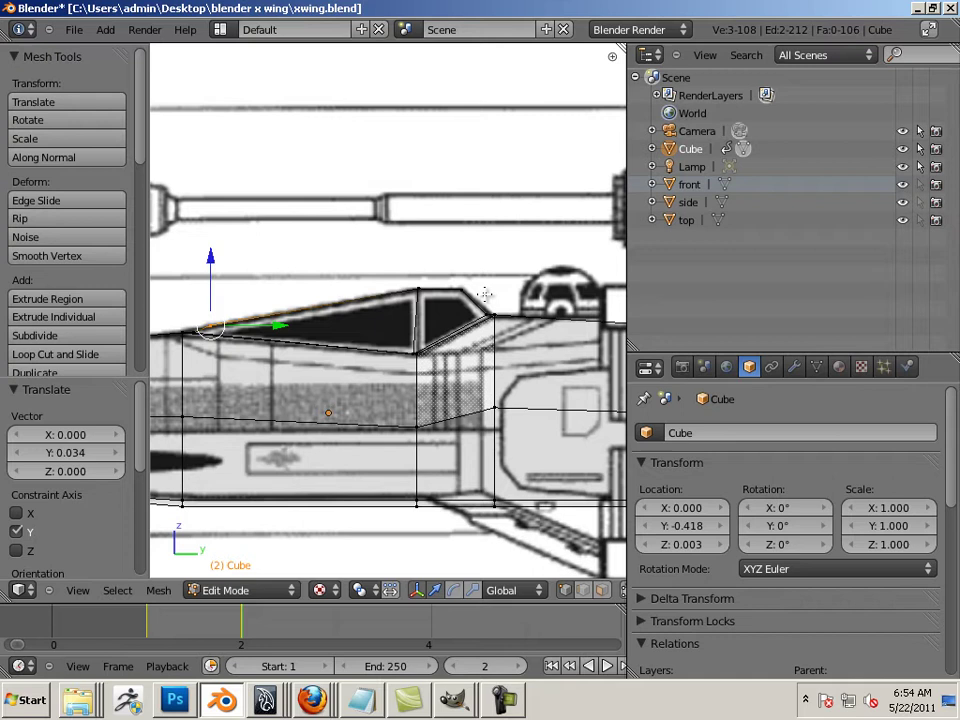
pyautogui.moveTo(485, 293); pyautogui.dragTo(468, 311, button='middle')
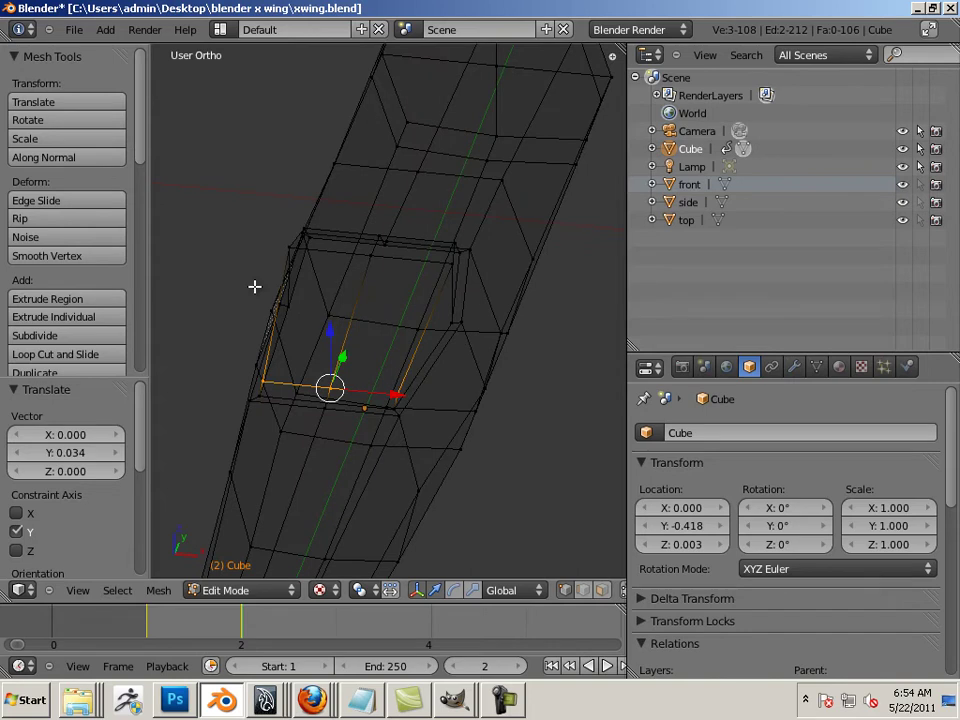
# In top view, select the canopy's front top vertices and scale them to 0.719 along X to match the blueprint's window frame
pyautogui.press('KP_7')
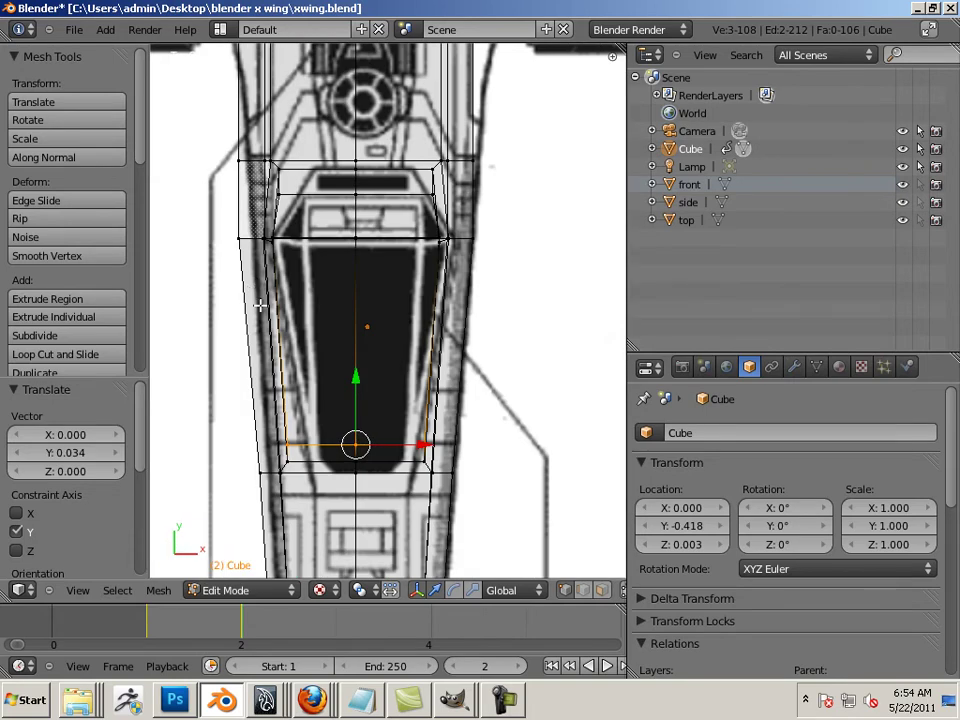
pyautogui.keyDown('shift'); pyautogui.moveTo(456, 471); pyautogui.dragTo(461, 414, button='middle'); pyautogui.keyUp('shift')
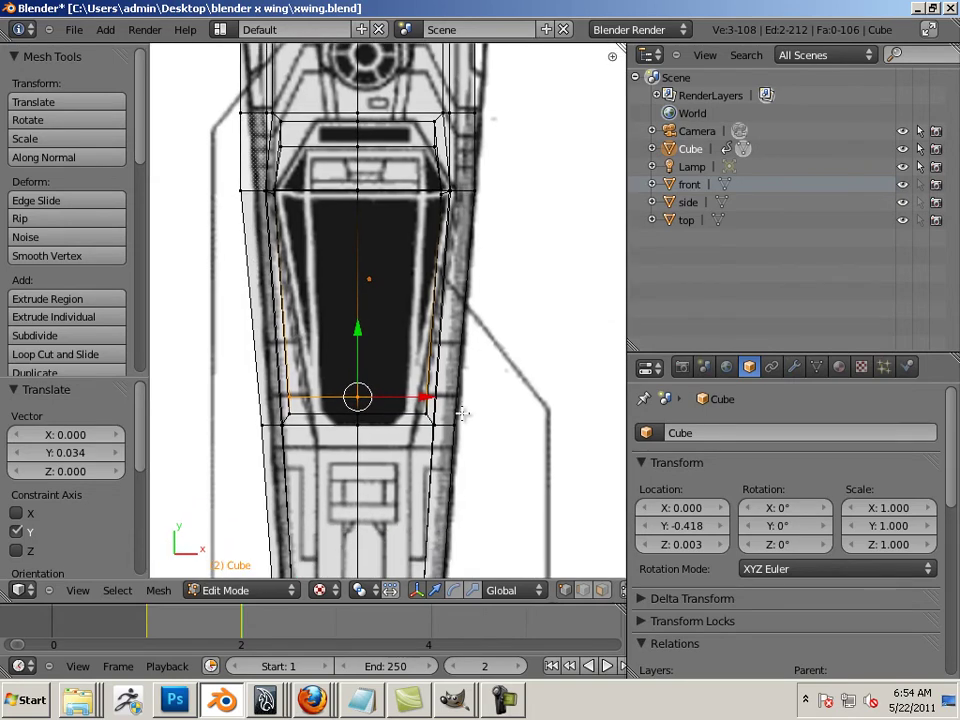
pyautogui.rightClick(458, 416)
pyautogui.rightClick(287, 389)
pyautogui.press('b')
pyautogui.moveTo(291, 388); pyautogui.dragTo(443, 409)
pyautogui.scroll(1, 400, 421)
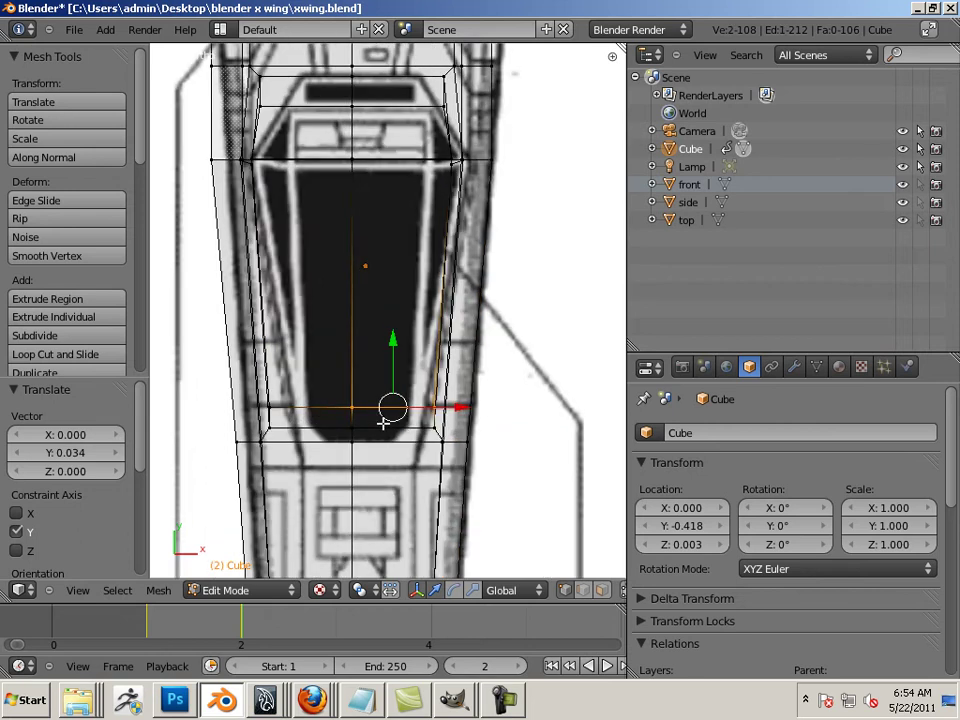
pyautogui.rightClick(265, 400)
pyautogui.press('b')
pyautogui.moveTo(292, 399); pyautogui.dragTo(399, 404)
pyautogui.hotkey('ctrl', 'alt', 's')
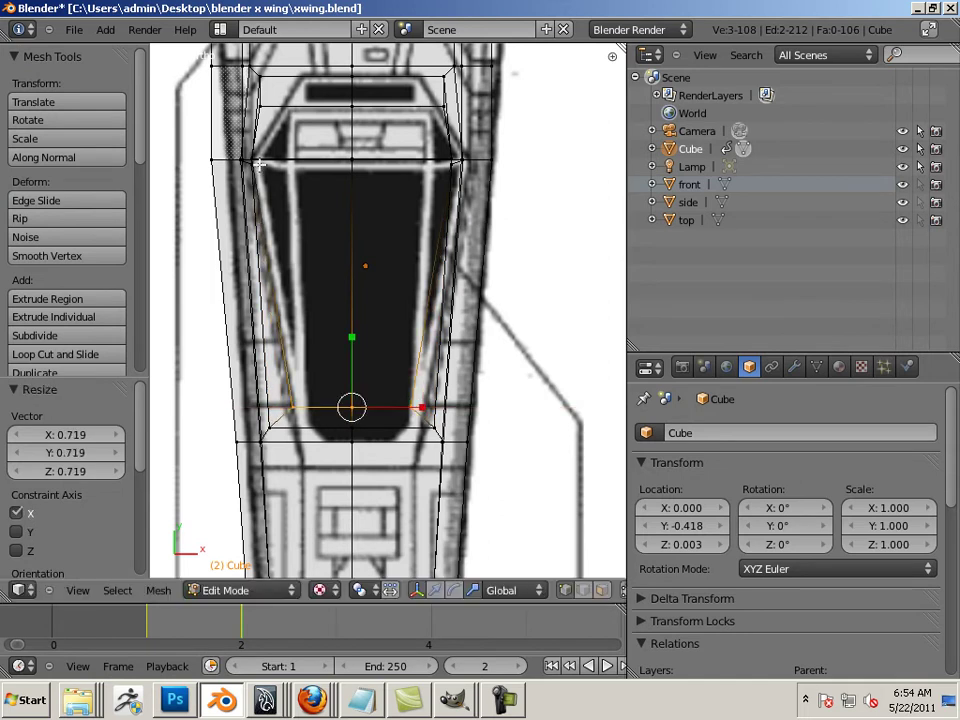
pyautogui.rightClick(245, 150)
pyautogui.keyDown('shift'); pyautogui.rightClick(460, 158); pyautogui.keyUp('shift')
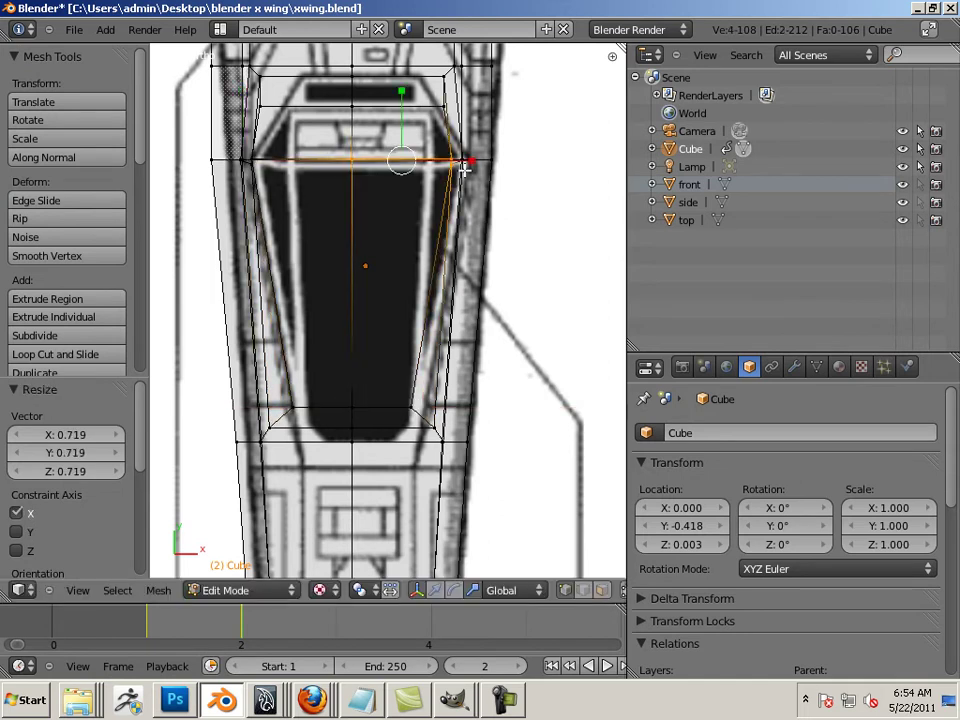
pyautogui.moveTo(467, 160); pyautogui.dragTo(441, 165)
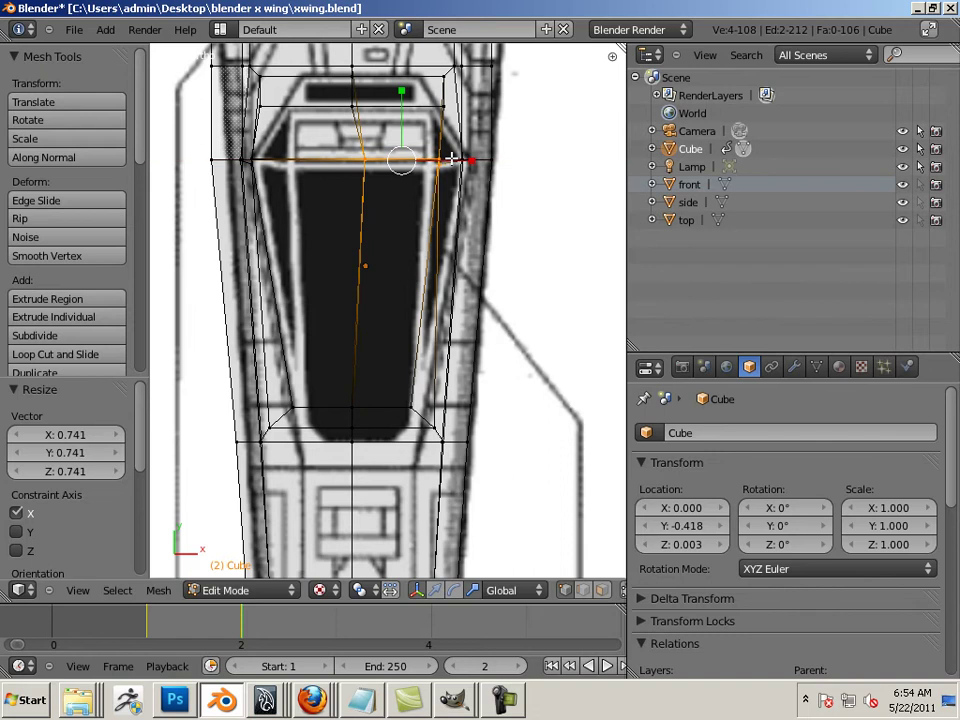
pyautogui.rightClick(244, 150)
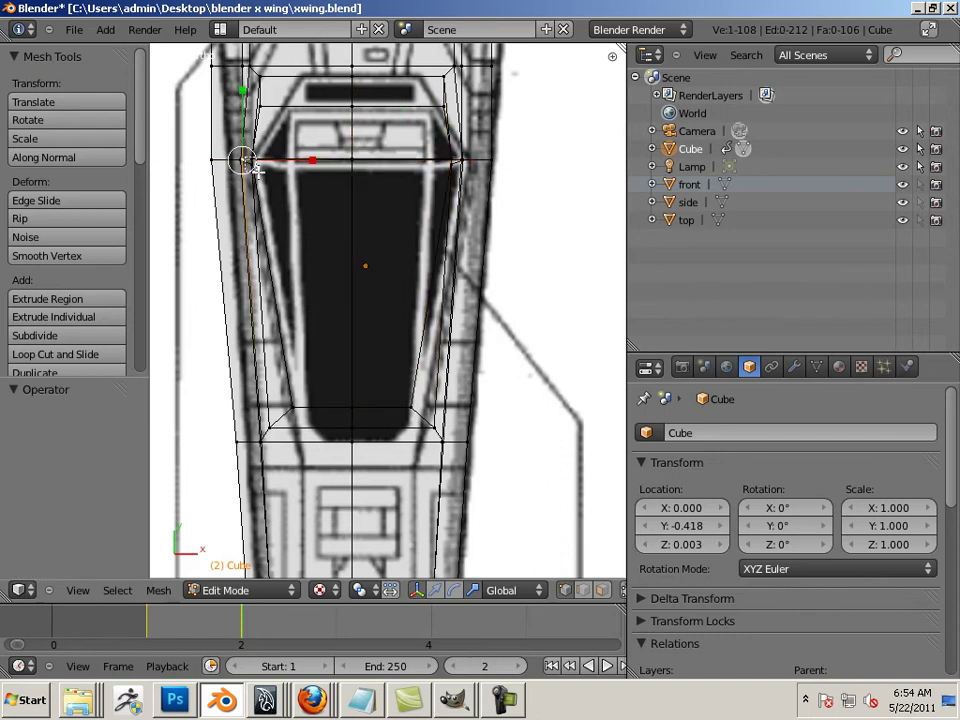
pyautogui.rightClick(342, 201)
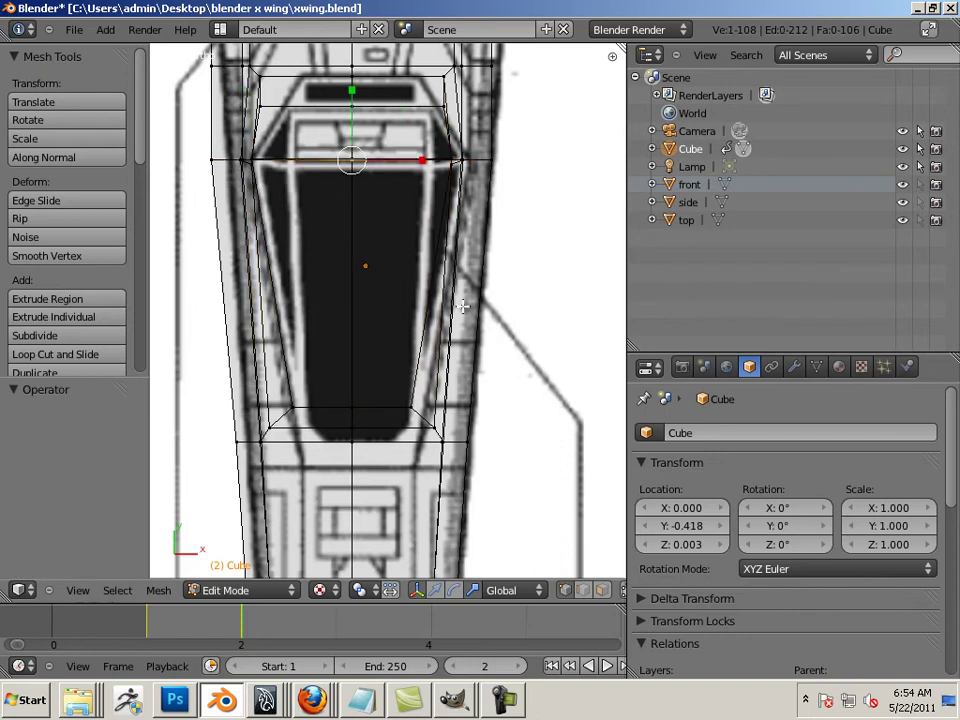
# Select the canopy's middle top vertices in side view and scale them to 0.649 along X to match the top blueprint
pyautogui.moveTo(462, 306); pyautogui.dragTo(260, 88, button='middle')
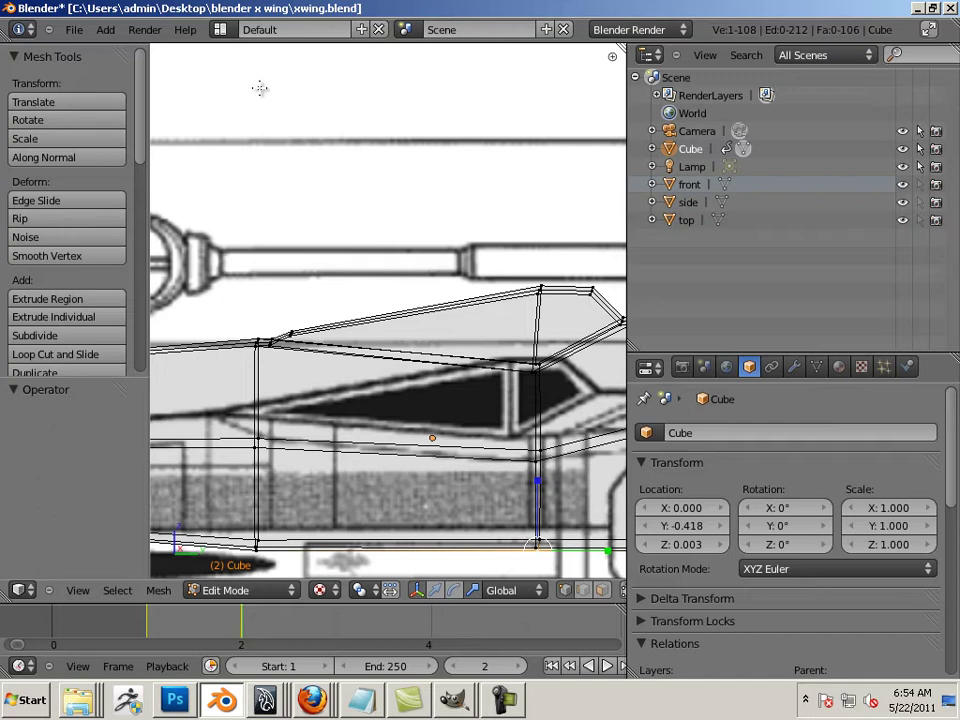
pyautogui.press('b')
pyautogui.moveTo(446, 223); pyautogui.dragTo(570, 322)
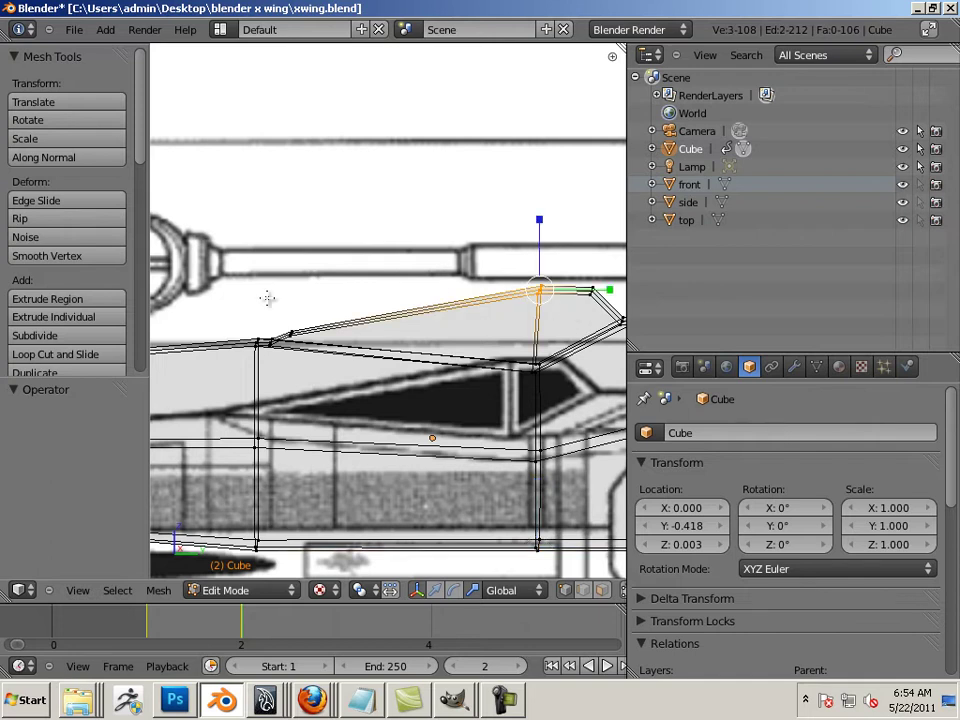
pyautogui.press('KP_7')
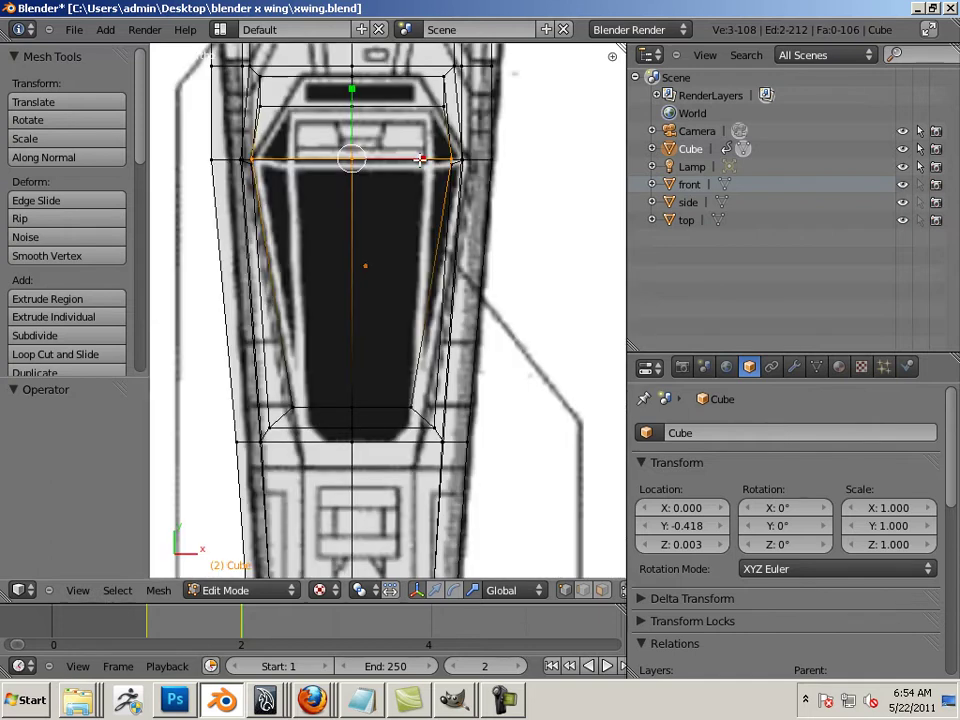
pyautogui.press('s')
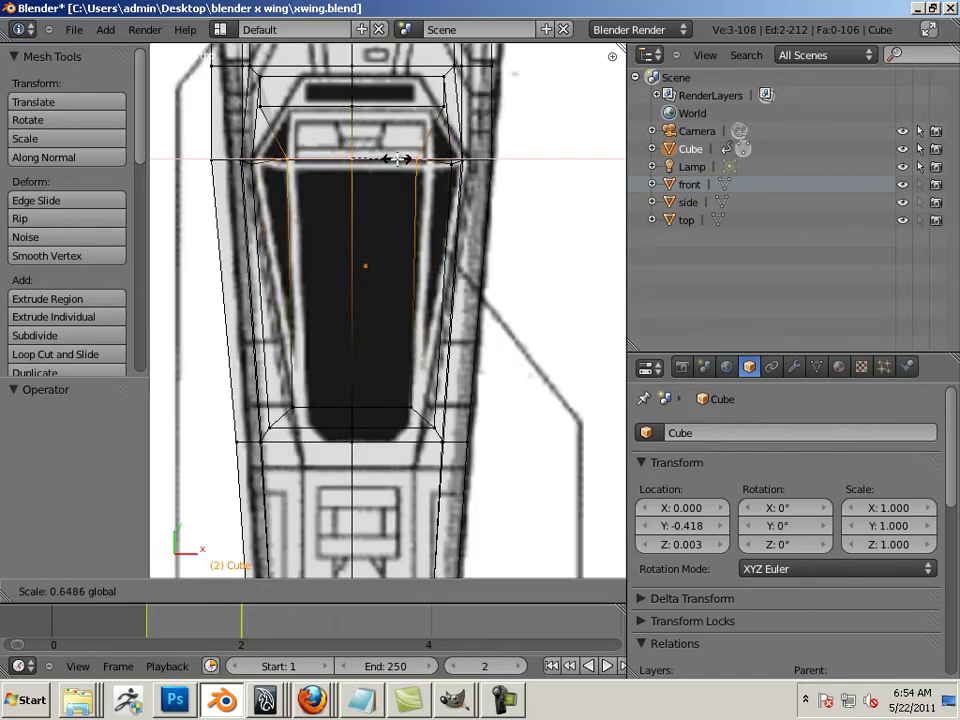
pyautogui.click(397, 158)
# Select the canopy's rear top vertices in side view and scale them to 0.613 along X against the top blueprint
pyautogui.moveTo(397, 158); pyautogui.dragTo(355, 223, button='middle')
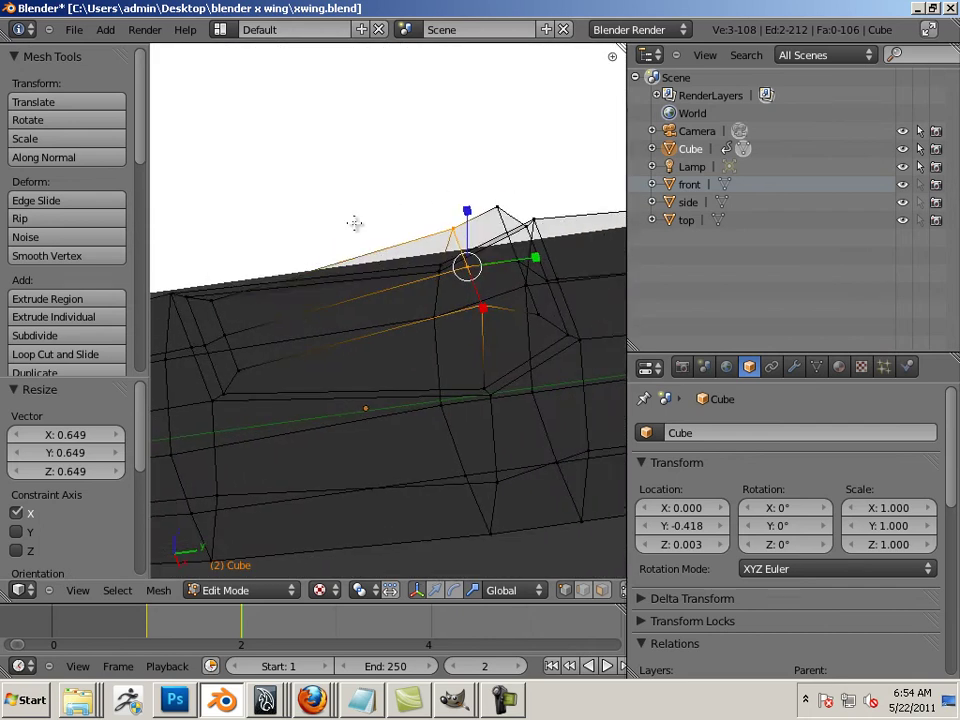
pyautogui.press('KP_3')
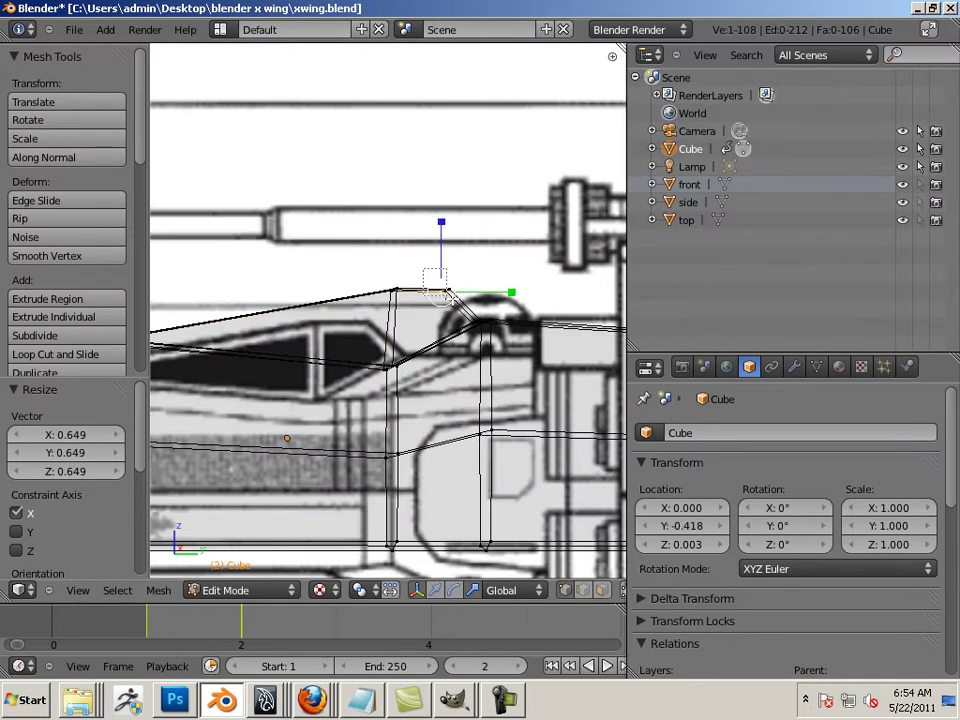
pyautogui.moveTo(448, 296); pyautogui.dragTo(476, 301)
pyautogui.moveTo(294, 275); pyautogui.dragTo(292, 267, button='middle')
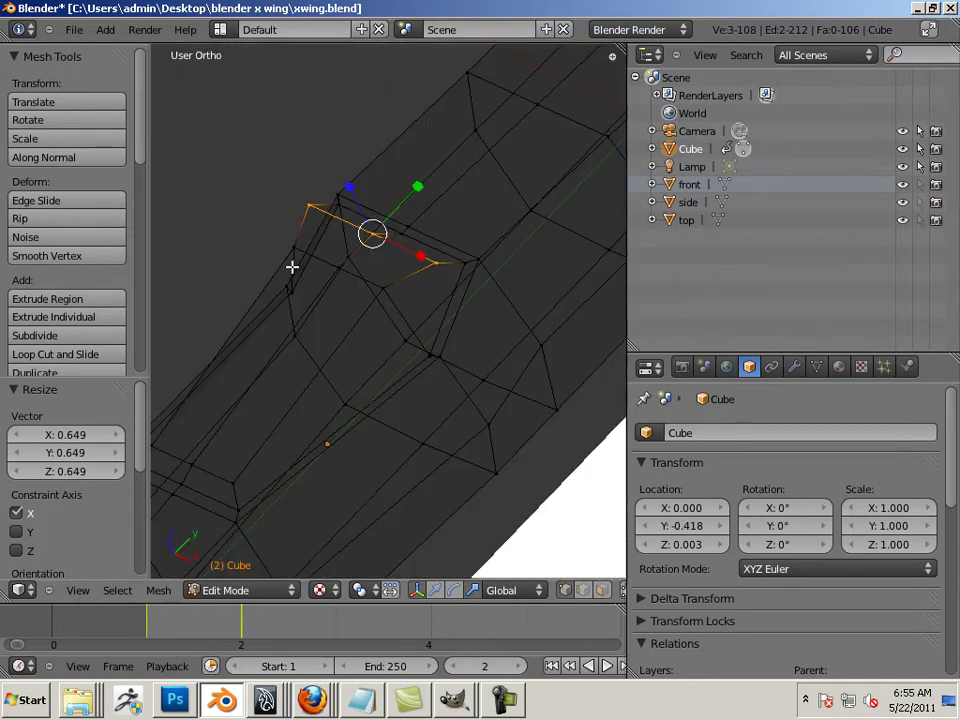
pyautogui.press('KP_7')
pyautogui.moveTo(389, 251); pyautogui.dragTo(360, 251)
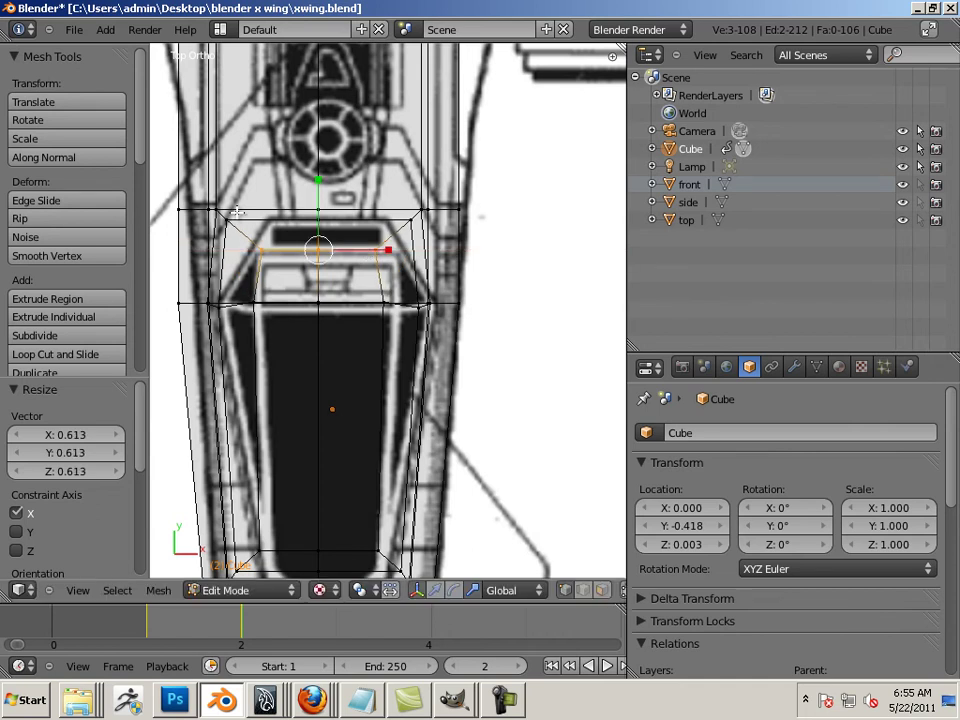
# Scale the vertices along the canopy's rear base edge to 0.649 along X to match the blueprint's rear window corners
pyautogui.rightClick(217, 213)
pyautogui.press('a')
pyautogui.rightClick(415, 226)
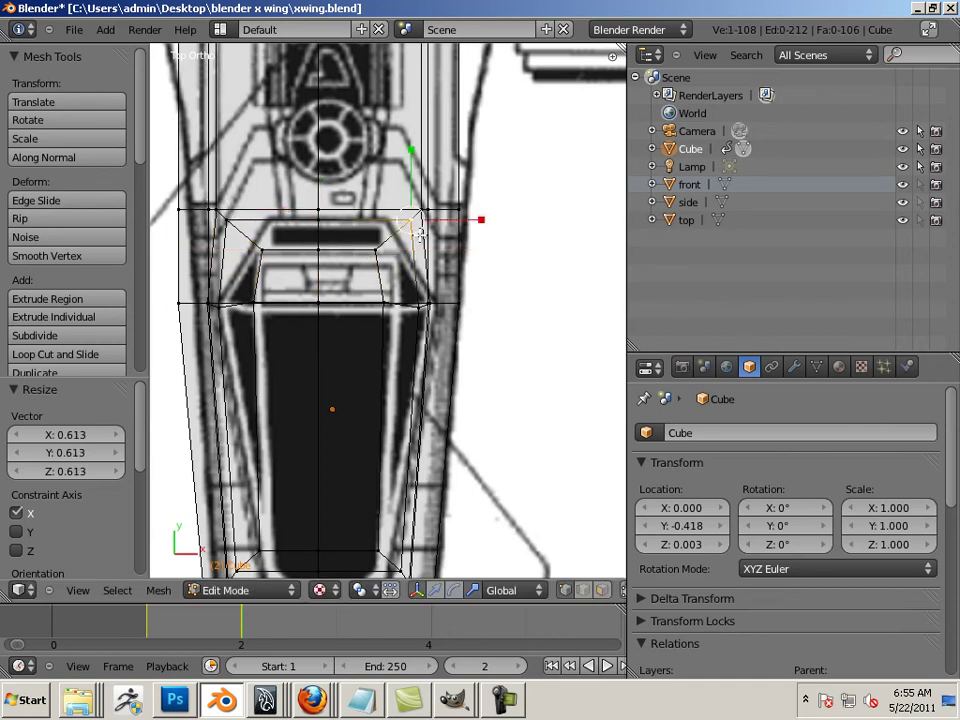
pyautogui.press('a')
pyautogui.rightClick(424, 244)
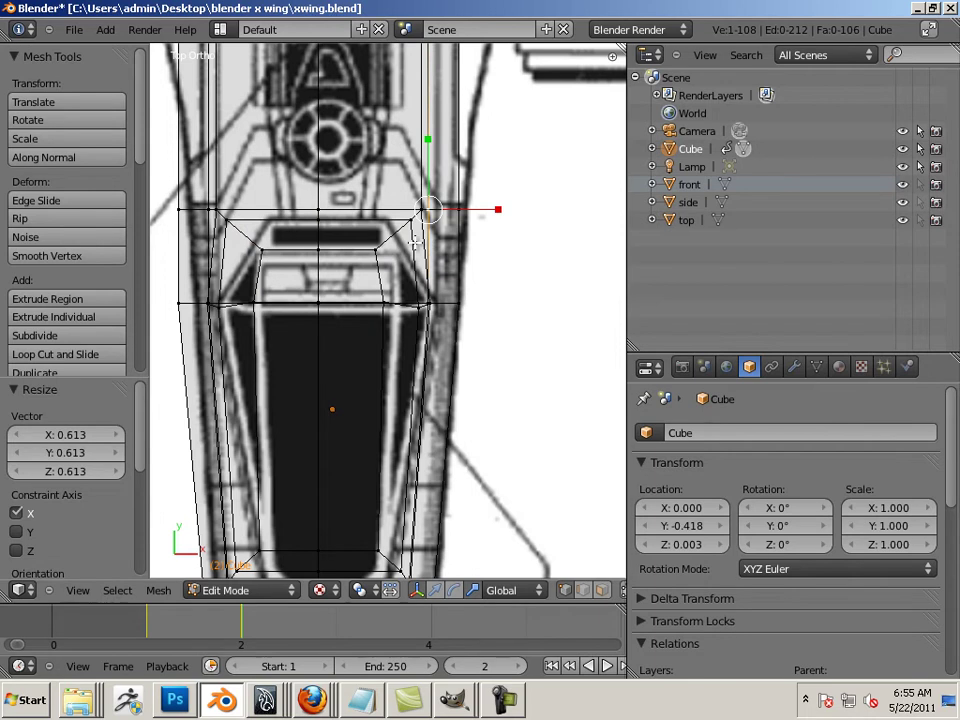
pyautogui.rightClick(415, 243)
pyautogui.press('b')
pyautogui.moveTo(412, 234)
pyautogui.mouseDown()
pyautogui.moveTo(361, 214)
pyautogui.moveTo(272, 228)
pyautogui.moveTo(223, 210)
pyautogui.mouseUp()
pyautogui.press('s')
pyautogui.press('x')
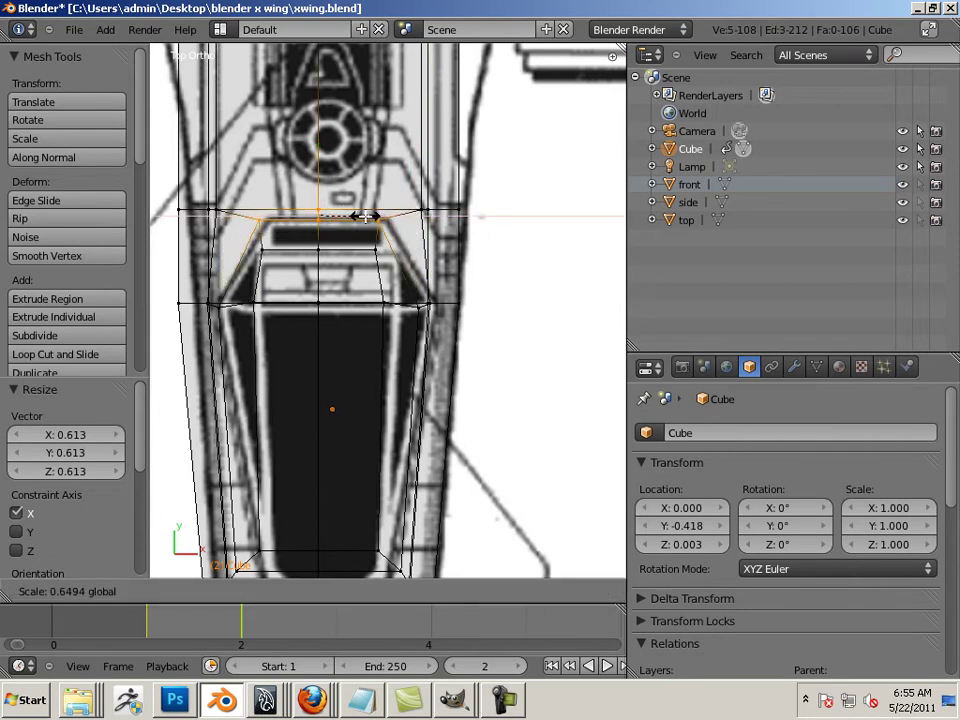
pyautogui.click(365, 216)
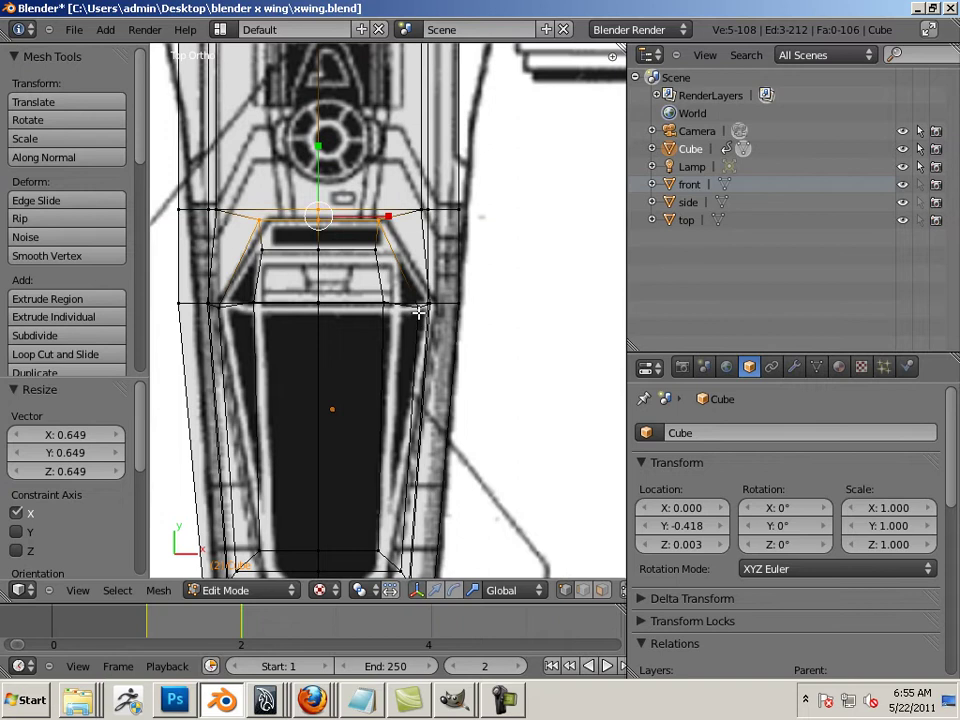
# Scale the vertices along the canopy's front base edge to 0.750 along X to follow the blueprint's canopy outline
pyautogui.keyDown('shift'); pyautogui.moveTo(420, 311); pyautogui.dragTo(459, 113, button='middle'); pyautogui.keyUp('shift')
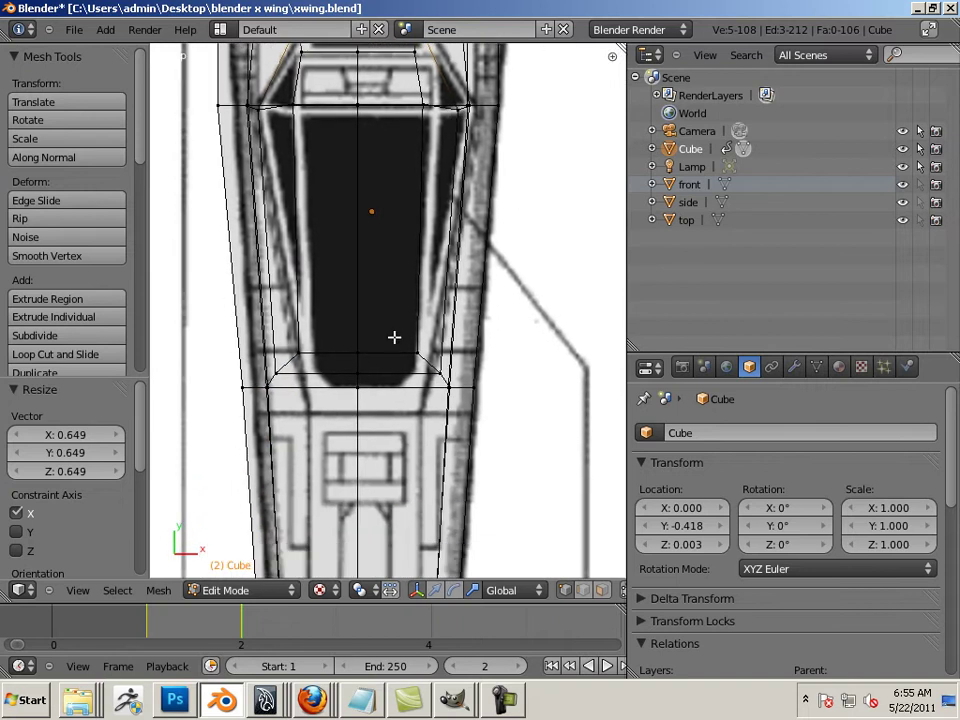
pyautogui.rightClick(273, 368)
pyautogui.press('b')
pyautogui.moveTo(274, 367); pyautogui.dragTo(447, 385)
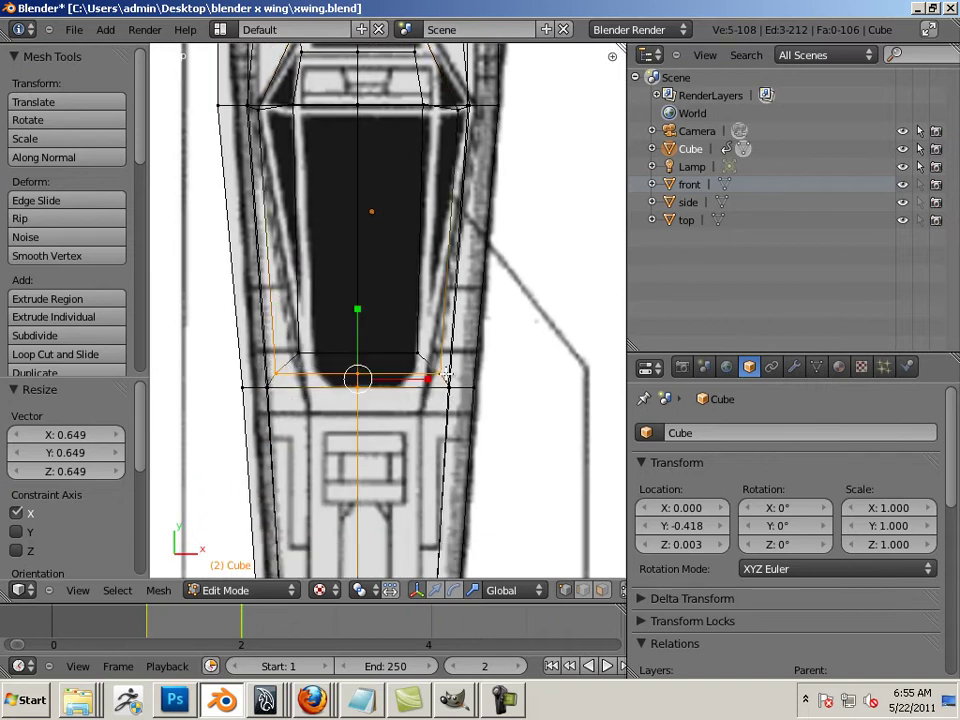
pyautogui.press('s')
pyautogui.press('x')
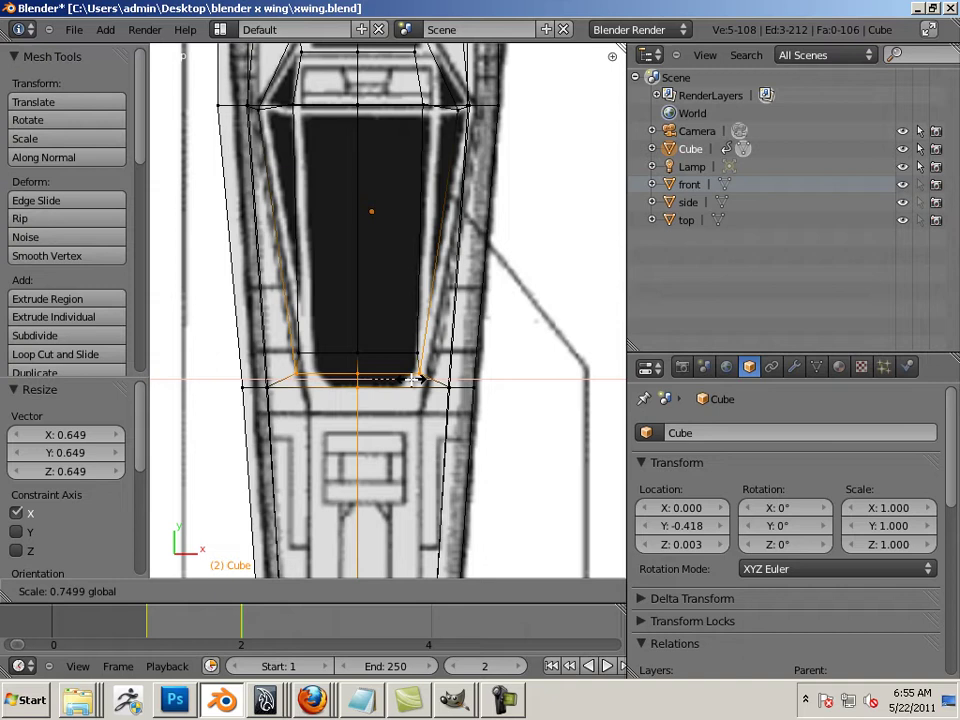
pyautogui.click(410, 380)
# Narrow the canopy's front top vertices further by scaling them to 0.910 along X
pyautogui.rightClick(297, 352)
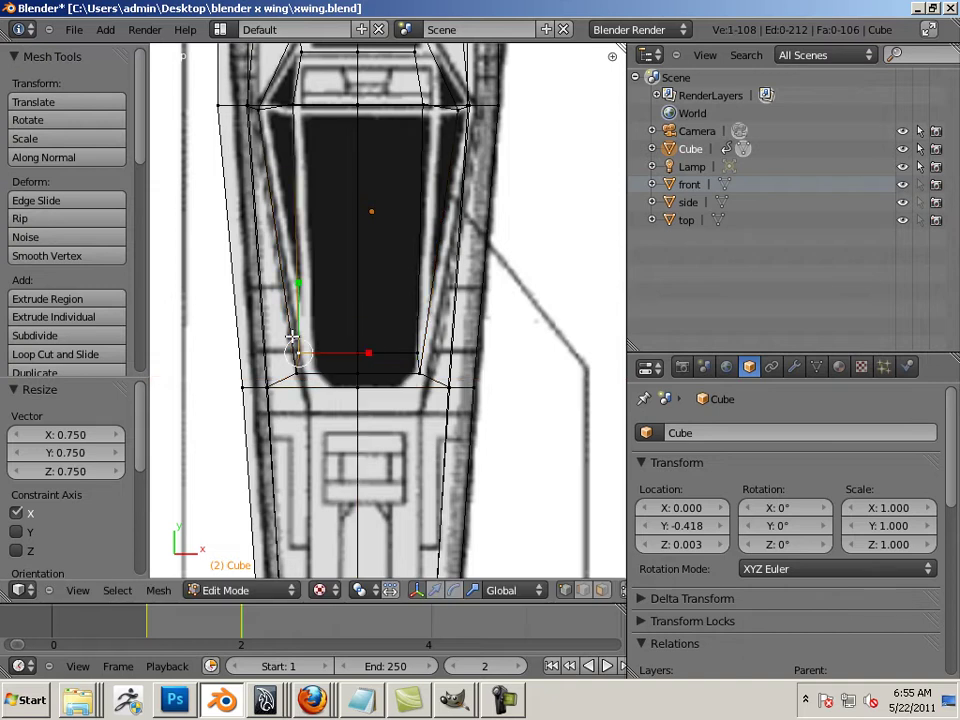
pyautogui.moveTo(294, 343); pyautogui.dragTo(421, 366)
pyautogui.press('s')
pyautogui.press('x')
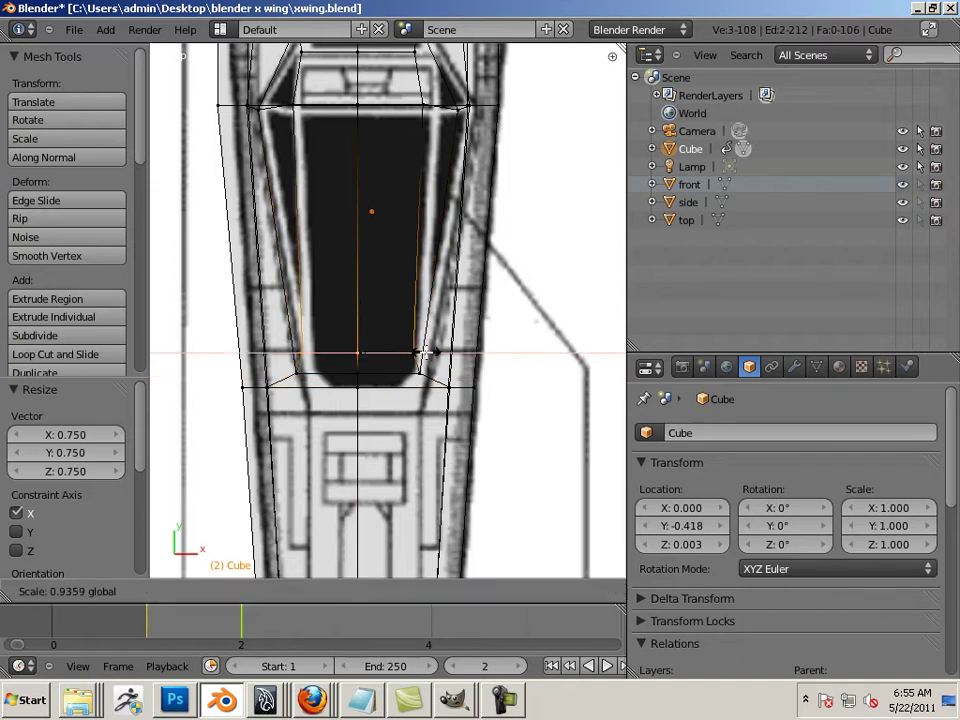
pyautogui.click(425, 354)
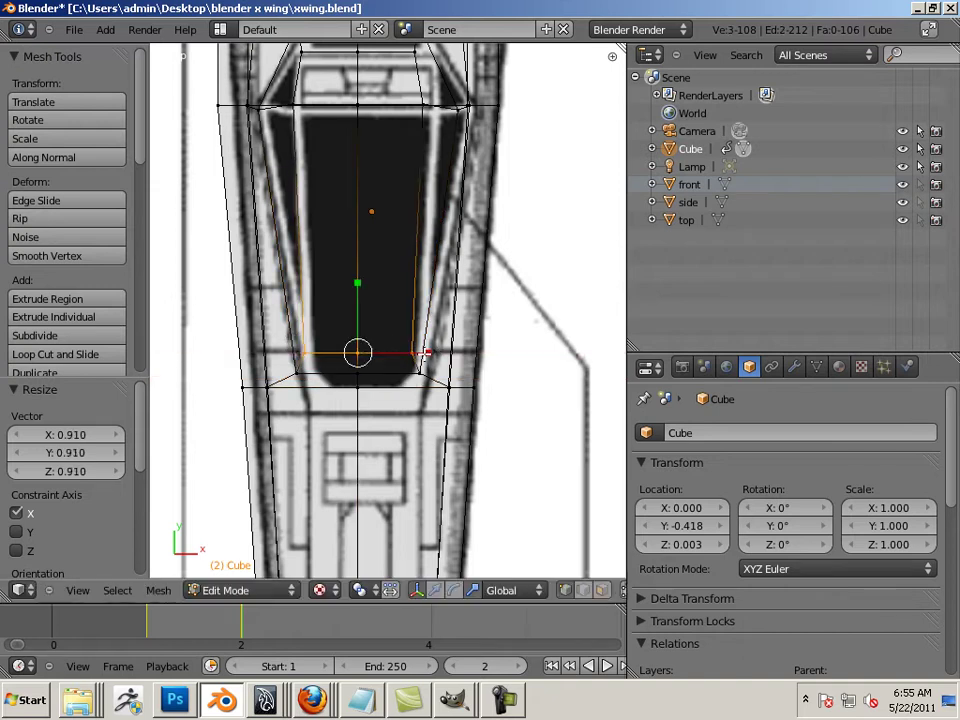
# Leave Edit Mode, deselect everything and show the whole ship from the top
pyautogui.keyDown('shift'); pyautogui.moveTo(398, 227); pyautogui.dragTo(385, 391, button='middle'); pyautogui.keyUp('shift')
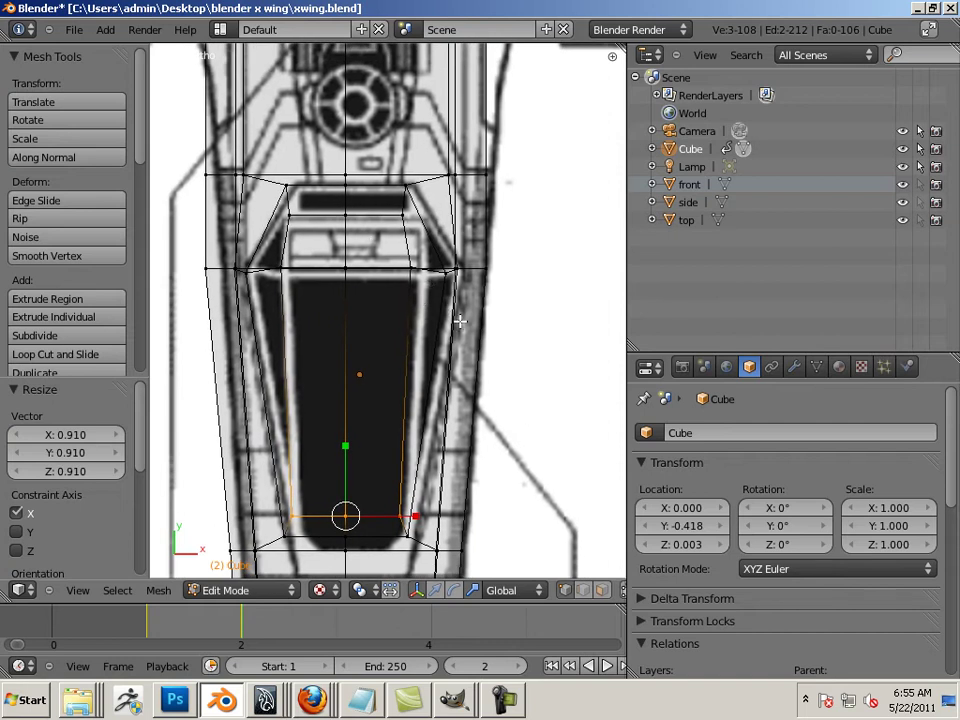
pyautogui.scroll(-6, 460, 321)
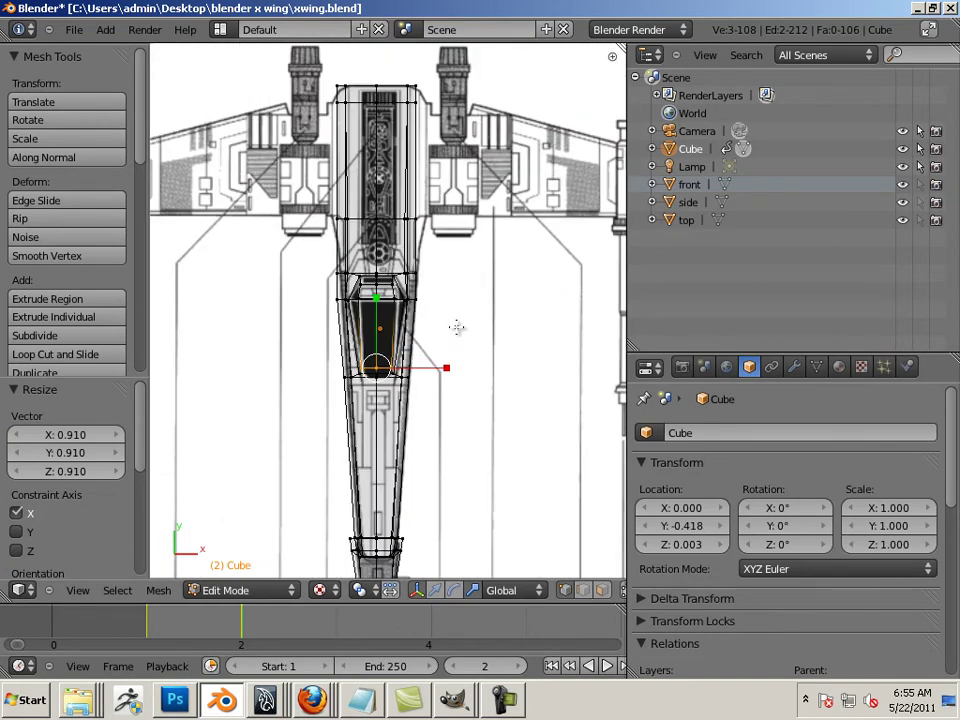
pyautogui.press('Tab')
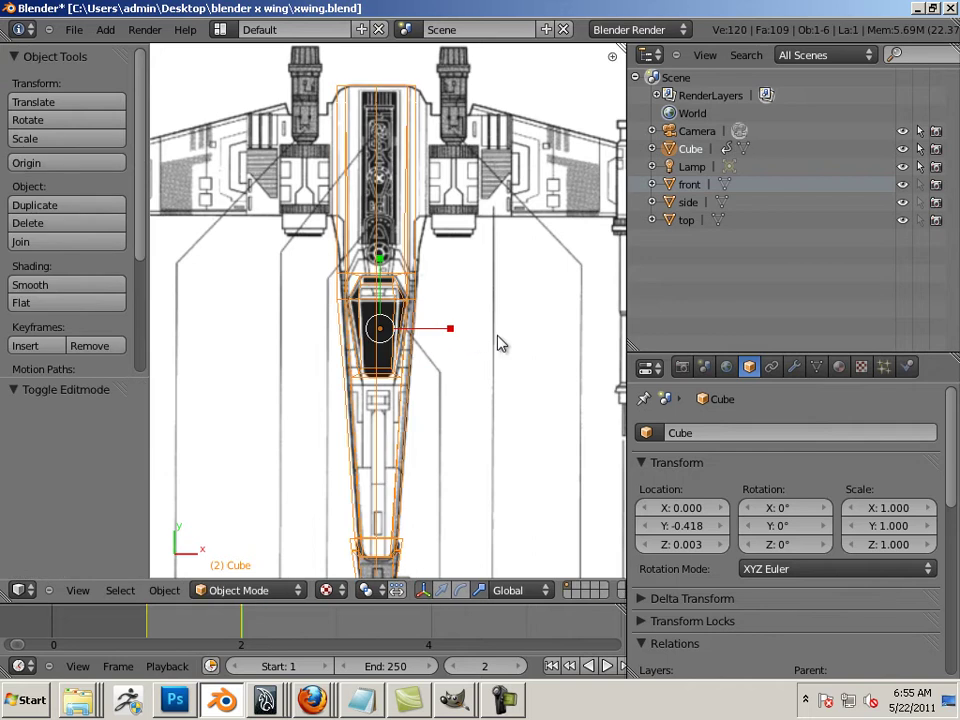
pyautogui.press('a')
pyautogui.press('KP_7')
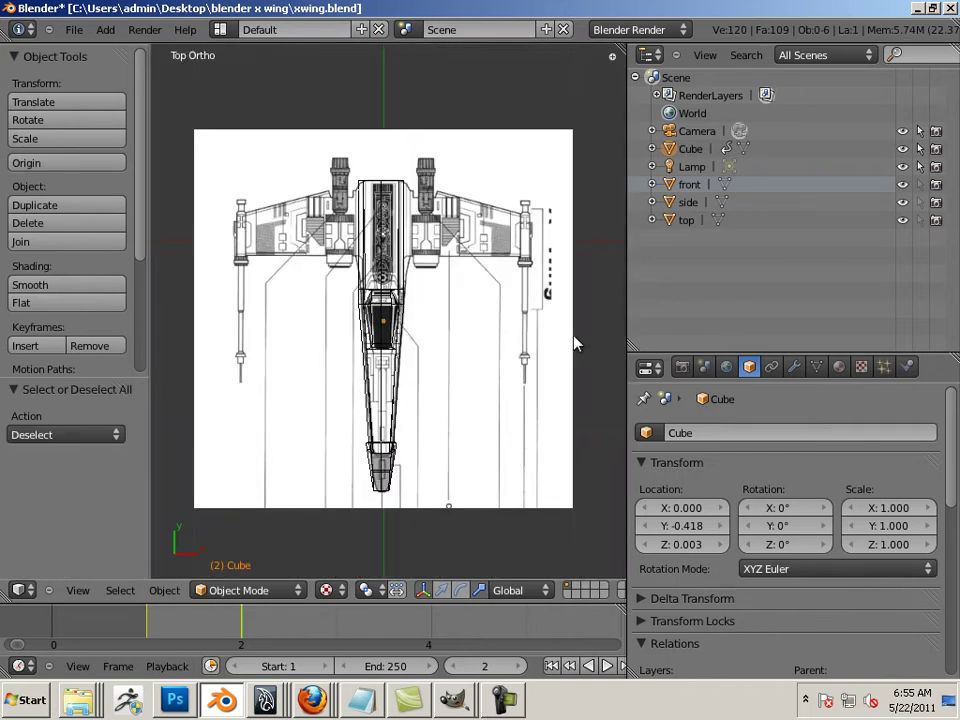
# Make the top blueprint selectable, move it -0.008 along X to centre it on the fuselage, and lock its selection again
pyautogui.click(920, 220)
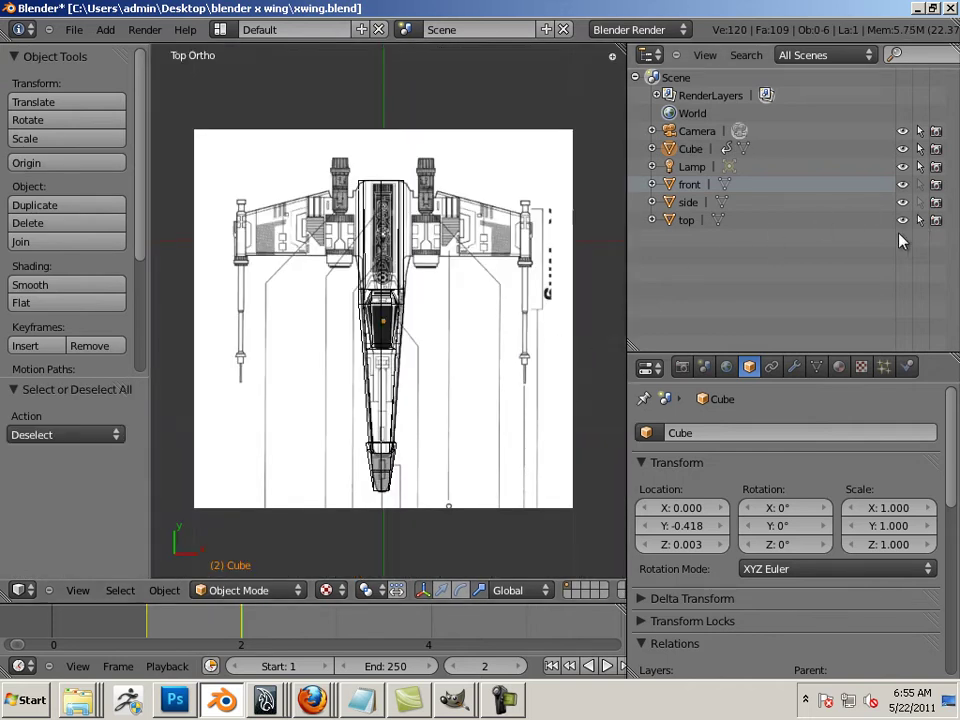
pyautogui.rightClick(538, 304)
pyautogui.scroll(7, 501, 300)
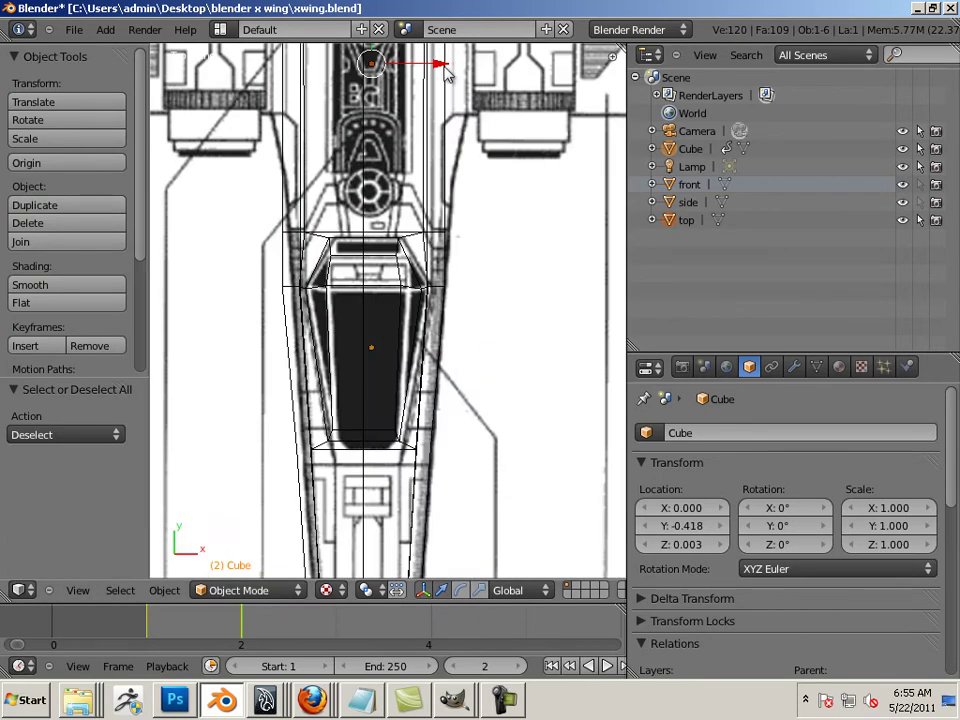
pyautogui.moveTo(447, 75); pyautogui.dragTo(440, 73)
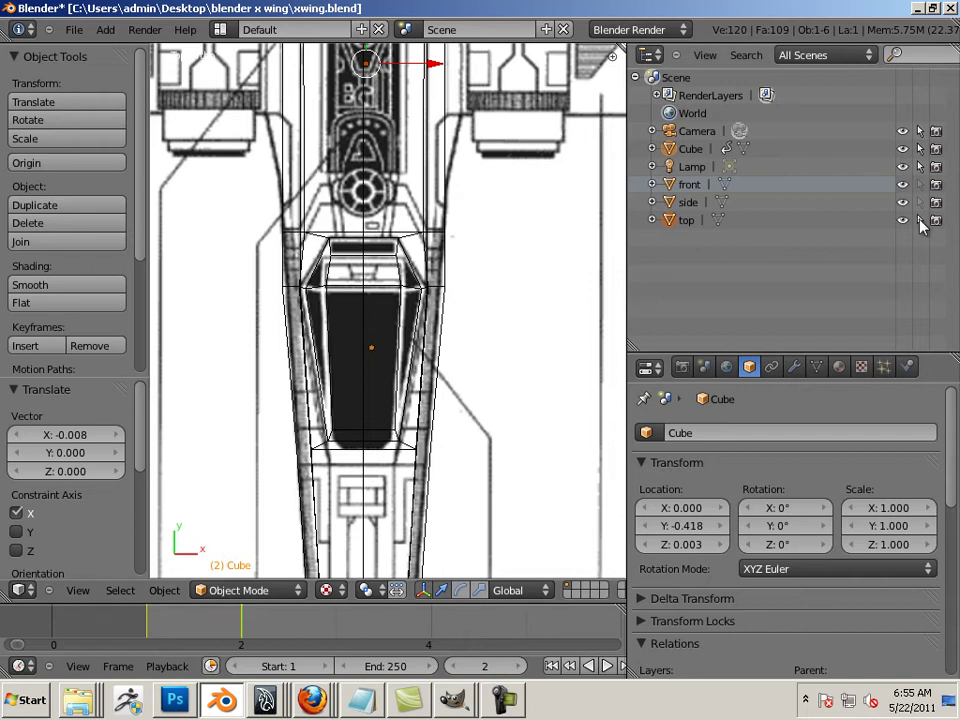
pyautogui.click(919, 220)
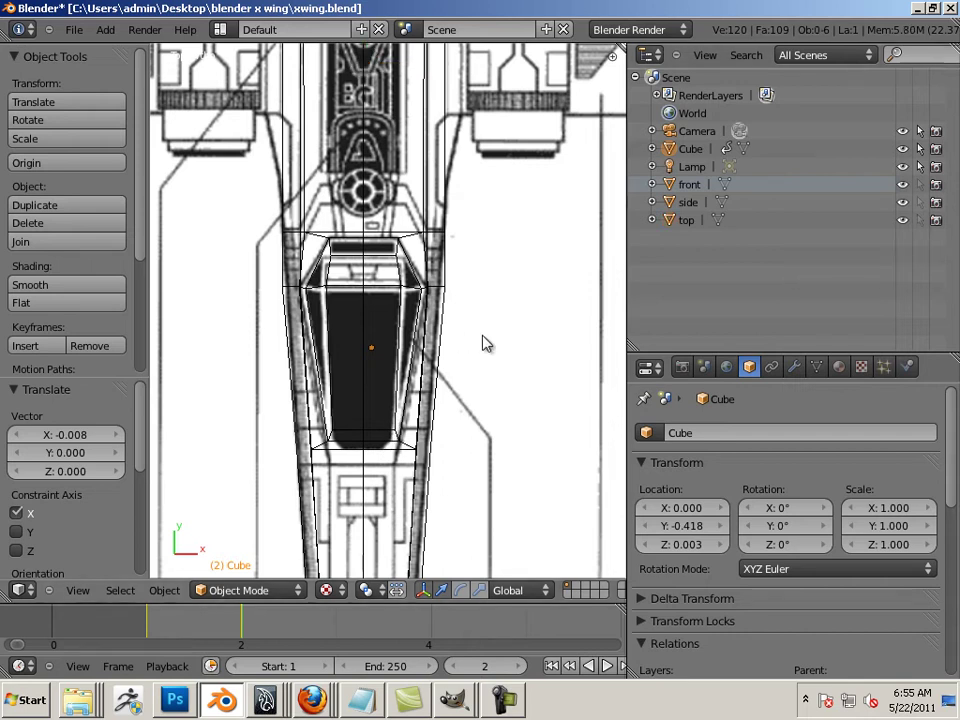
# Go back to frame 1 and show the fuselage and canopy in solid shading from an angled side view
pyautogui.scroll(-1, 484, 334)
pyautogui.scroll(-5, 460, 340)
pyautogui.moveTo(460, 340)
pyautogui.mouseDown(button='middle')
pyautogui.moveTo(266, 236)
pyautogui.moveTo(255, 215)
pyautogui.moveTo(463, 204)
pyautogui.moveTo(572, 255)
pyautogui.moveTo(400, 200)
pyautogui.moveTo(255, 180)
pyautogui.moveTo(347, 189)
pyautogui.moveTo(336, 274)
pyautogui.moveTo(372, 204)
pyautogui.moveTo(339, 189)
pyautogui.moveTo(403, 249)
pyautogui.moveTo(419, 210)
pyautogui.moveTo(340, 289)
pyautogui.moveTo(124, 300)
pyautogui.moveTo(165, 336)
pyautogui.moveTo(300, 287)
pyautogui.moveTo(250, 280)
pyautogui.moveTo(274, 313)
pyautogui.moveTo(439, 279)
pyautogui.moveTo(492, 291)
pyautogui.moveTo(504, 276)
pyautogui.moveTo(339, 281)
pyautogui.moveTo(372, 290)
pyautogui.moveTo(388, 317)
pyautogui.moveTo(356, 294)
pyautogui.moveTo(369, 279)
pyautogui.moveTo(335, 285)
pyautogui.moveTo(310, 218)
pyautogui.mouseUp(button='middle')
pyautogui.press('Left')
pyautogui.press('z')
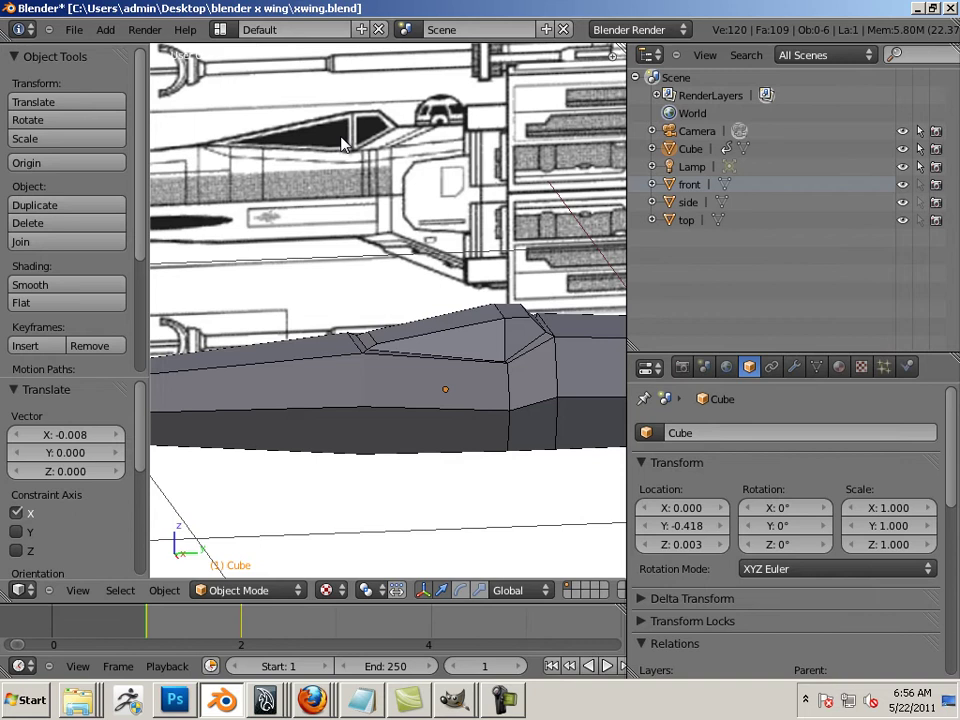
# Examine the side and top blueprints and compare their cockpit details with the modelled canopy from several angles
pyautogui.moveTo(410, 222); pyautogui.dragTo(358, 291, button='middle')
pyautogui.scroll(3, 358, 291)
pyautogui.moveTo(418, 317); pyautogui.dragTo(420, 511, button='middle')
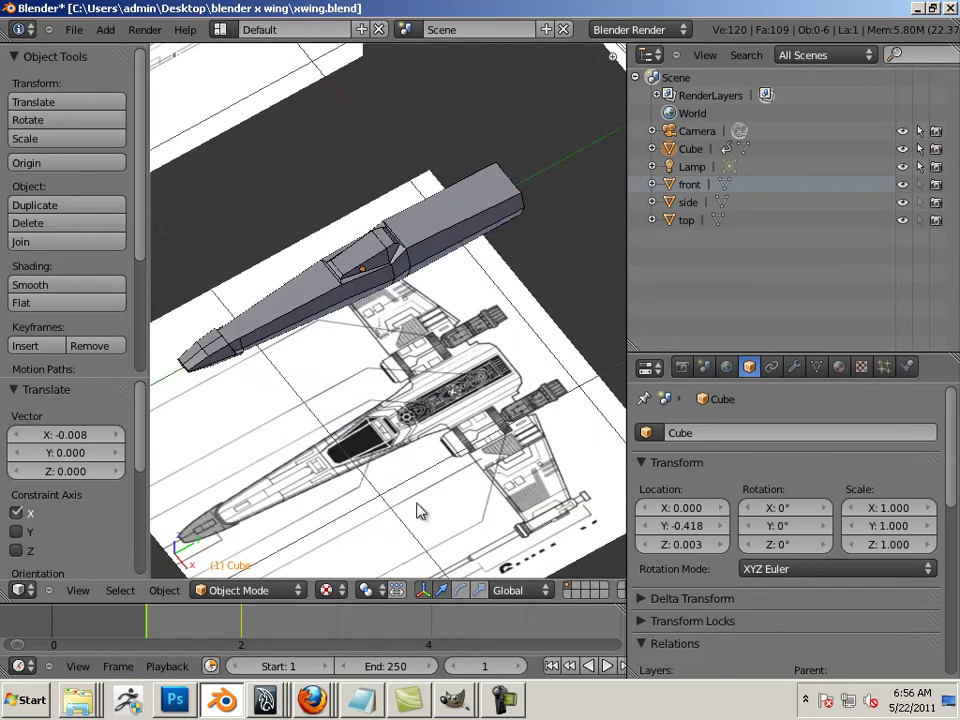
pyautogui.scroll(5, 390, 440)
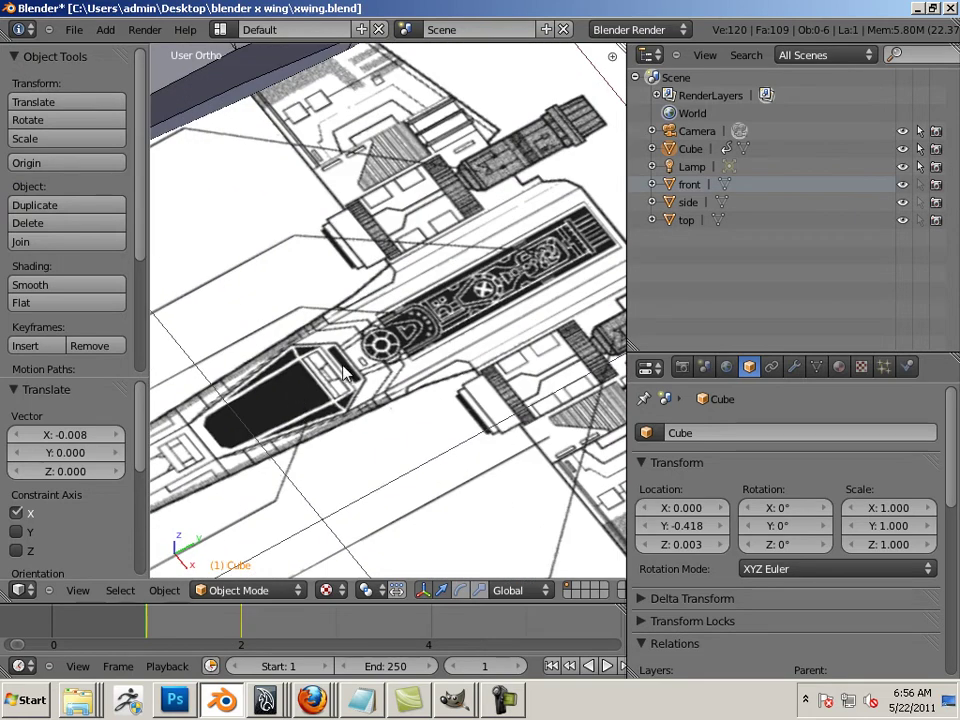
pyautogui.moveTo(366, 405); pyautogui.dragTo(321, 311, button='middle')
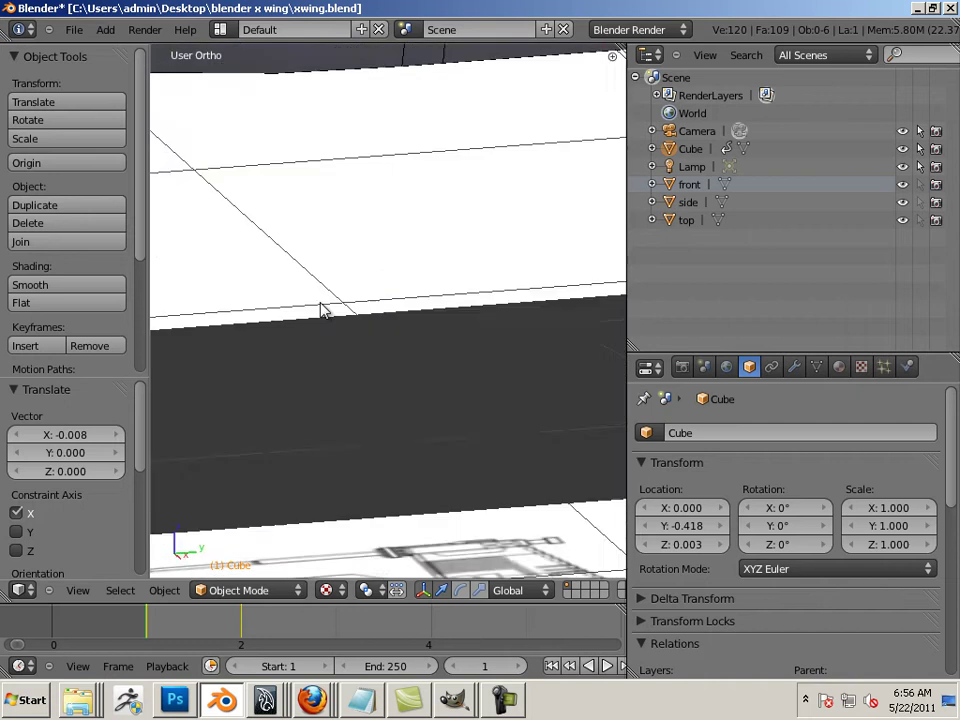
pyautogui.keyDown('shift'); pyautogui.moveTo(325, 190); pyautogui.dragTo(345, 349, button='middle'); pyautogui.keyUp('shift')
pyautogui.keyDown('shift'); pyautogui.moveTo(300, 250); pyautogui.dragTo(388, 422, button='middle'); pyautogui.keyUp('shift')
pyautogui.scroll(-1, 418, 416)
pyautogui.scroll(5, 403, 450)
pyautogui.moveTo(313, 437); pyautogui.dragTo(298, 390, button='middle')
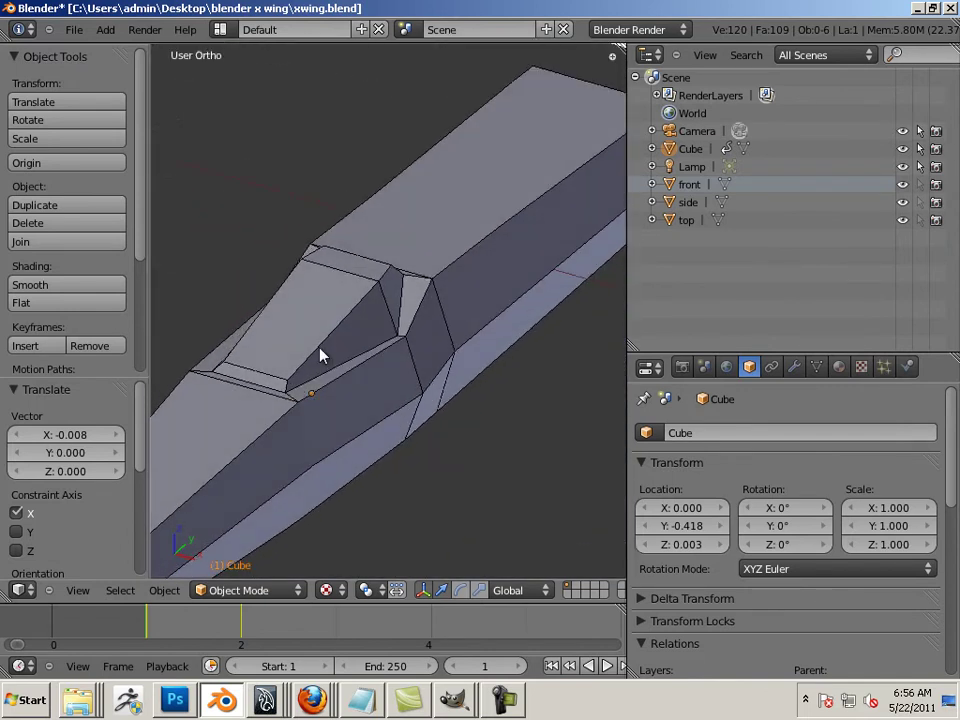
# Add a Multiresolution modifier to the fuselage and subdivide it once with Catmull-Clark
pyautogui.rightClick(376, 304)
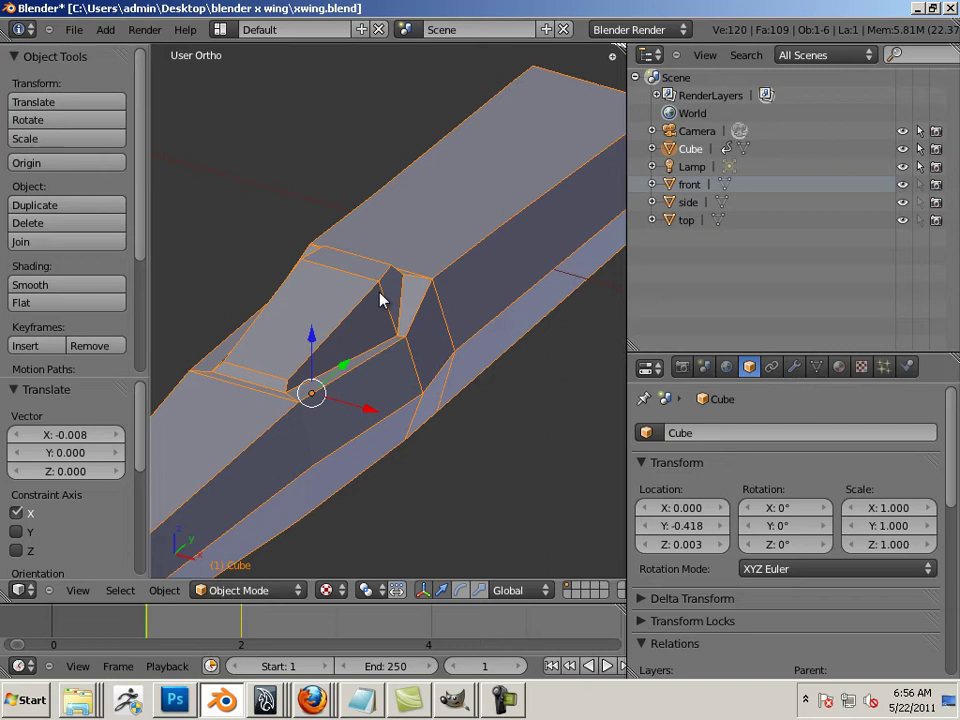
pyautogui.click(794, 367)
pyautogui.click(756, 452)
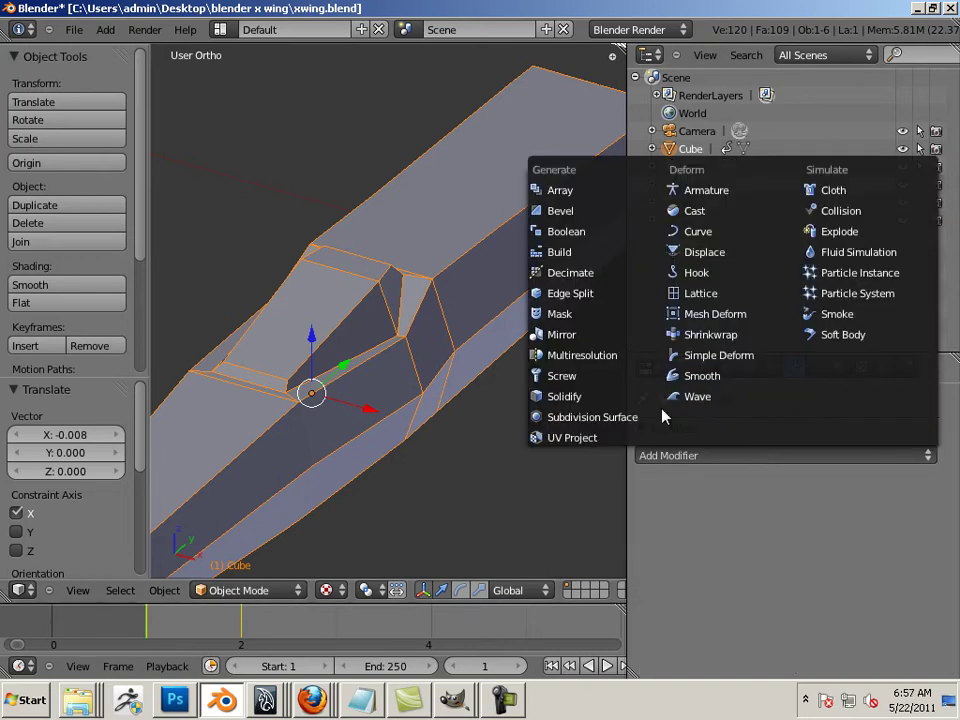
pyautogui.click(604, 356)
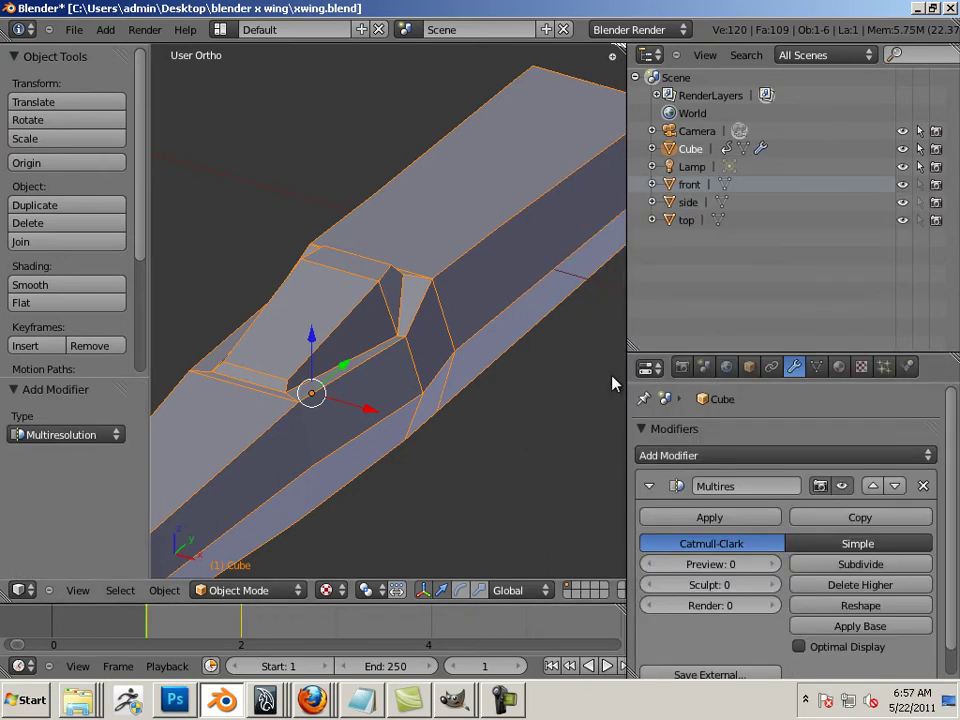
pyautogui.click(836, 565)
# Inspect the subdivided canopy and nose, and set the Multires preview level to 0
pyautogui.scroll(-5, 506, 440)
pyautogui.keyDown('shift'); pyautogui.moveTo(506, 416); pyautogui.dragTo(492, 450, button='middle'); pyautogui.keyUp('shift')
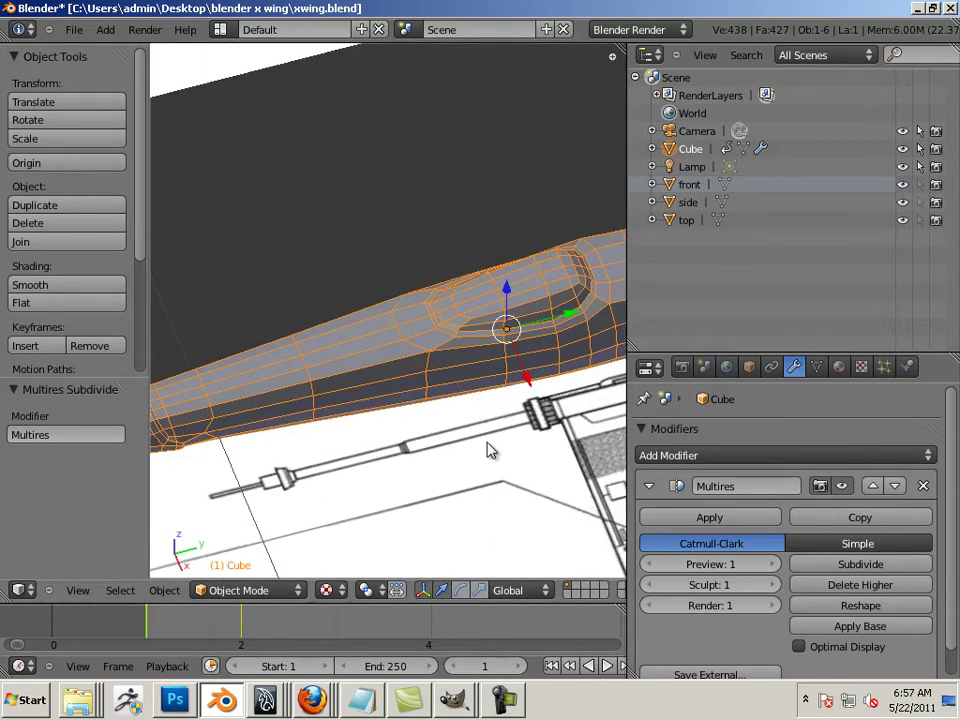
pyautogui.scroll(-4, 585, 433)
pyautogui.keyDown('shift'); pyautogui.moveTo(585, 433); pyautogui.dragTo(422, 411, button='middle'); pyautogui.keyUp('shift')
pyautogui.scroll(2, 564, 396)
pyautogui.scroll(2, 499, 391)
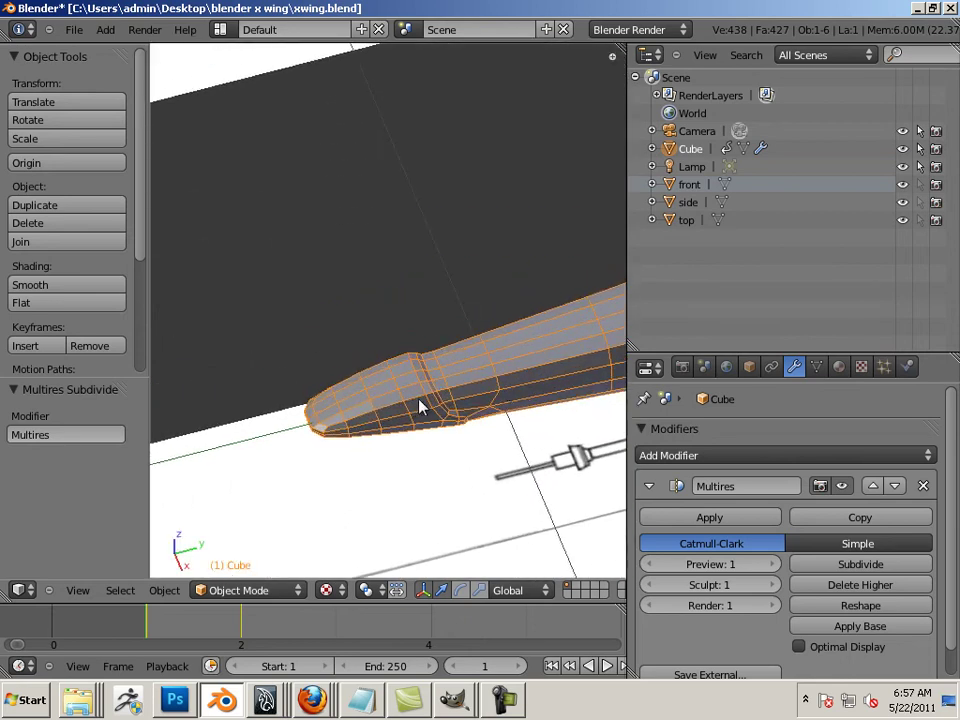
pyautogui.click(648, 564)
# In Edit Mode, add a loop cut across the canopy's side windows and slide it about -0.88, close to their upper edge
pyautogui.moveTo(478, 416); pyautogui.dragTo(338, 431, button='middle')
pyautogui.keyDown('shift'); pyautogui.moveTo(418, 421); pyautogui.dragTo(354, 444, button='middle'); pyautogui.keyUp('shift')
pyautogui.scroll(4, 354, 444)
pyautogui.moveTo(387, 448); pyautogui.dragTo(374, 438)
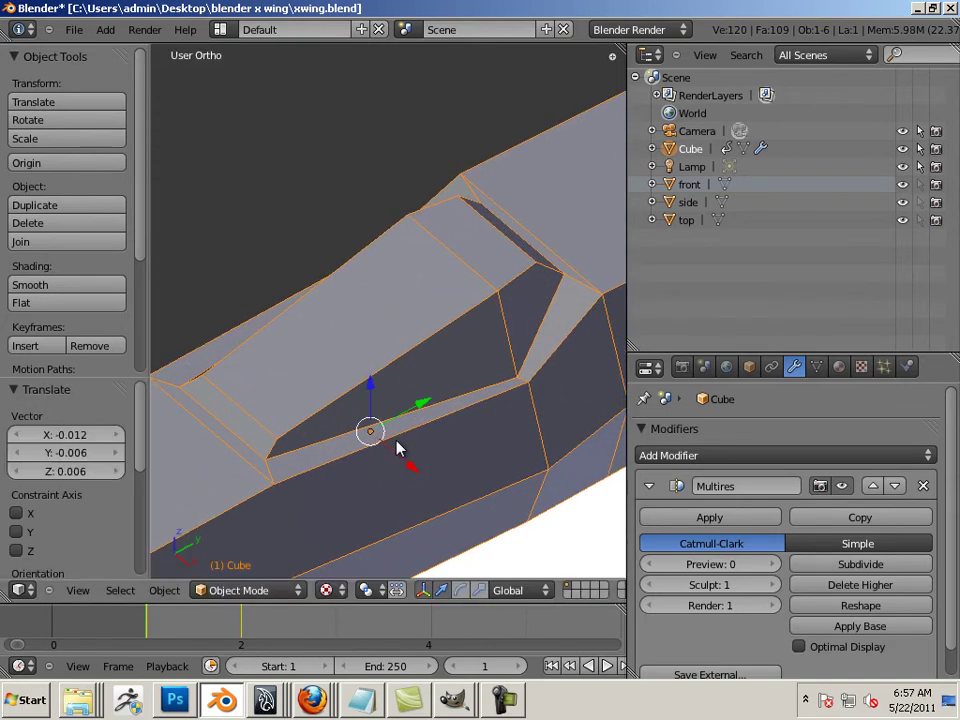
pyautogui.moveTo(396, 439); pyautogui.dragTo(452, 363, button='middle')
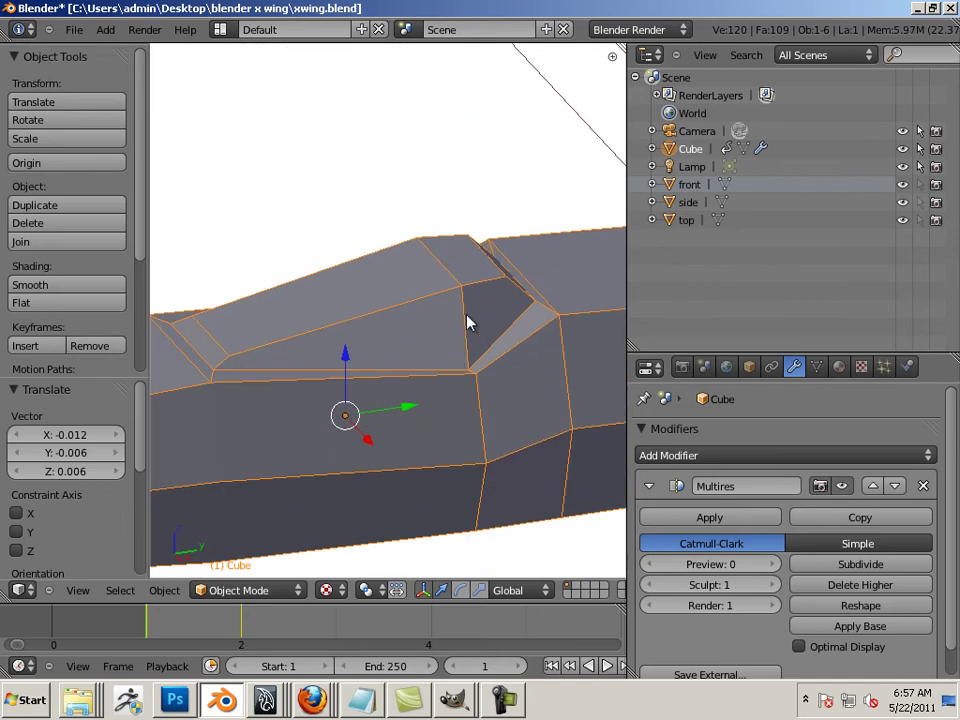
pyautogui.press('Tab')
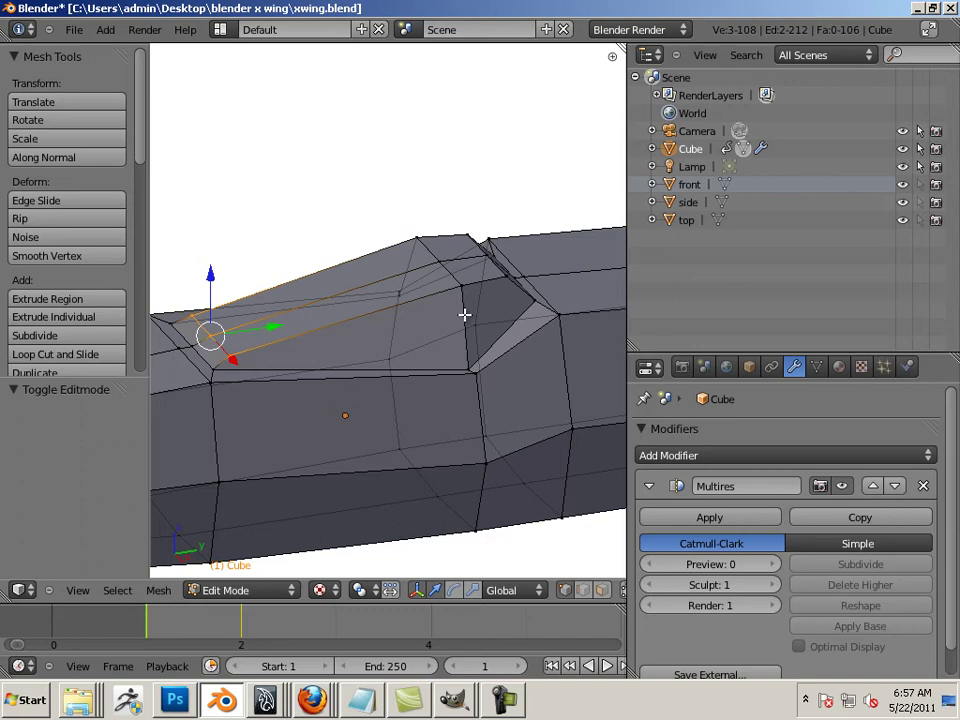
pyautogui.hotkey('ctrl', 'r')
pyautogui.click(463, 313)
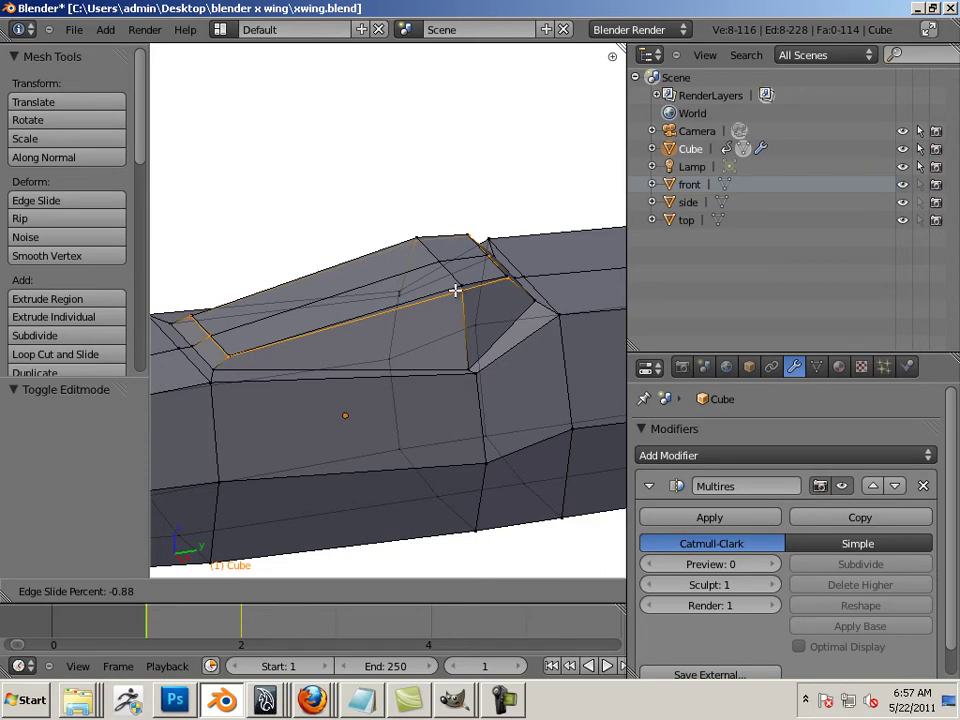
pyautogui.click(455, 290)
# Add a vertical loop cut behind the canopy's side windows and slide it about -0.89, close to the canopy's rear edge
pyautogui.moveTo(602, 332); pyautogui.dragTo(472, 323, button='middle')
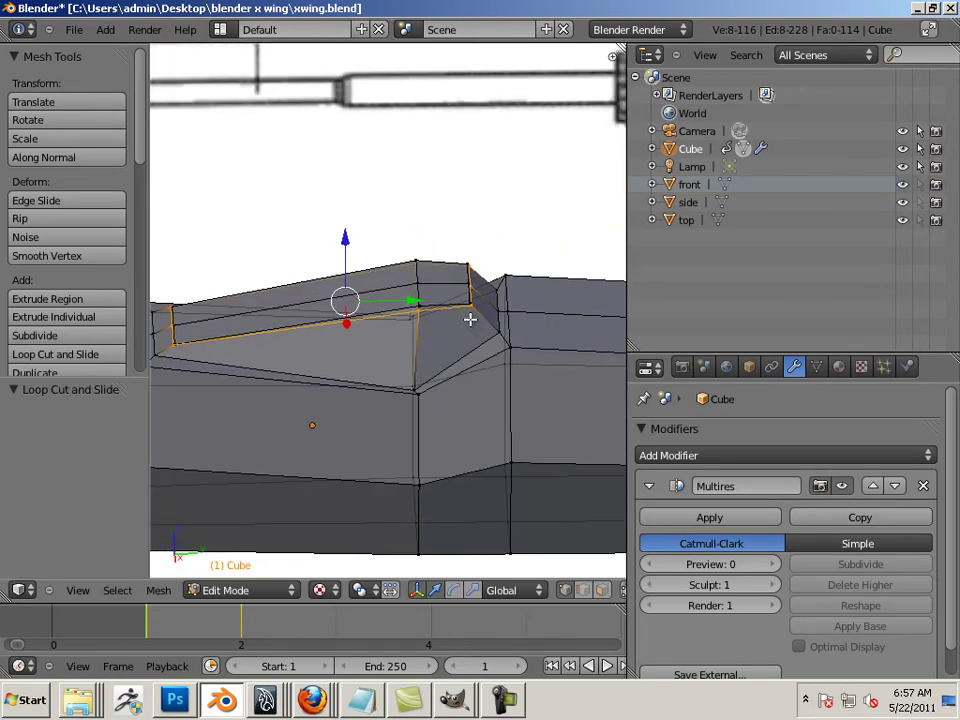
pyautogui.hotkey('ctrl', 'r')
pyautogui.click(463, 306)
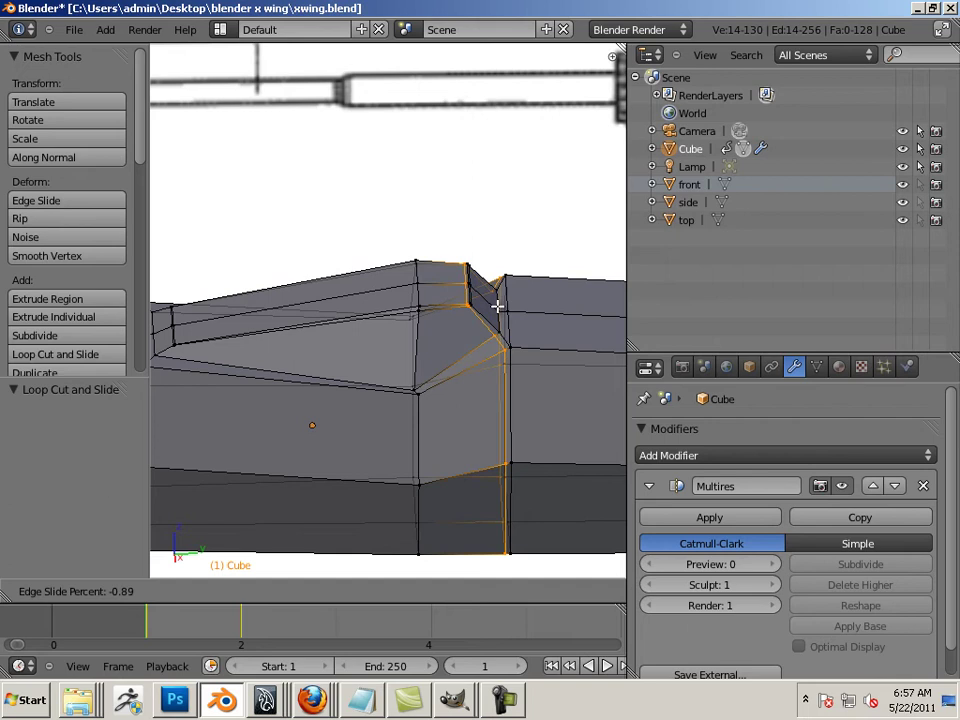
pyautogui.click(497, 306)
pyautogui.press('x')
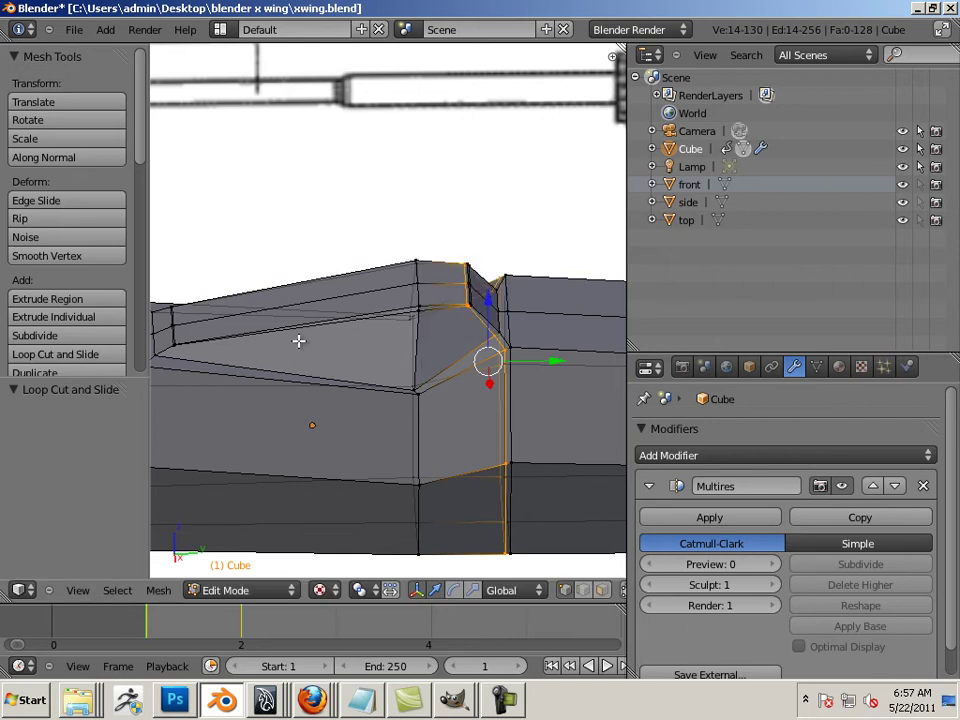
# Add a vertical loop cut through the front of the canopy and slide it about -0.97, against the canopy's front edge
pyautogui.keyDown('shift'); pyautogui.moveTo(308, 341); pyautogui.dragTo(382, 327, button='middle'); pyautogui.keyUp('shift')
pyautogui.hotkey('ctrl', 'r')
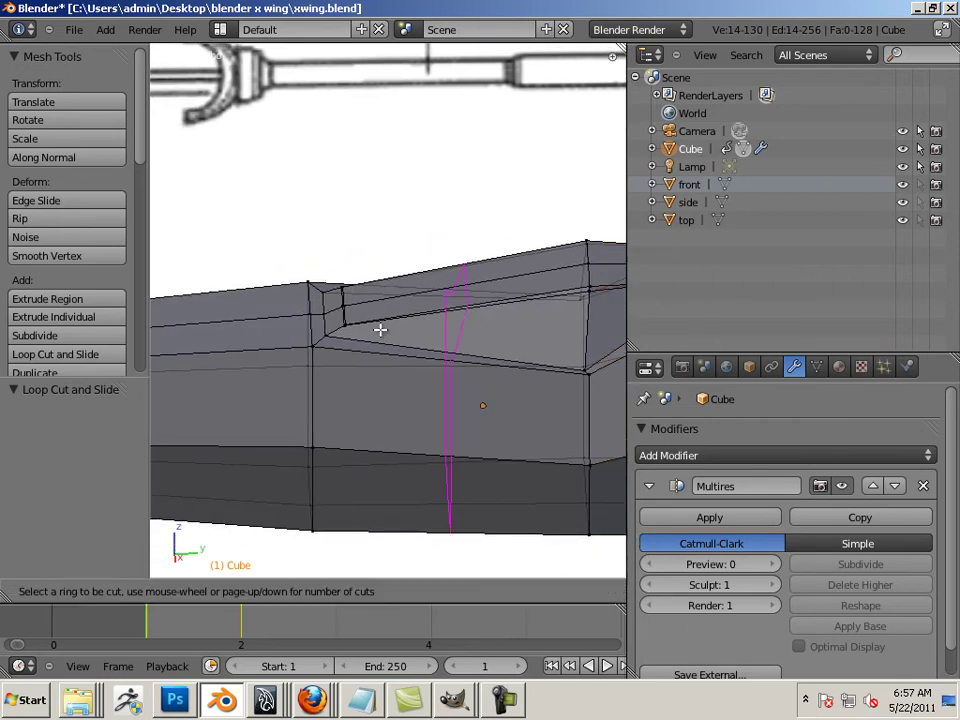
pyautogui.click(376, 328)
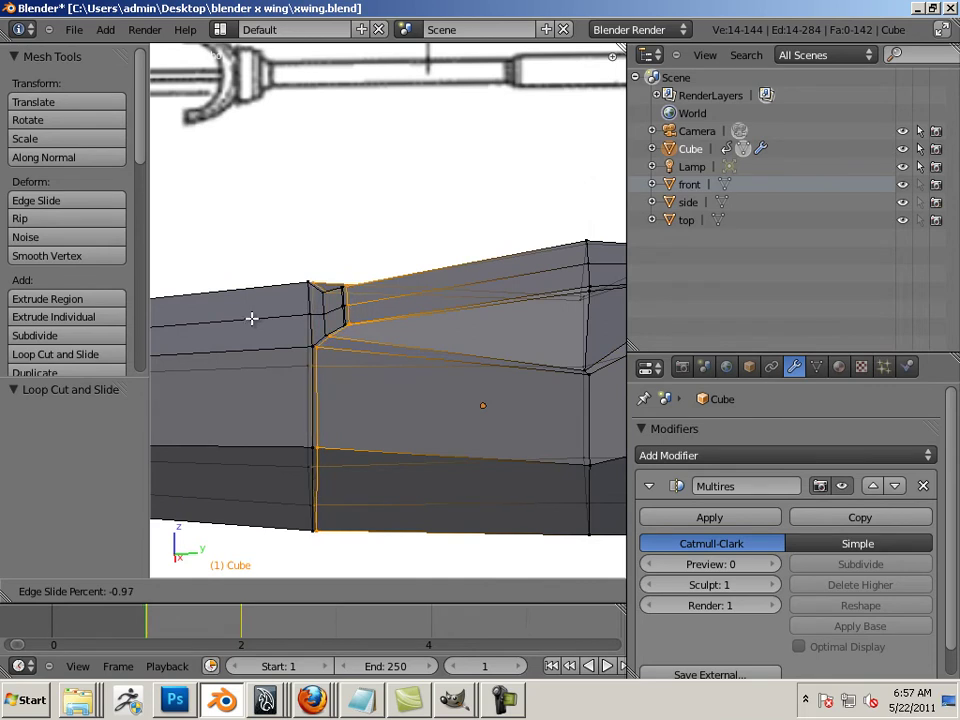
pyautogui.click(252, 318)
# Leave Edit Mode and compare the canopy at Multires preview levels 1 and 0
pyautogui.moveTo(482, 338); pyautogui.dragTo(494, 411, button='middle')
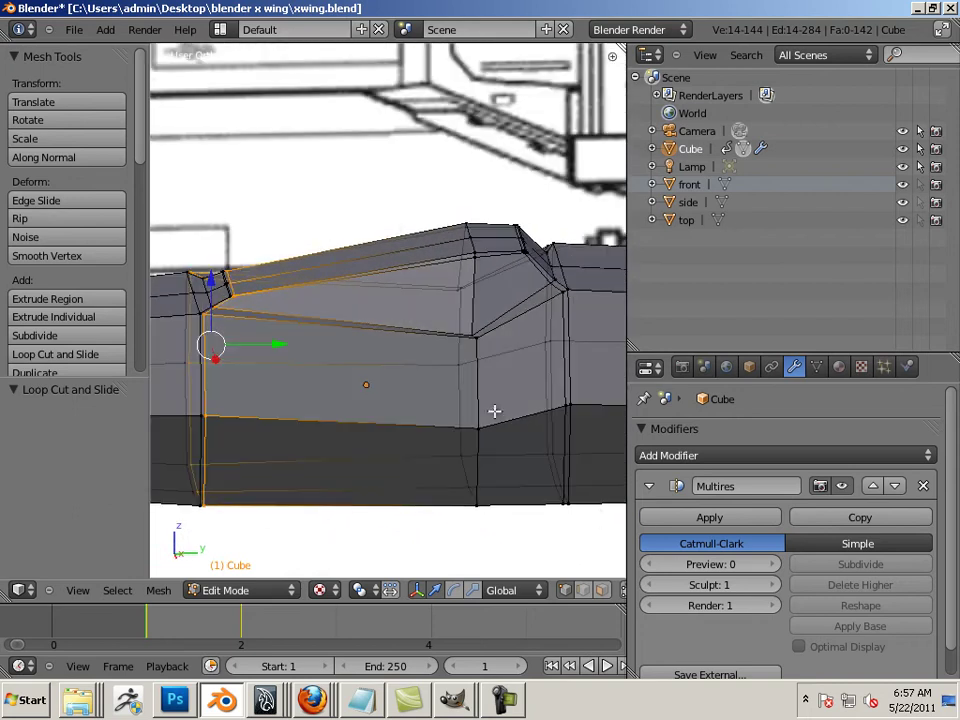
pyautogui.click(773, 567)
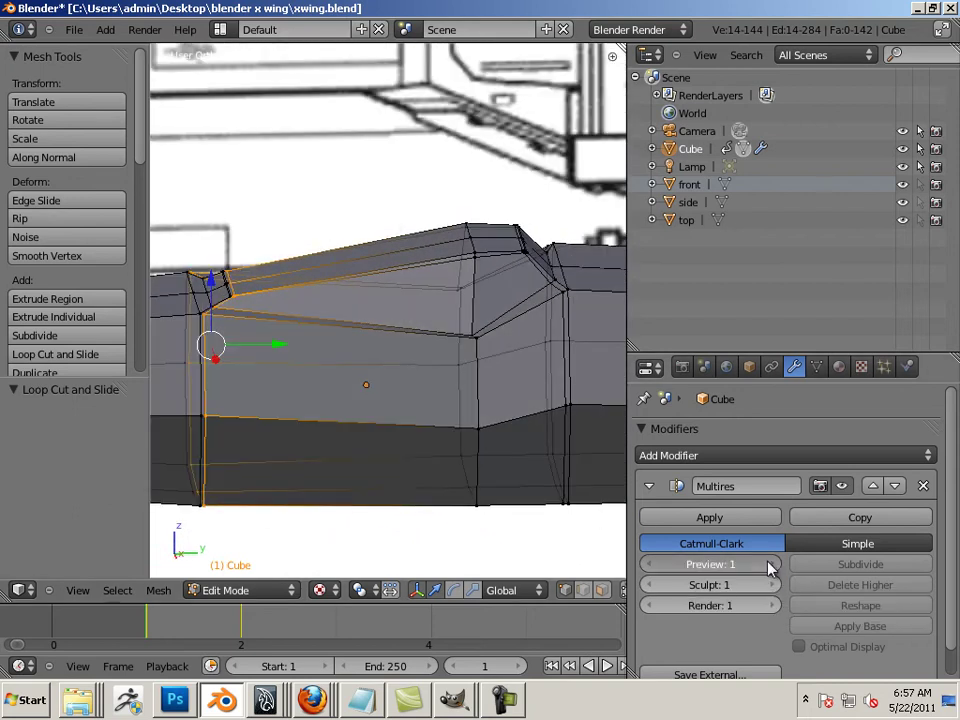
pyautogui.press('Tab')
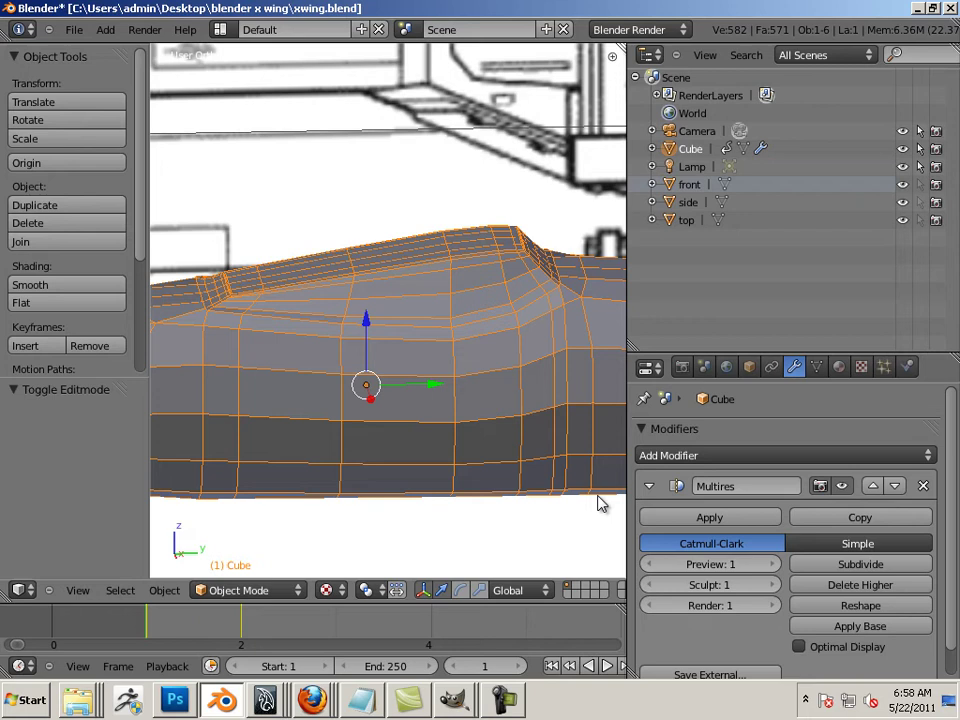
pyautogui.click(646, 567)
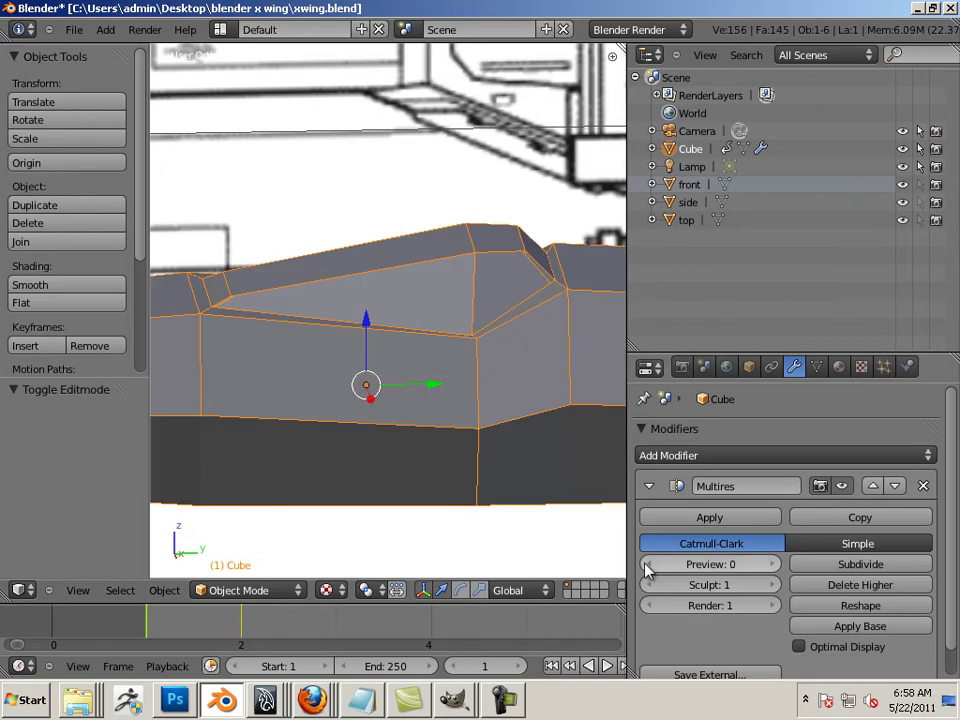
pyautogui.click(772, 566)
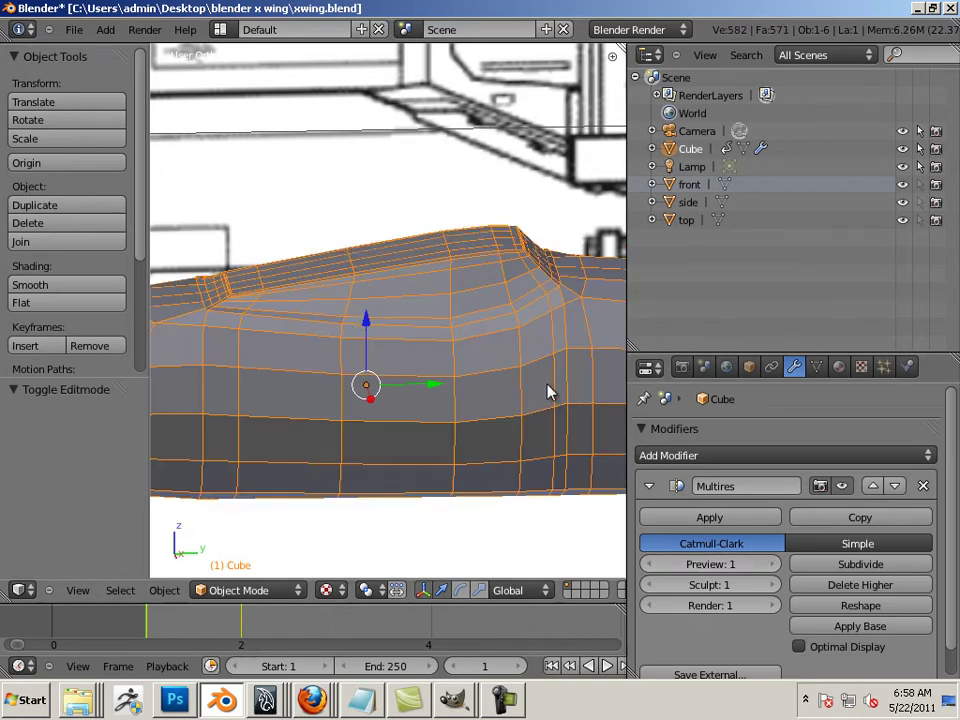
pyautogui.moveTo(549, 390); pyautogui.dragTo(507, 232, button='middle')
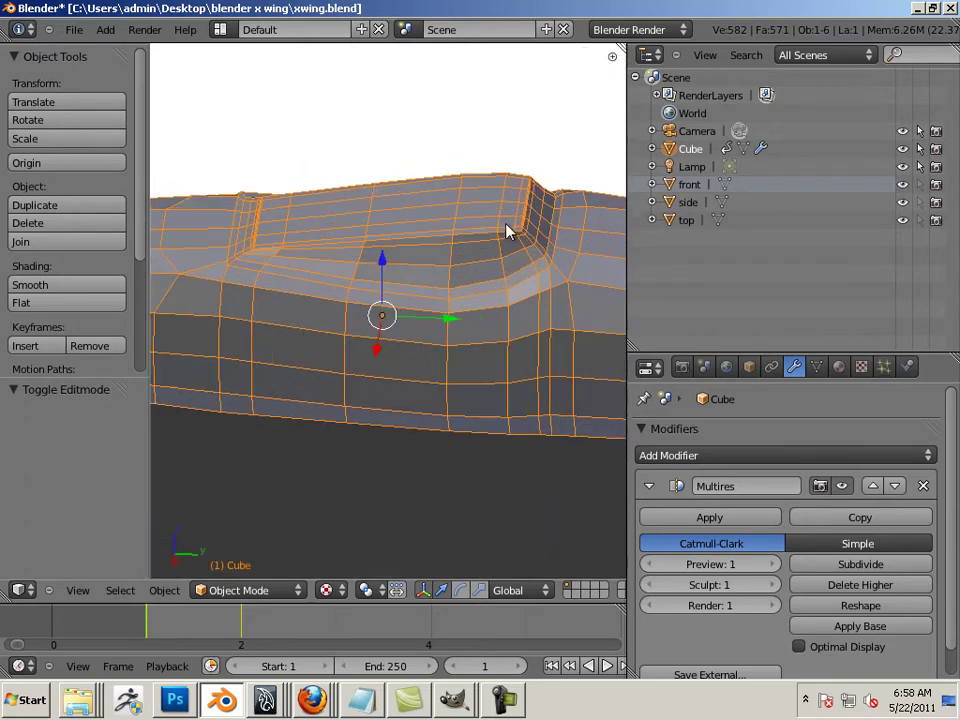
pyautogui.click(649, 564)
# In Edit Mode, add a loop cut around the nose section and slide it right up to the canopy's front edge
pyautogui.moveTo(454, 437); pyautogui.dragTo(418, 392, button='middle')
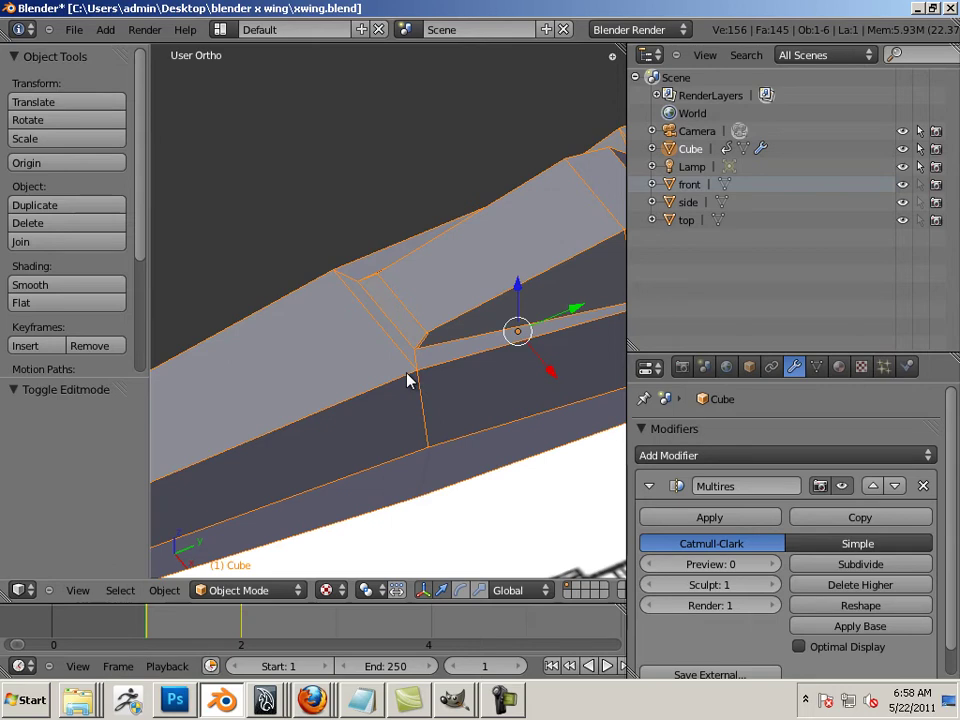
pyautogui.press('Tab')
pyautogui.hotkey('ctrl', 'r')
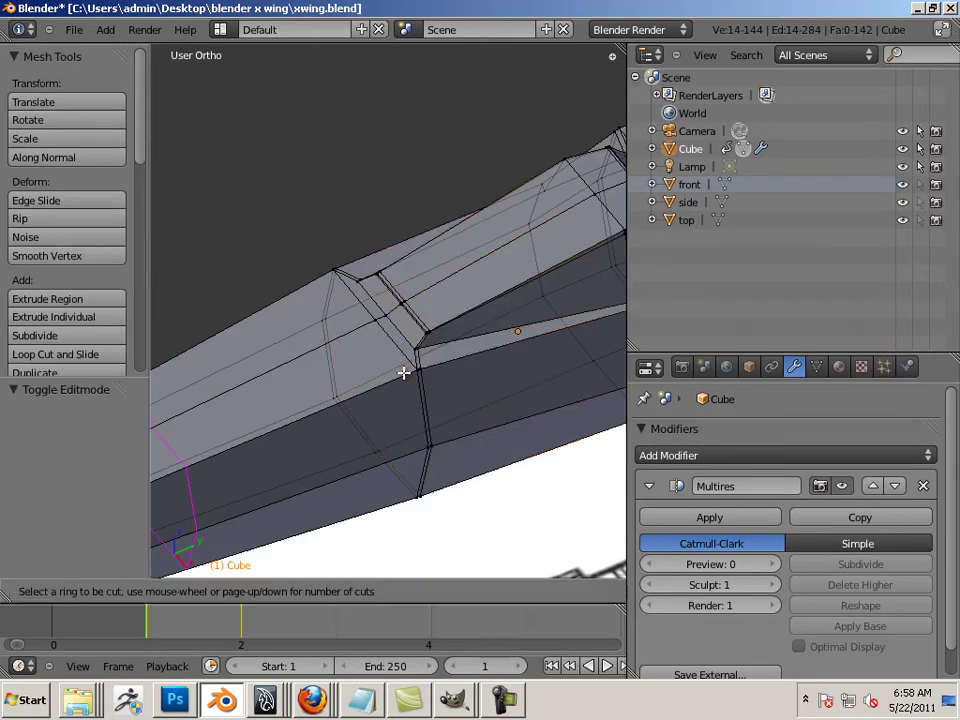
pyautogui.click(388, 381)
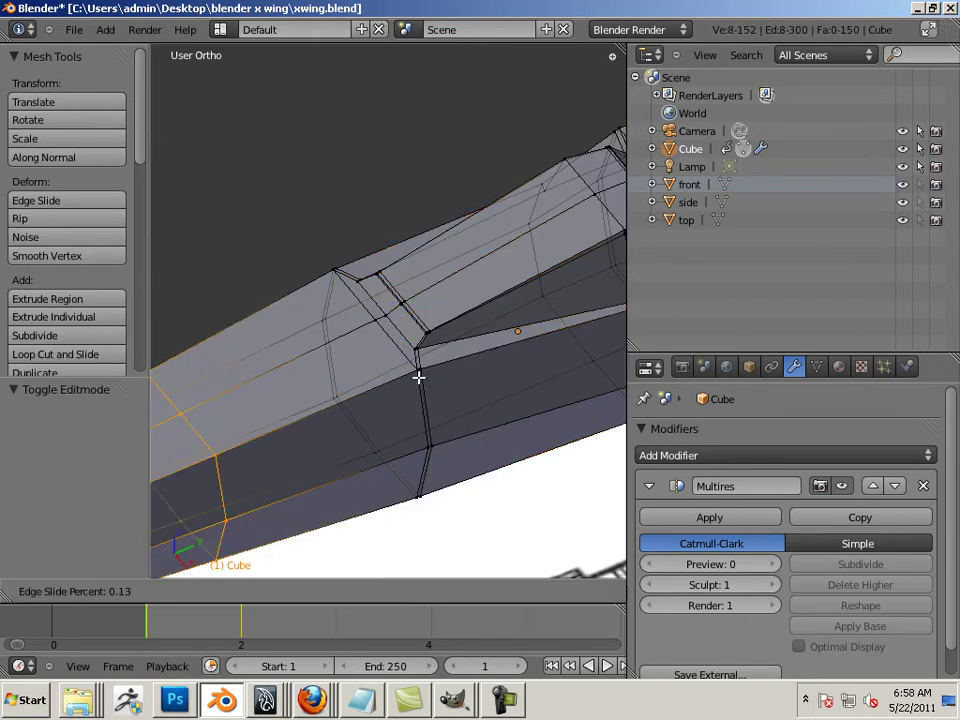
pyautogui.click(627, 343)
# Add a loop cut around the rear fuselage section and slide it close behind the canopy's rear edge
pyautogui.moveTo(534, 377); pyautogui.dragTo(476, 320, button='middle')
pyautogui.hotkey('ctrl', 'r')
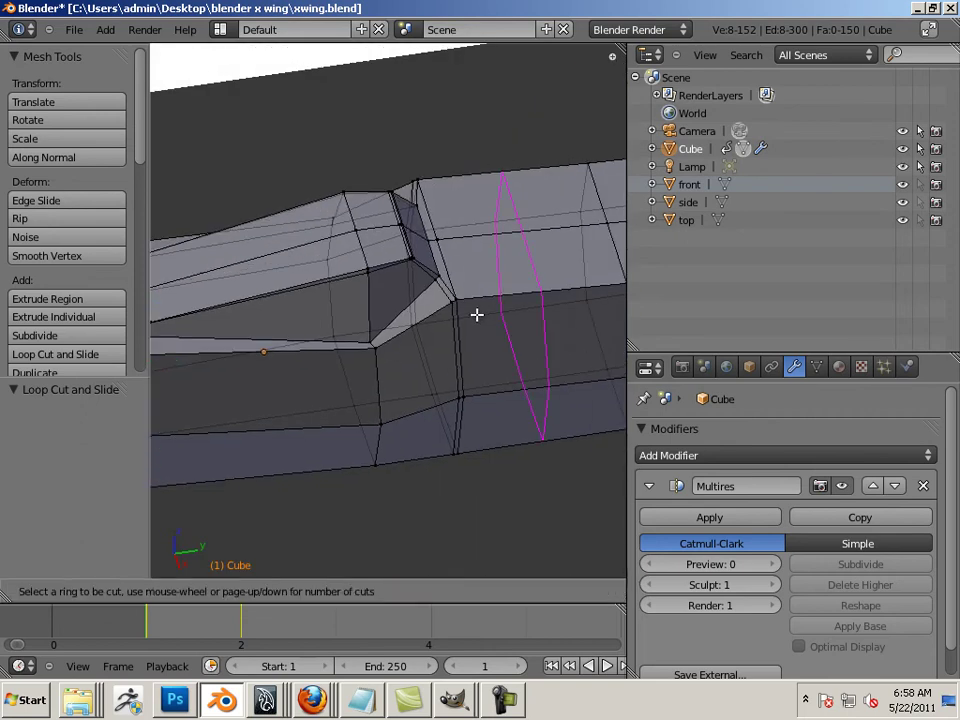
pyautogui.click(472, 317)
pyautogui.click(398, 322)
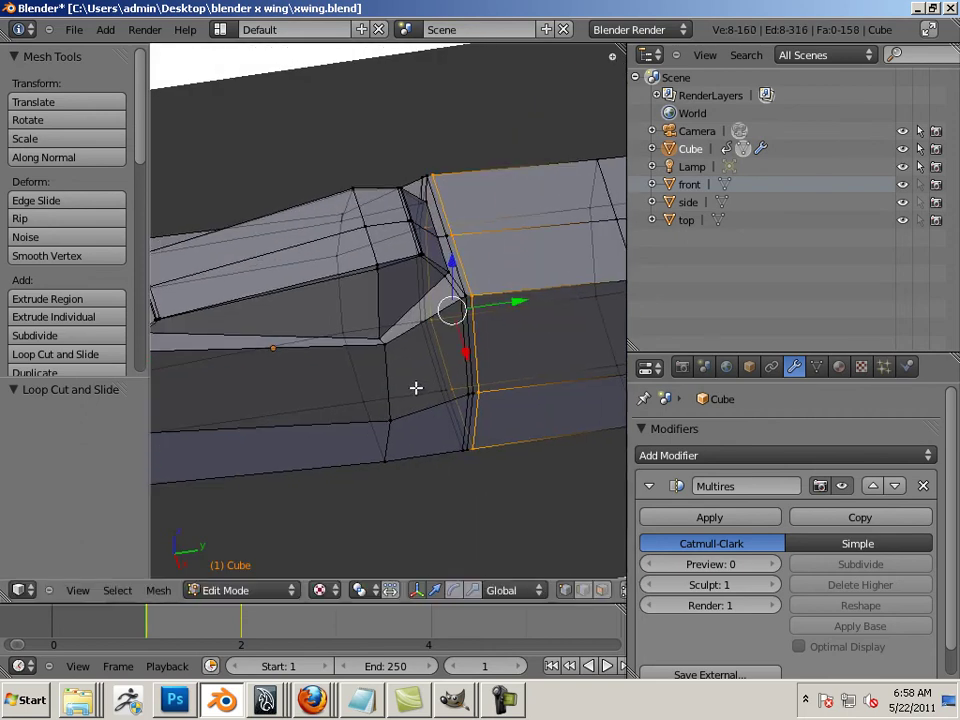
# Leave Edit Mode, set the Multires preview level to 1 and inspect the sharpened canopy edges
pyautogui.moveTo(416, 388); pyautogui.dragTo(489, 379, button='middle')
pyautogui.press('Tab')
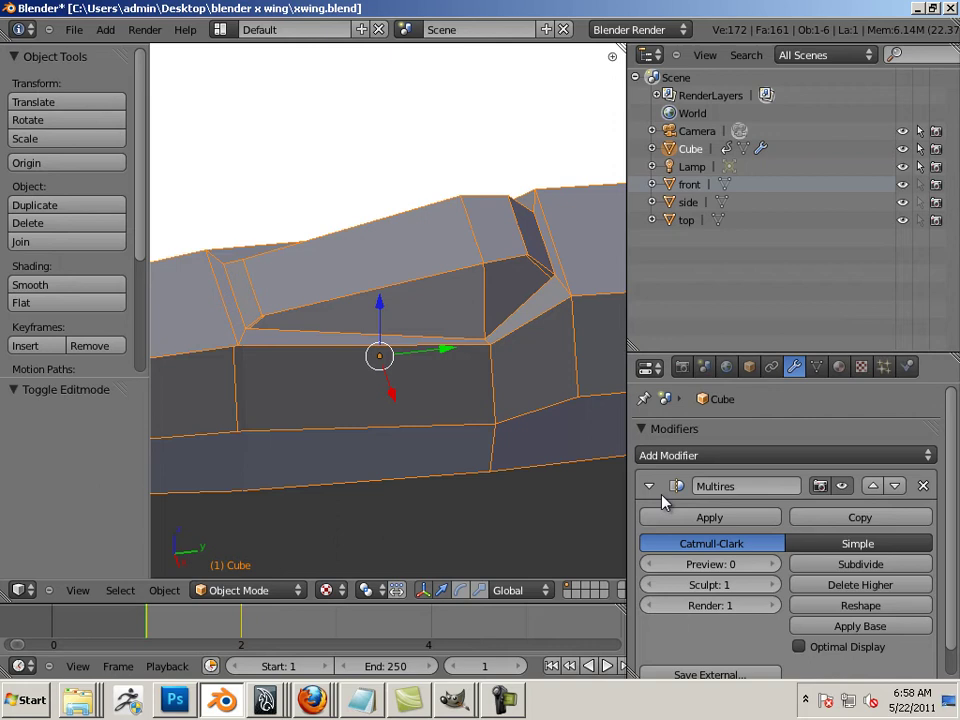
pyautogui.click(773, 566)
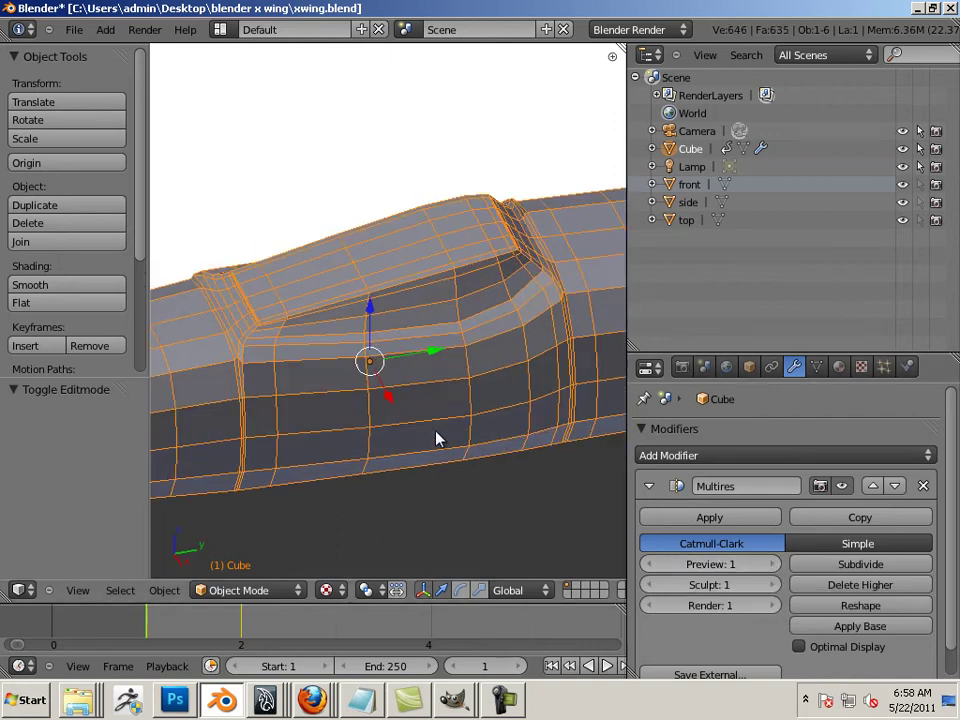
pyautogui.moveTo(437, 437); pyautogui.dragTo(258, 315, button='middle')
# Add a lengthwise loop cut along the fuselage sides, slide it about 0.90 towards their upper edge, and leave Edit Mode
pyautogui.press('Tab')
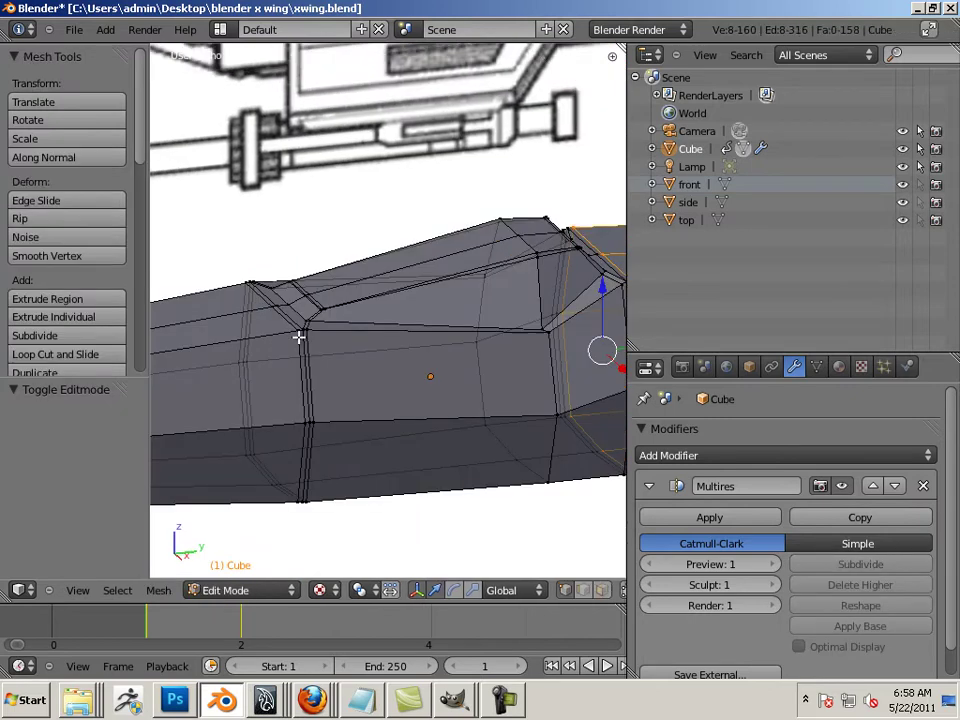
pyautogui.moveTo(319, 343); pyautogui.dragTo(388, 339, button='middle')
pyautogui.hotkey('ctrl', 'r')
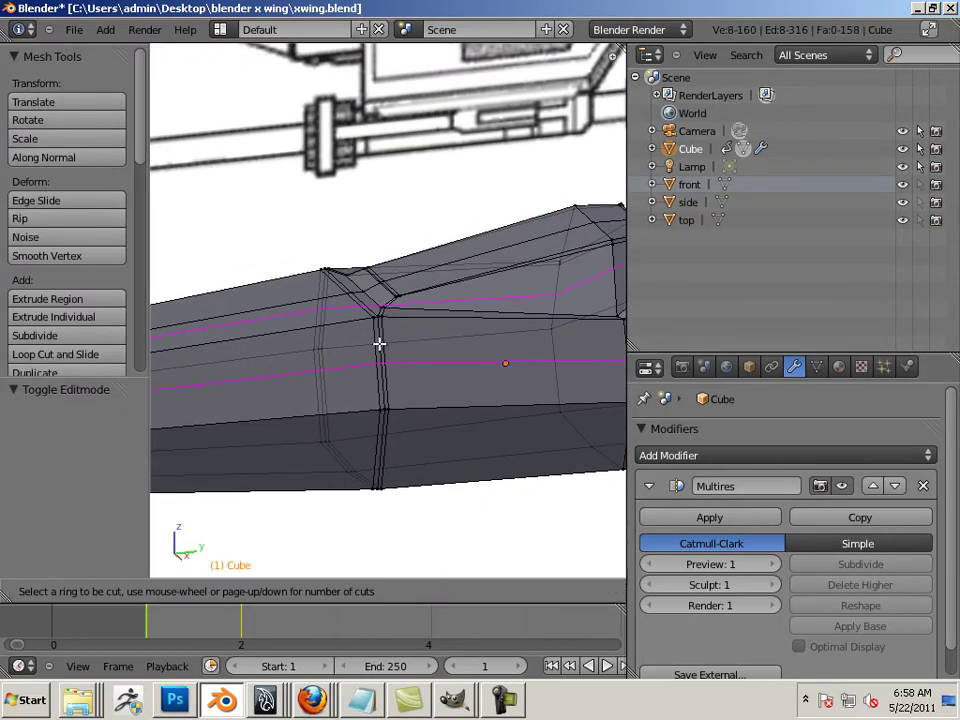
pyautogui.click(380, 338)
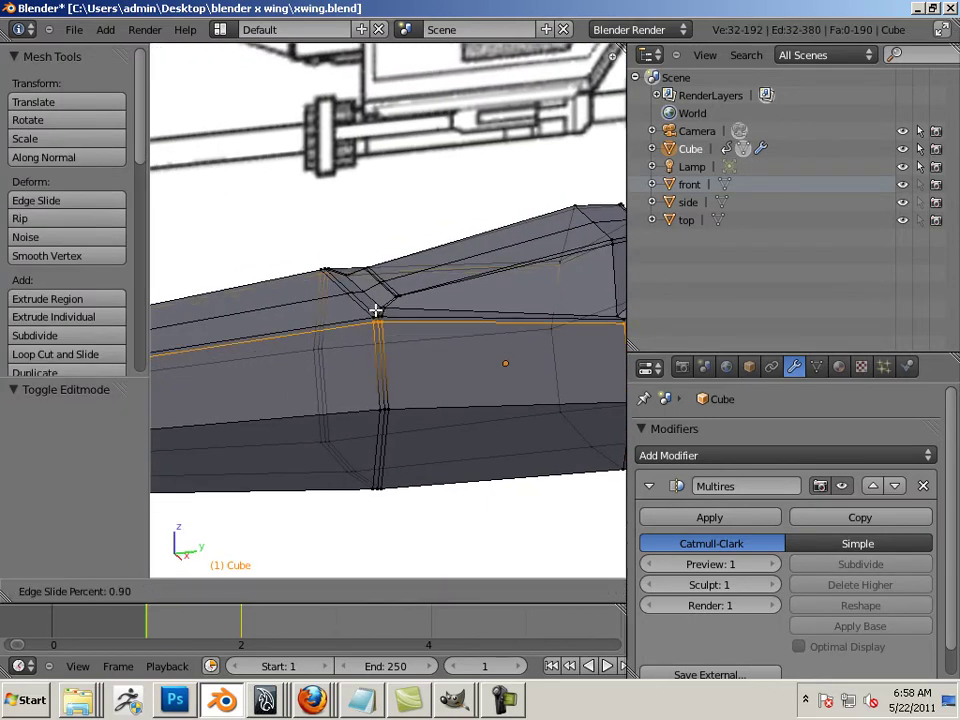
pyautogui.click(376, 313)
pyautogui.press('Tab')
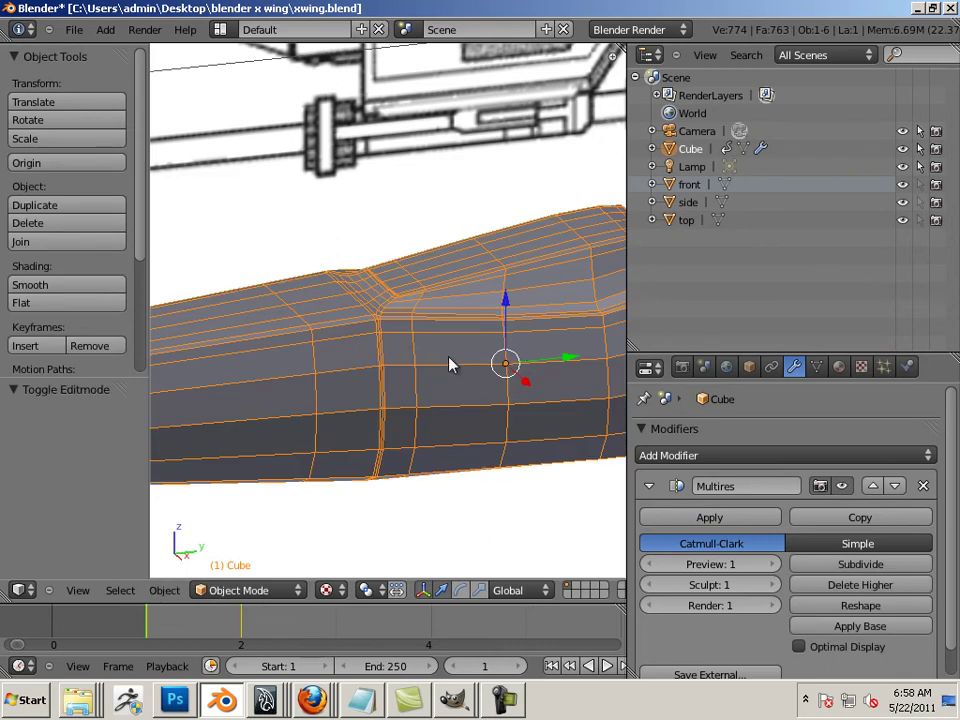
pyautogui.press('g')
pyautogui.click(353, 386)
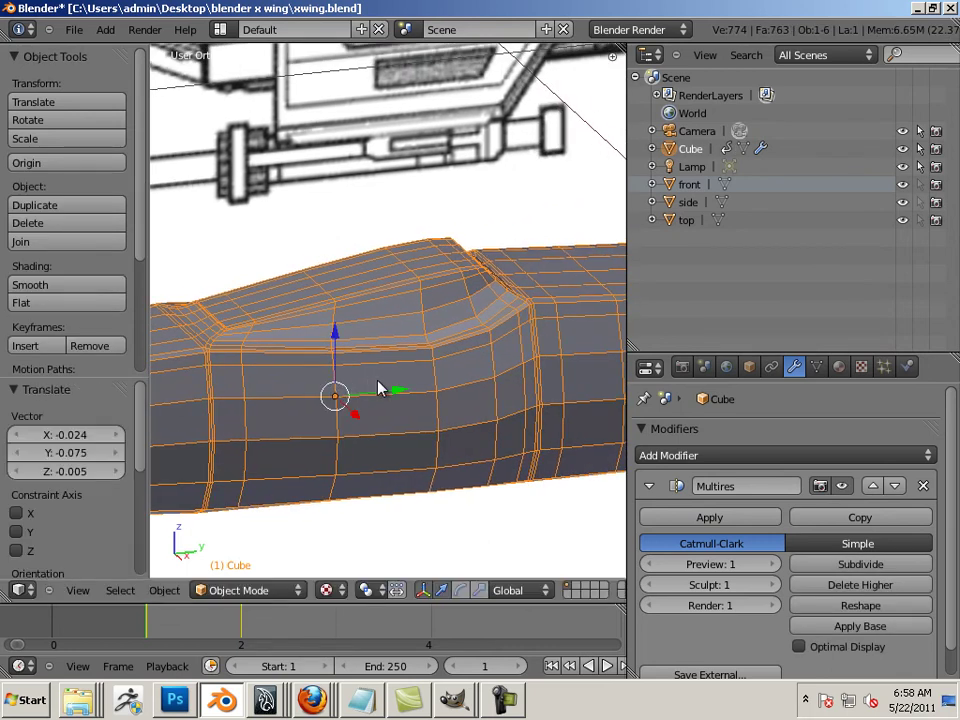
pyautogui.moveTo(378, 388); pyautogui.dragTo(425, 418, button='middle')
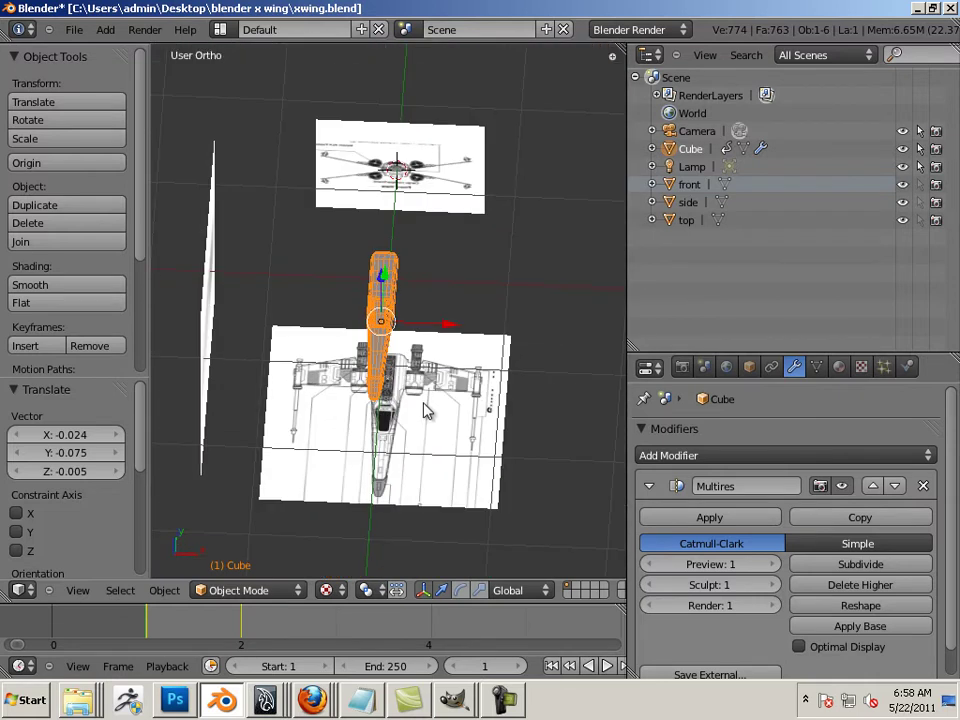
pyautogui.press('KP_7')
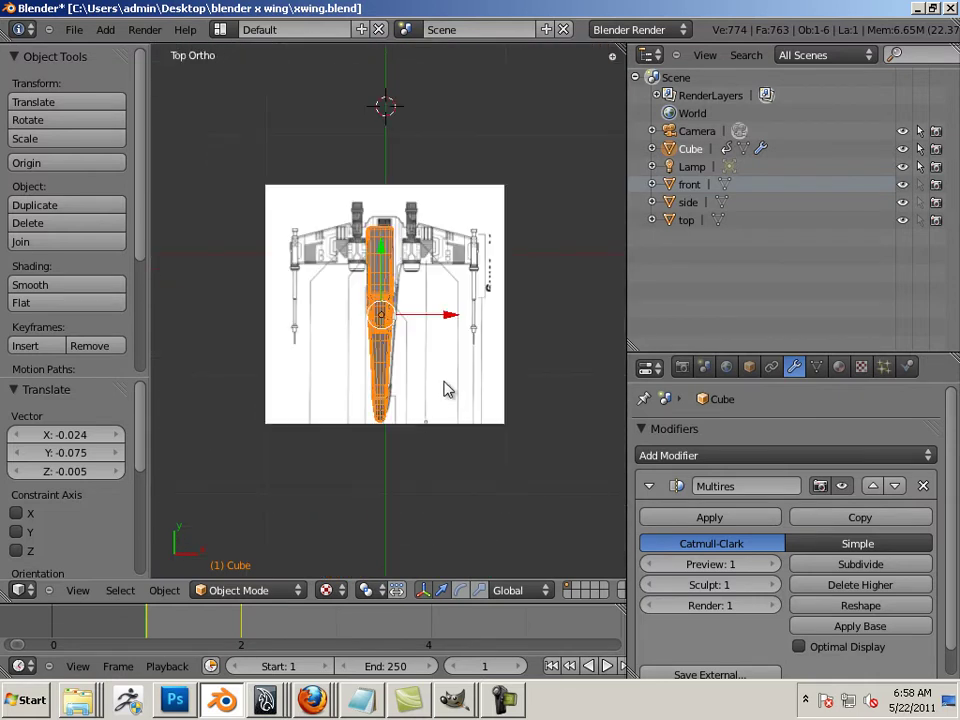
pyautogui.hotkey('ctrl', 'z')
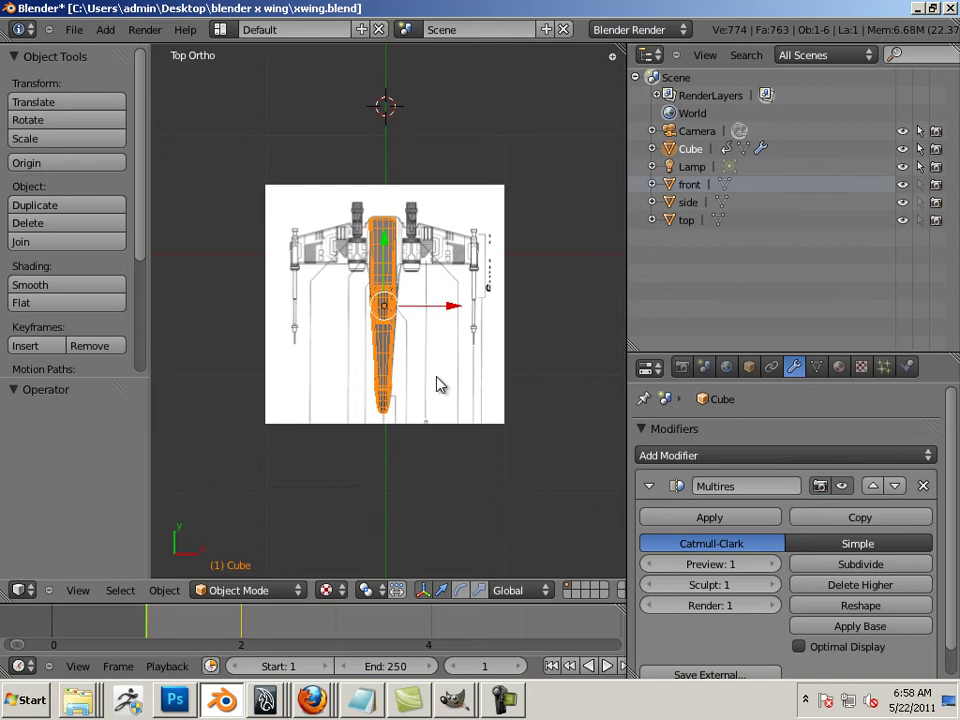
# In Edit Mode, using a wireframe side view, lower the fuselage's side-edge vertices just behind the canopy by about 0.006 along Z
pyautogui.scroll(10, 445, 385)
pyautogui.keyDown('shift'); pyautogui.moveTo(446, 354); pyautogui.dragTo(456, 418, button='middle'); pyautogui.keyUp('shift')
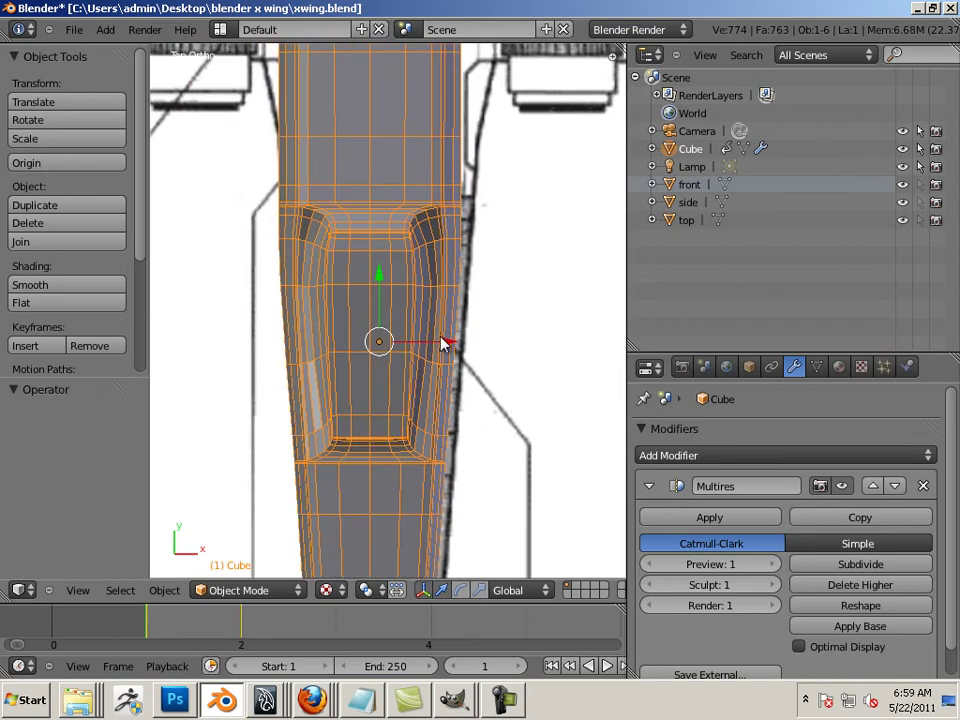
pyautogui.press('KP_3')
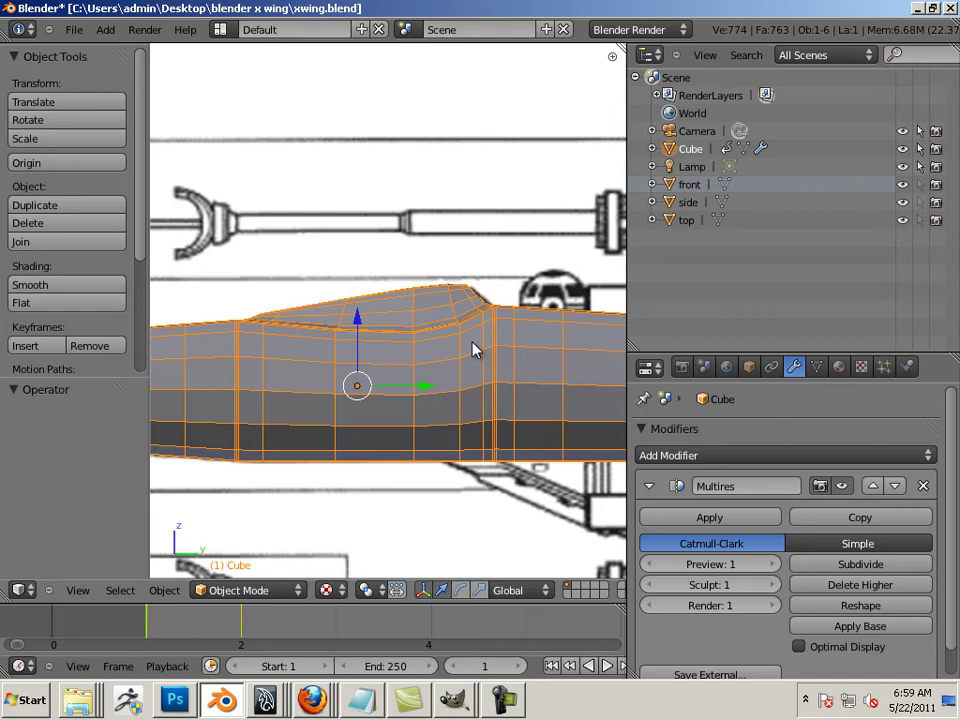
pyautogui.press('Tab')
pyautogui.press('Tab')
pyautogui.press('Tab')
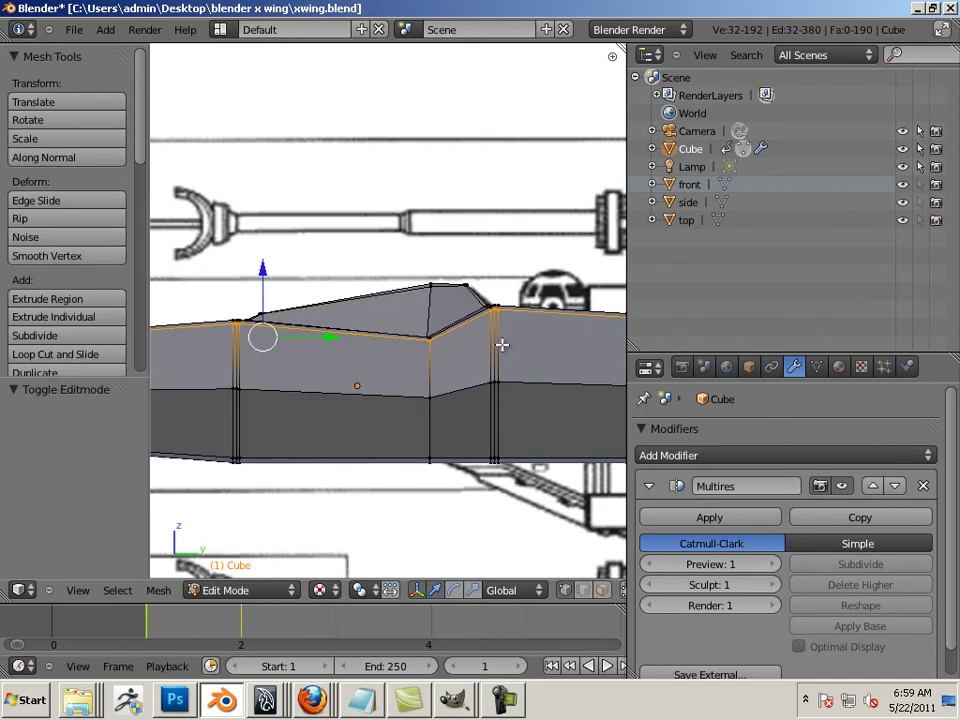
pyautogui.press('z')
pyautogui.press('Right')
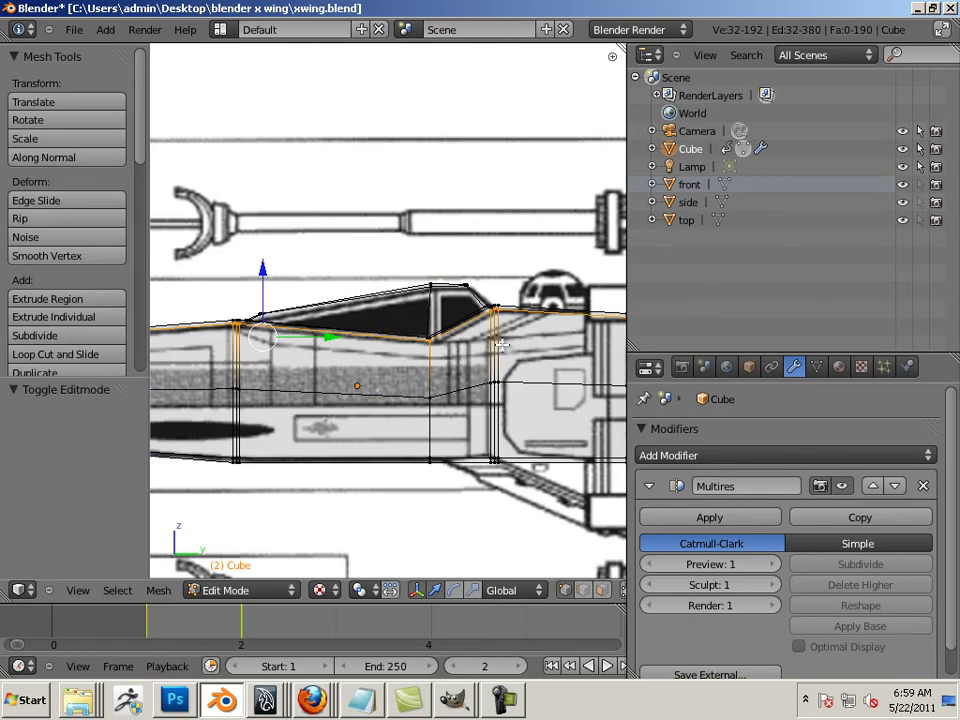
pyautogui.scroll(4, 488, 333)
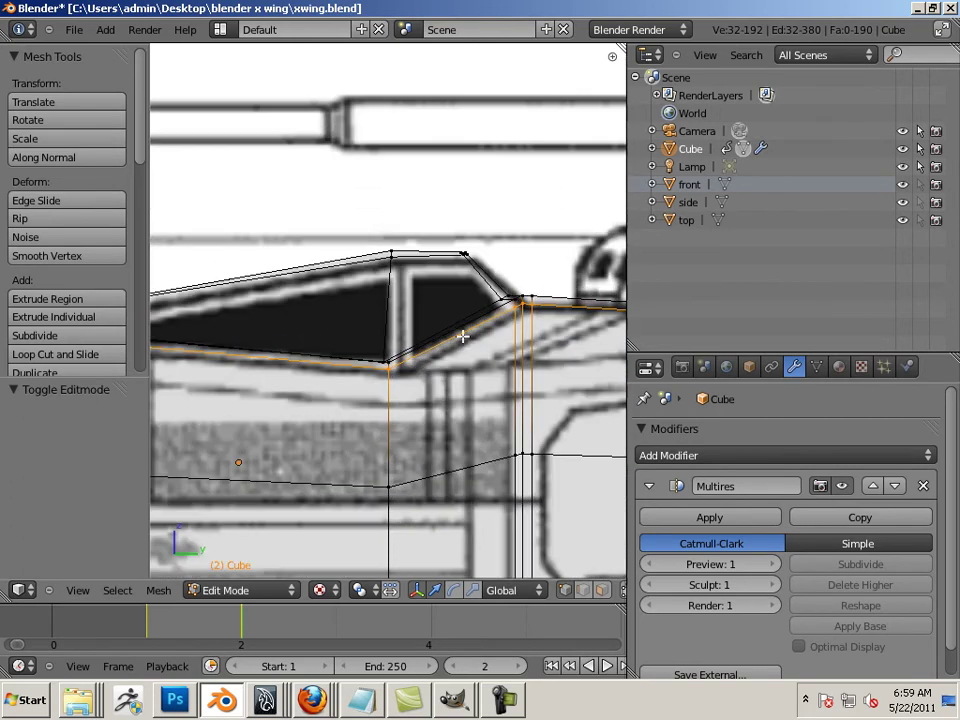
pyautogui.rightClick(522, 301)
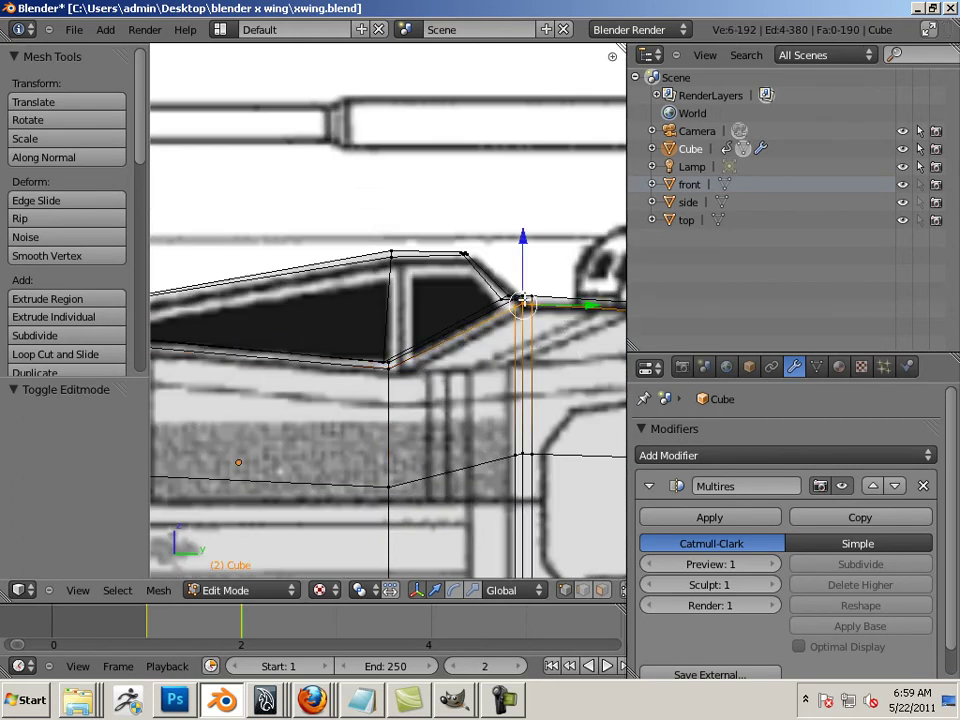
pyautogui.moveTo(523, 250); pyautogui.dragTo(523, 254)
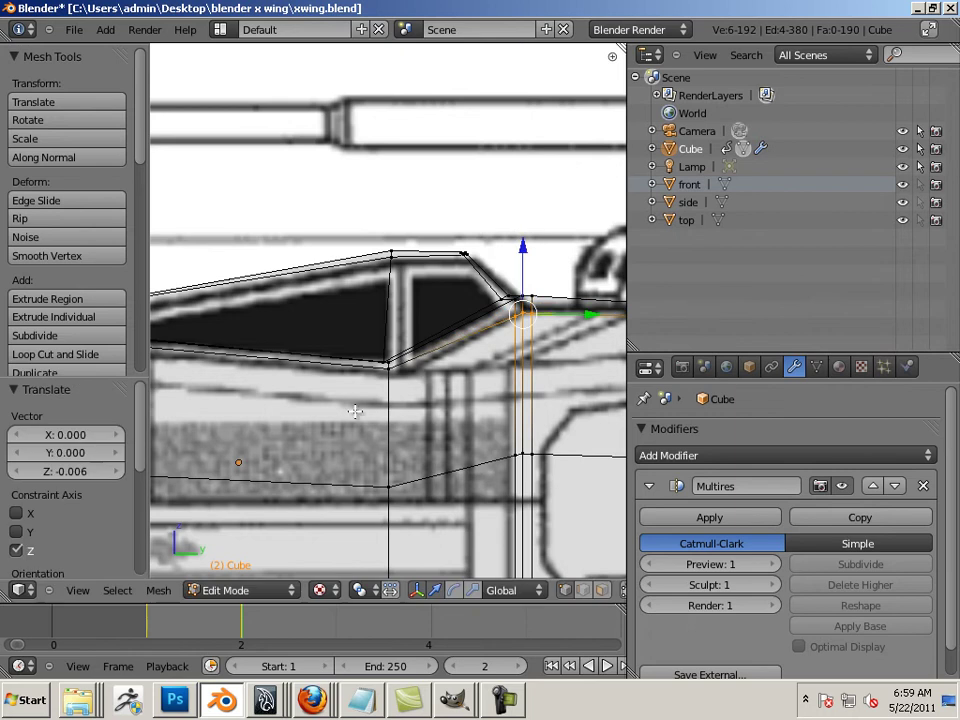
# Box-select the vertices just below the canopy's lowest side corner and lower them by about 0.004 along Z
pyautogui.rightClick(398, 380)
pyautogui.moveTo(403, 385); pyautogui.dragTo(377, 359)
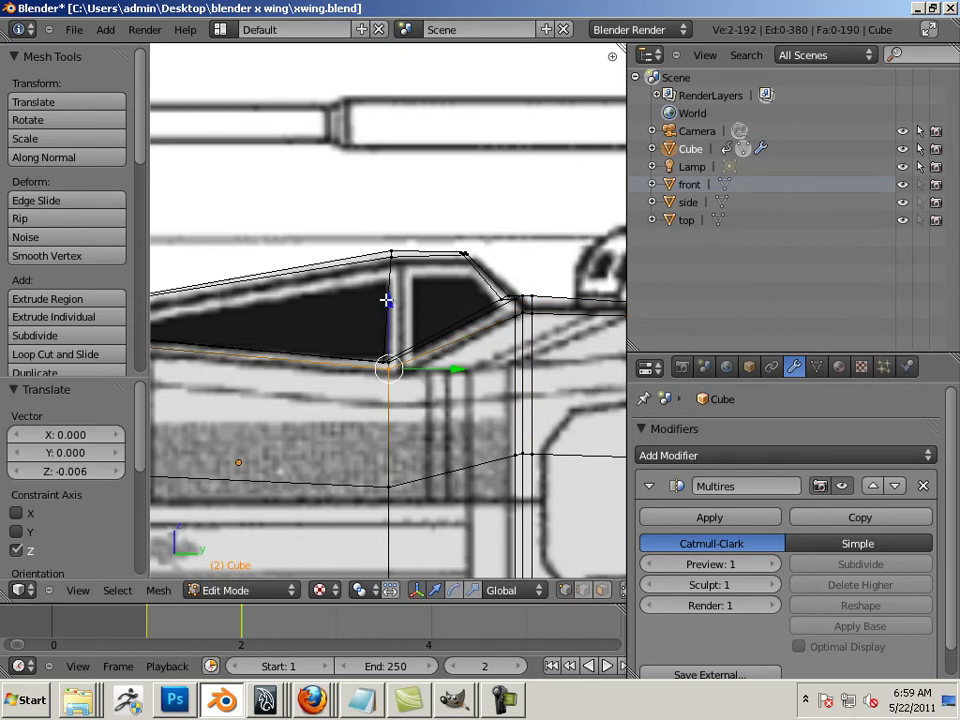
pyautogui.moveTo(390, 295); pyautogui.dragTo(388, 303)
# Box-select the side-edge vertices below the canopy's front end and lower them by about 0.006 along Z
pyautogui.keyDown('shift'); pyautogui.moveTo(325, 442); pyautogui.dragTo(532, 440, button='middle'); pyautogui.keyUp('shift')
pyautogui.keyDown('shift'); pyautogui.moveTo(244, 419); pyautogui.dragTo(368, 410, button='middle'); pyautogui.keyUp('shift')
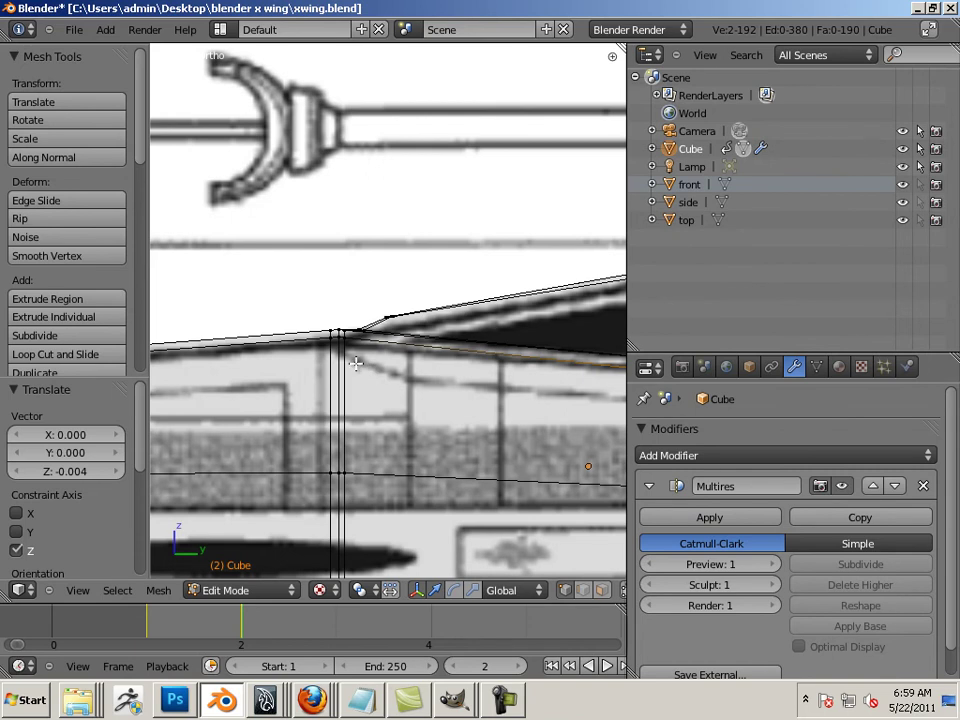
pyautogui.rightClick(355, 363)
pyautogui.press('b')
pyautogui.moveTo(353, 355); pyautogui.dragTo(337, 289)
pyautogui.moveTo(347, 383); pyautogui.dragTo(341, 311)
# Select the fuselage's top vertices just behind the canopy and lower them onto the blueprint's upper outline
pyautogui.keyDown('shift'); pyautogui.moveTo(418, 391); pyautogui.dragTo(214, 405, button='middle'); pyautogui.keyUp('shift')
pyautogui.moveTo(354, 408)
pyautogui.keyDown('ctrl'); pyautogui.mouseDown(button='middle')
pyautogui.moveTo(379, 392)
pyautogui.moveTo(283, 424)
pyautogui.moveTo(416, 414)
pyautogui.moveTo(361, 416)
pyautogui.mouseUp(button='middle'); pyautogui.keyUp('ctrl')
pyautogui.scroll(4, 361, 416)
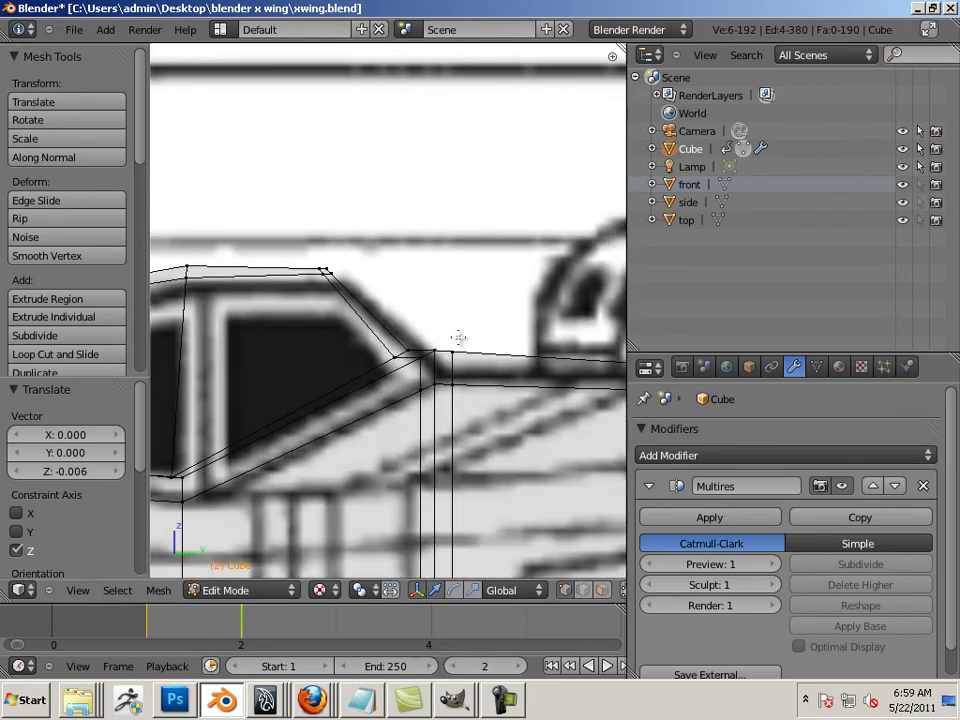
pyautogui.rightClick(438, 345)
pyautogui.moveTo(425, 359); pyautogui.dragTo(423, 361)
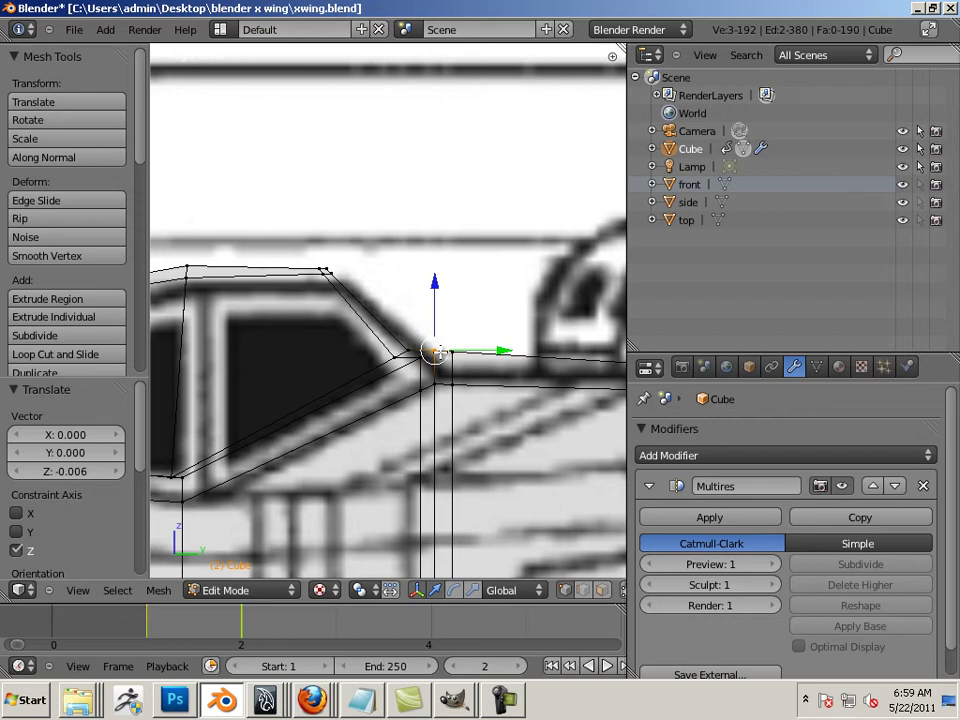
pyautogui.rightClick(480, 331)
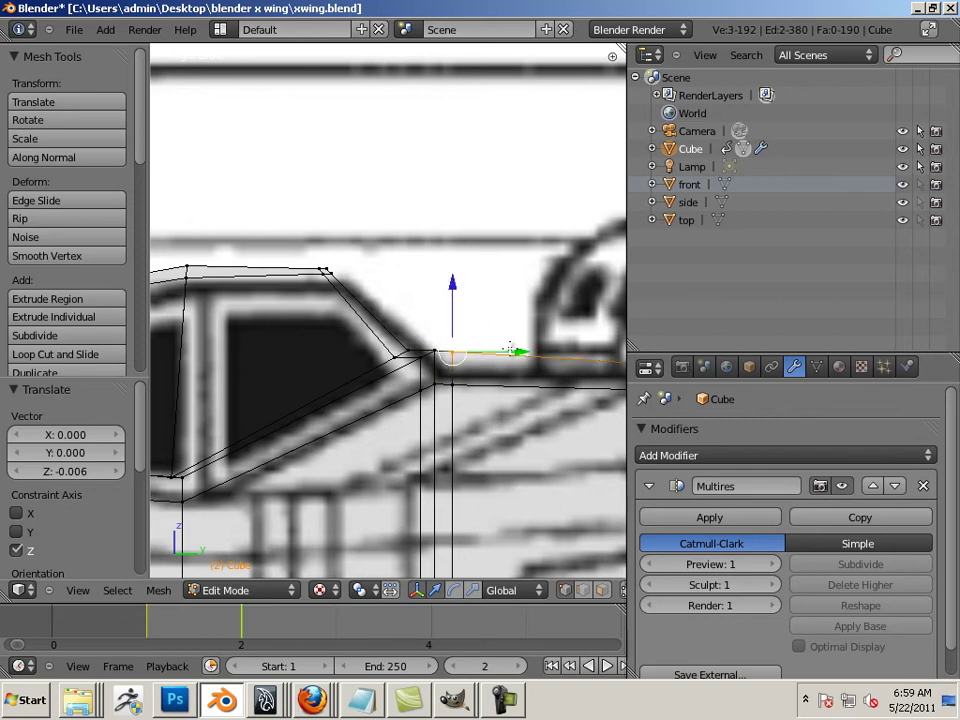
pyautogui.rightClick(419, 338)
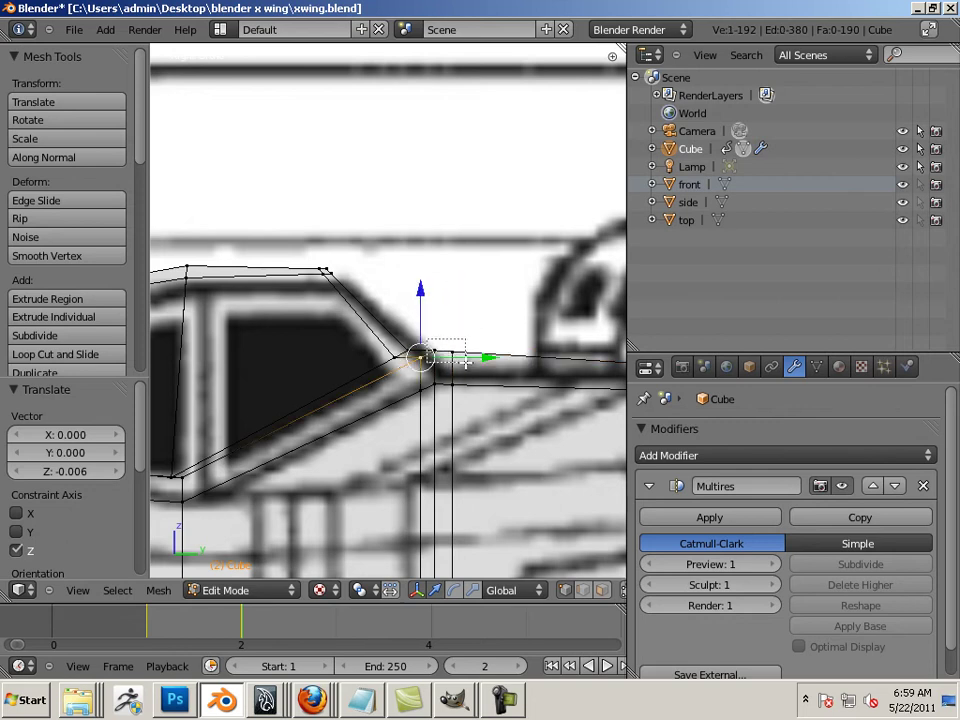
pyautogui.keyDown('ctrl'); pyautogui.rightClick(466, 363); pyautogui.keyUp('ctrl')
pyautogui.moveTo(446, 284); pyautogui.dragTo(480, 375)
# Select the two side vertices at the canopy's rear corner and move them about -0.002 along Y
pyautogui.rightClick(424, 354)
pyautogui.keyDown('shift'); pyautogui.rightClick(421, 362); pyautogui.keyUp('shift')
pyautogui.keyDown('ctrl'); pyautogui.moveTo(452, 429); pyautogui.dragTo(497, 425, button='middle'); pyautogui.keyUp('ctrl')
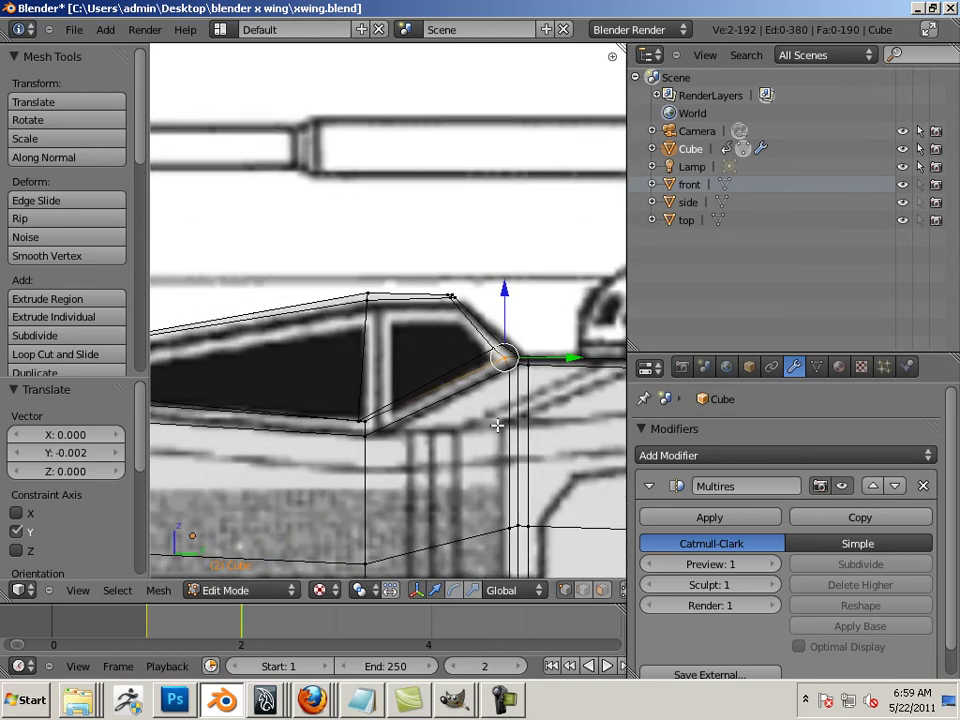
# Return to solid shading and inspect the adjusted canopy edges from several angles, with and without the Multires smoothing
pyautogui.scroll(-5, 497, 426)
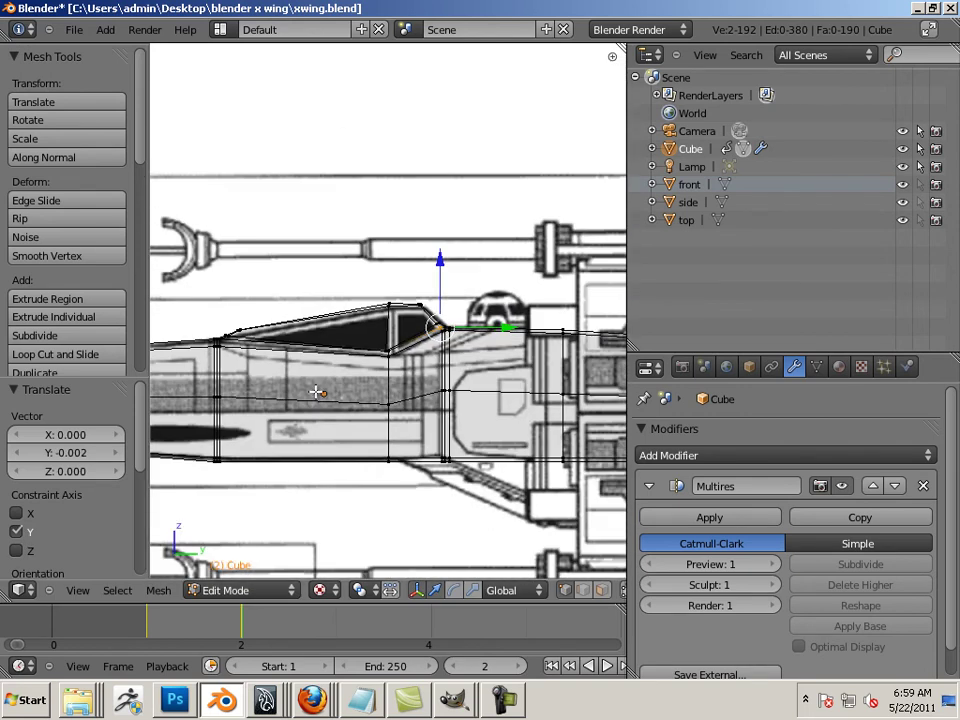
pyautogui.moveTo(316, 392); pyautogui.dragTo(524, 443, button='middle')
pyautogui.moveTo(426, 437); pyautogui.dragTo(412, 457, button='middle')
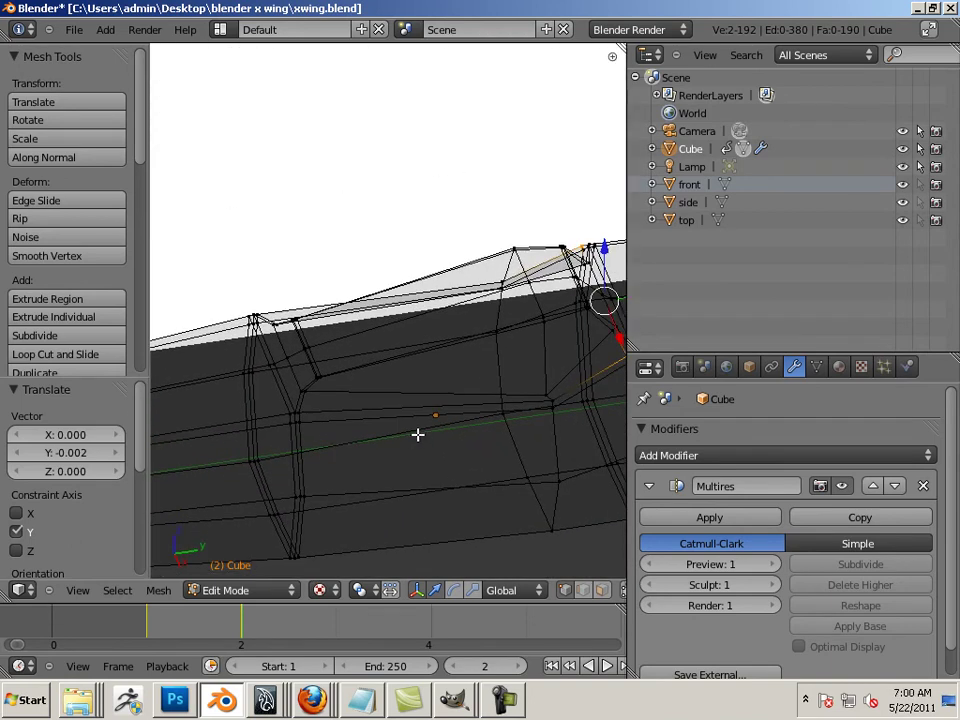
pyautogui.scroll(-4, 418, 434)
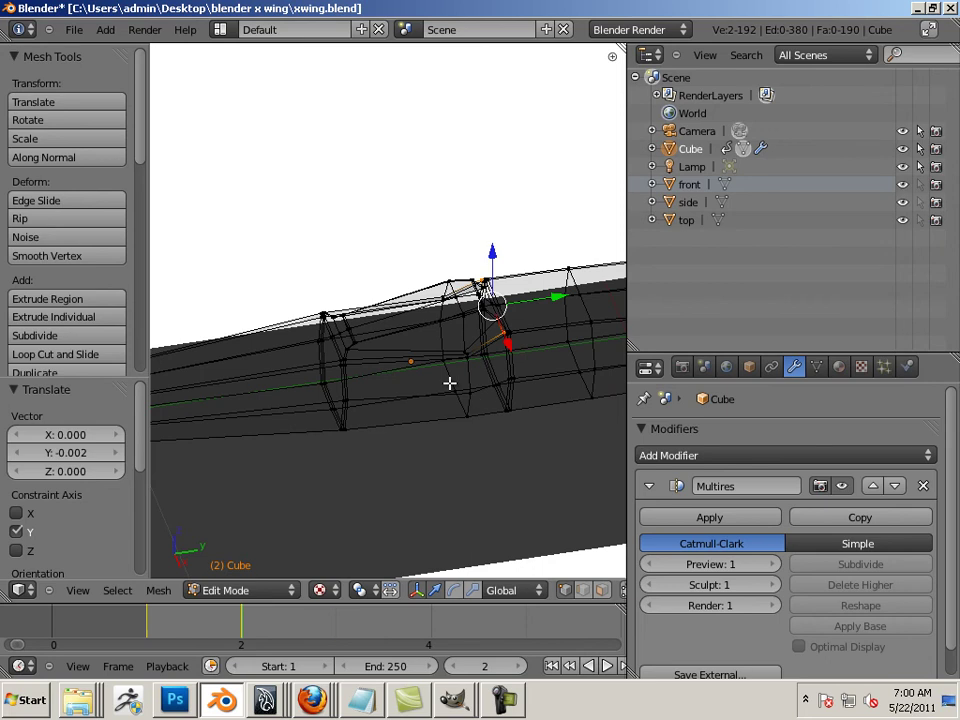
pyautogui.press('z')
pyautogui.press('Left')
pyautogui.moveTo(449, 383); pyautogui.dragTo(604, 336, button='middle')
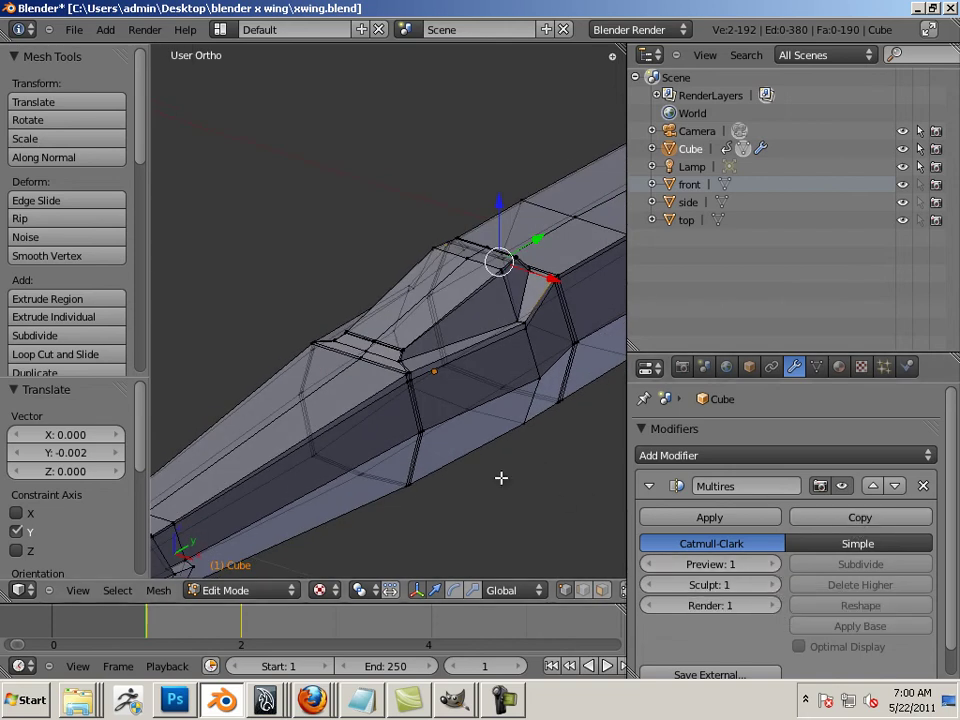
pyautogui.press('Tab')
pyautogui.moveTo(527, 488); pyautogui.dragTo(435, 511, button='middle')
pyautogui.press('Tab')
pyautogui.press('Tab')
pyautogui.press('Tab')
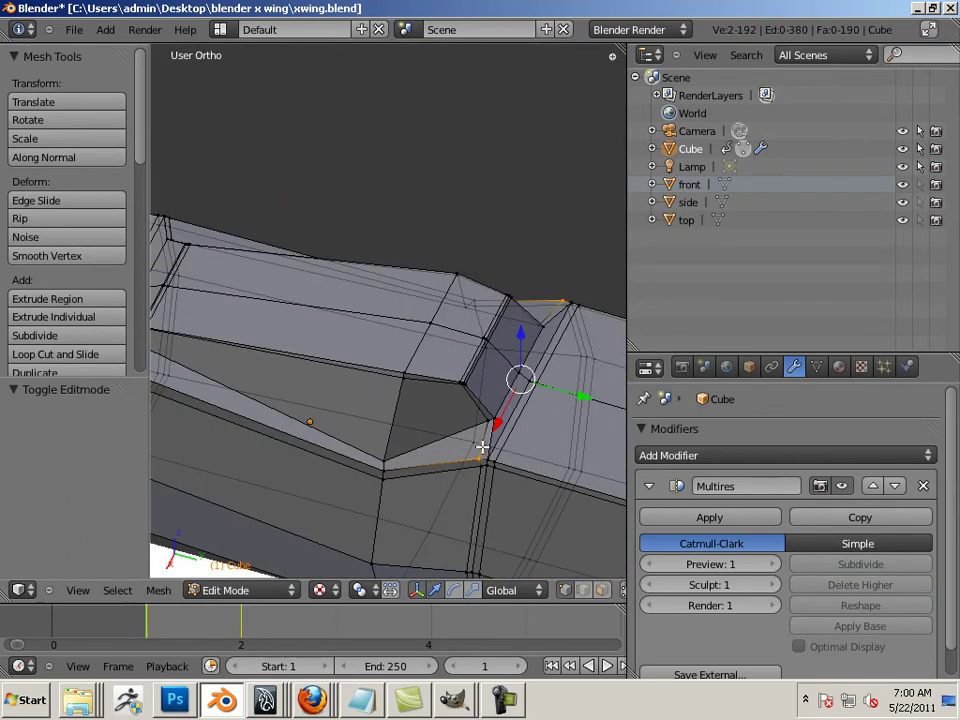
# In Edit Mode, add a loop cut around the canopy's base, slide it against the canopy's lower edge, and check it in Object Mode
pyautogui.hotkey('ctrl', 'r')
pyautogui.click(489, 436)
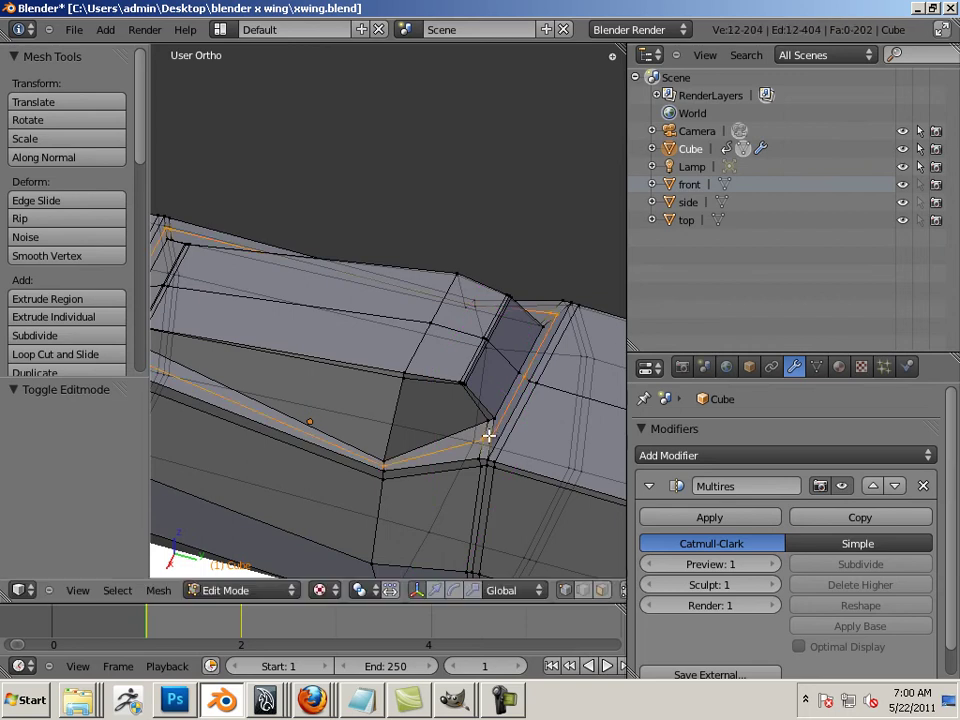
pyautogui.click(472, 413)
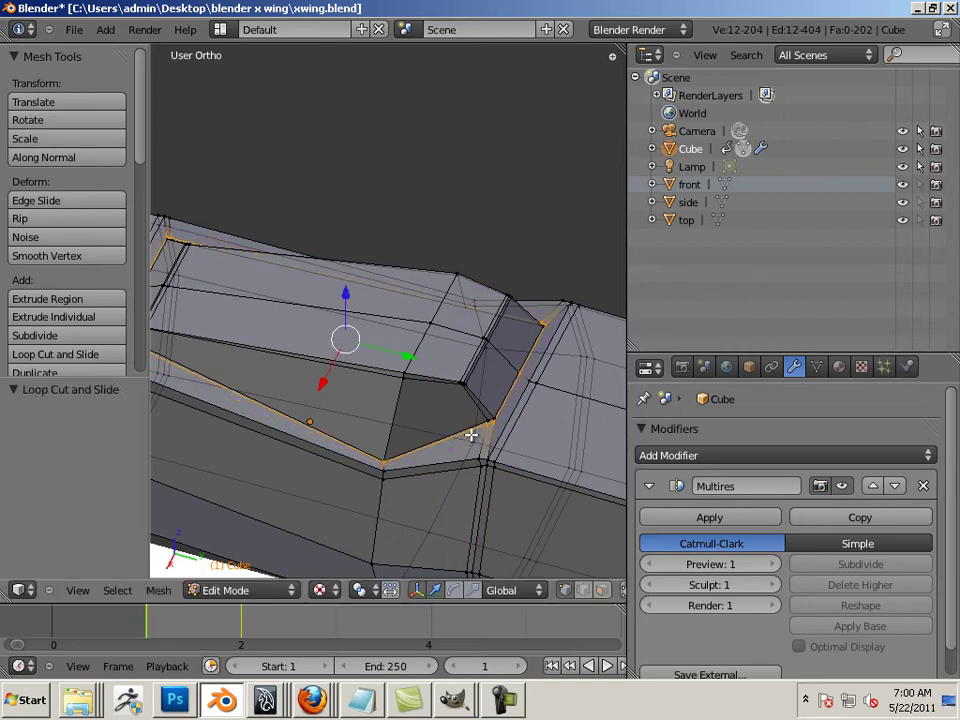
pyautogui.press('Tab')
pyautogui.moveTo(480, 450); pyautogui.dragTo(510, 411, button='middle')
pyautogui.scroll(-3, 418, 396)
# Back in Edit Mode, add a loop cut around the canopy's side windows and slide it down close above their lower edge
pyautogui.press('Tab')
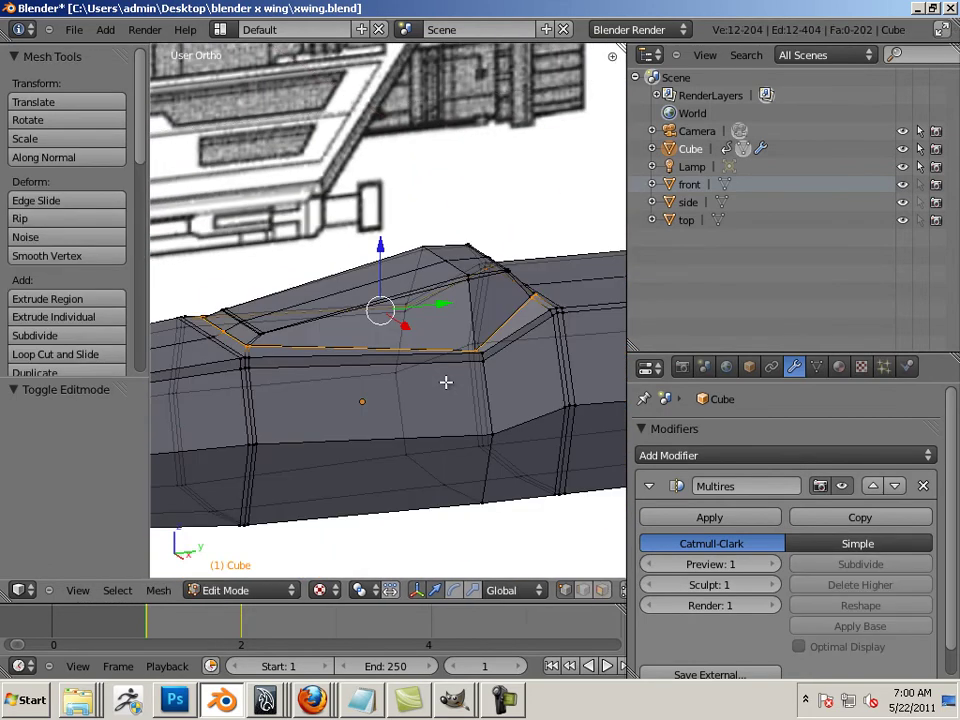
pyautogui.scroll(5, 405, 441)
pyautogui.moveTo(403, 474); pyautogui.dragTo(570, 381, button='middle')
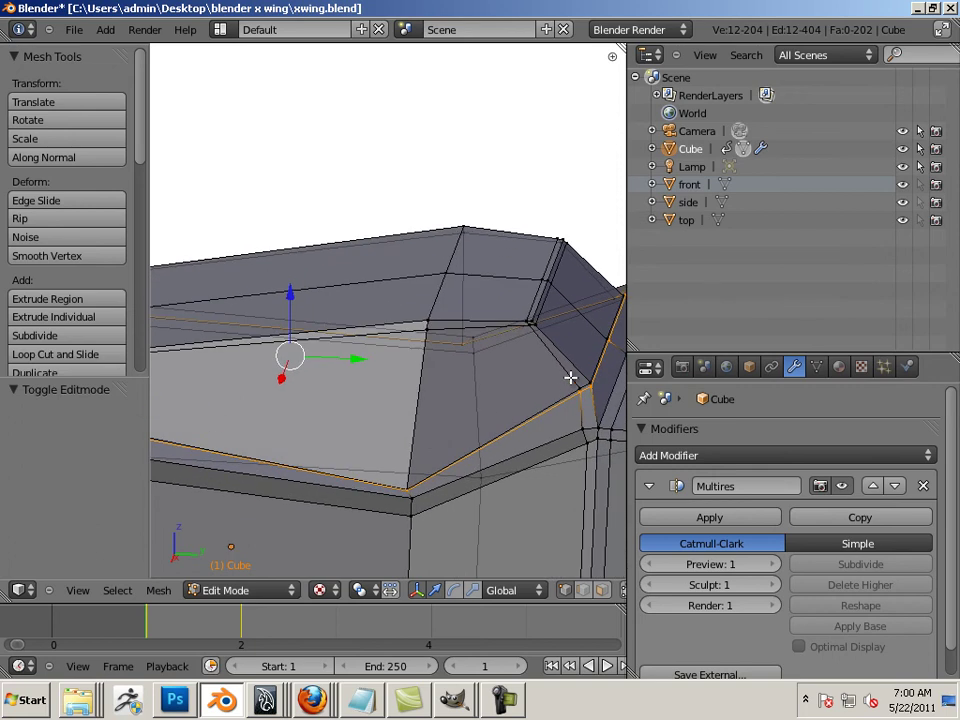
pyautogui.hotkey('ctrl', 'r')
pyautogui.click(568, 381)
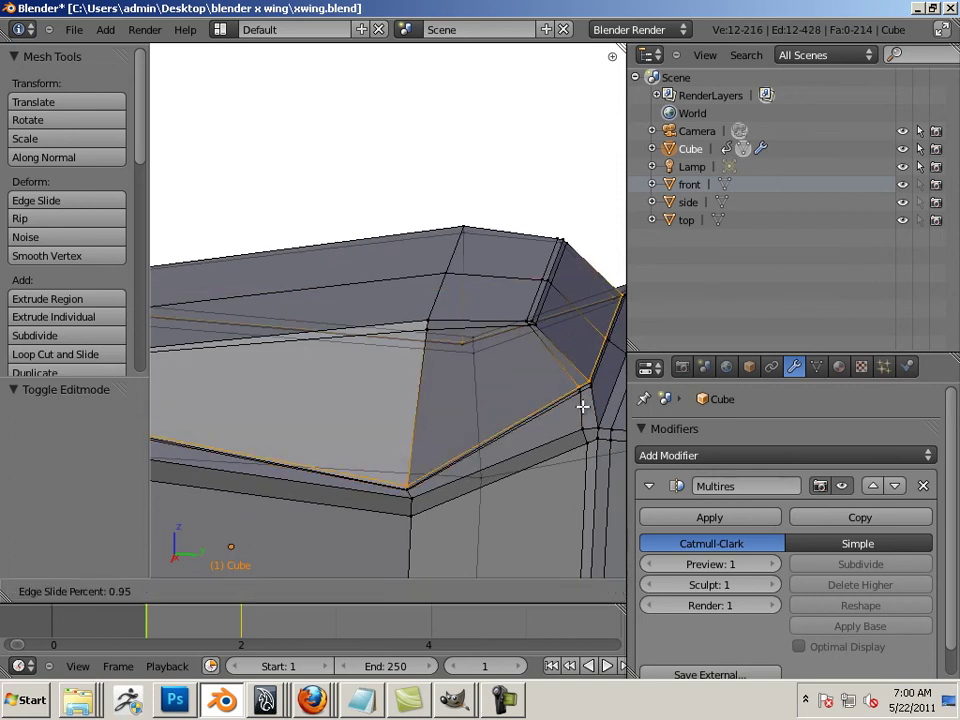
pyautogui.click(522, 432)
pyautogui.moveTo(522, 432); pyautogui.dragTo(419, 431, button='middle')
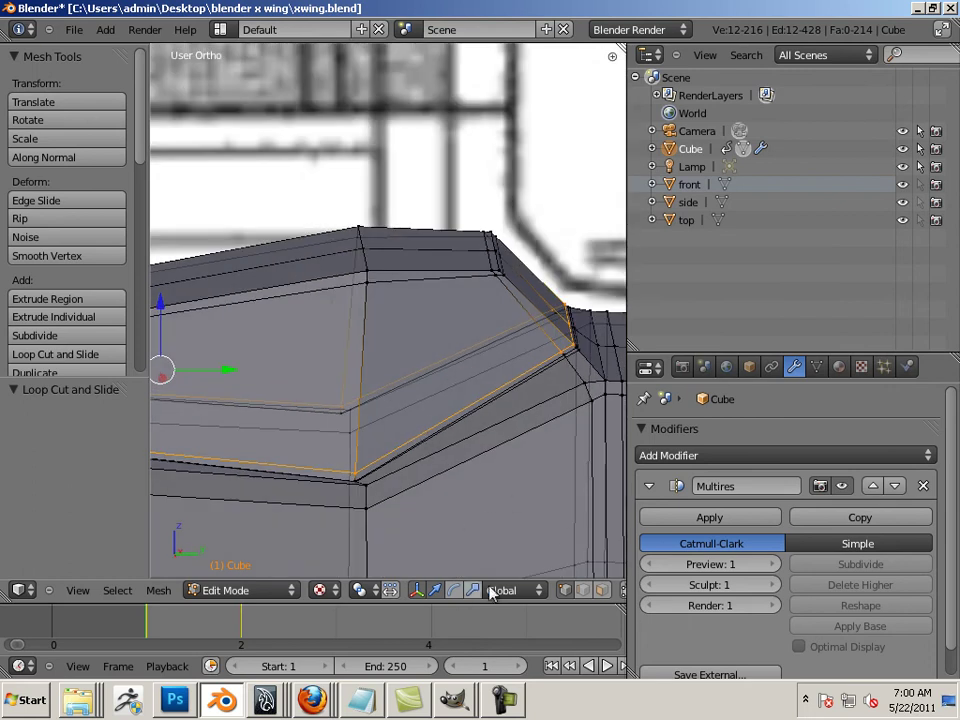
# Clear the selection, switch to face selection and select the canopy's rear side window face
pyautogui.press('a')
pyautogui.moveTo(450, 445); pyautogui.dragTo(428, 332, button='middle')
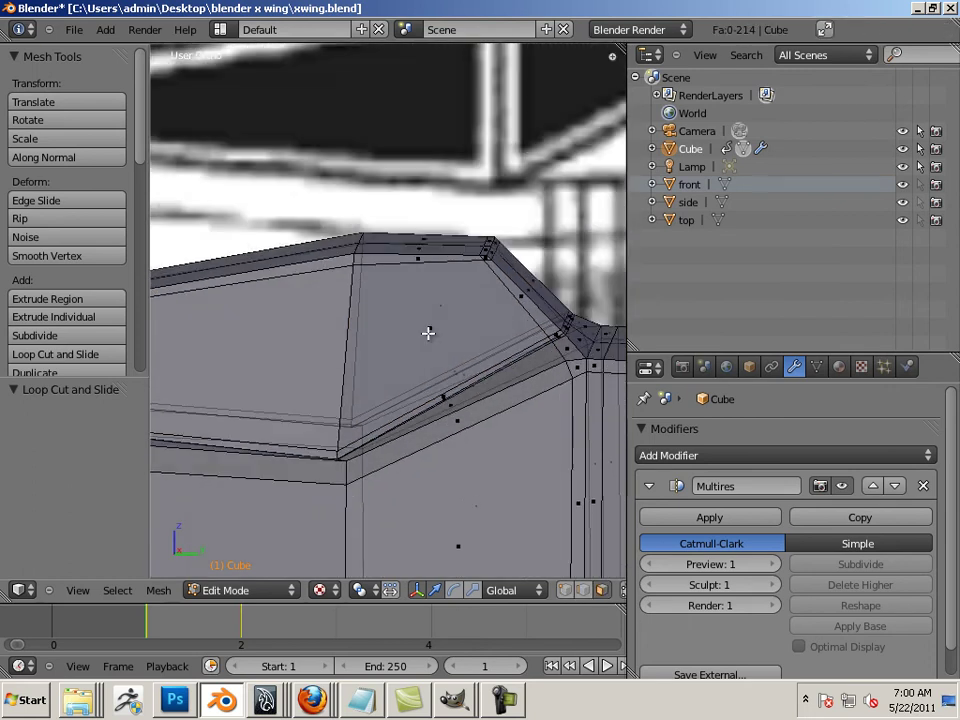
pyautogui.rightClick(396, 386)
pyautogui.moveTo(396, 386); pyautogui.dragTo(398, 385, button='middle')
pyautogui.press('KP_5')
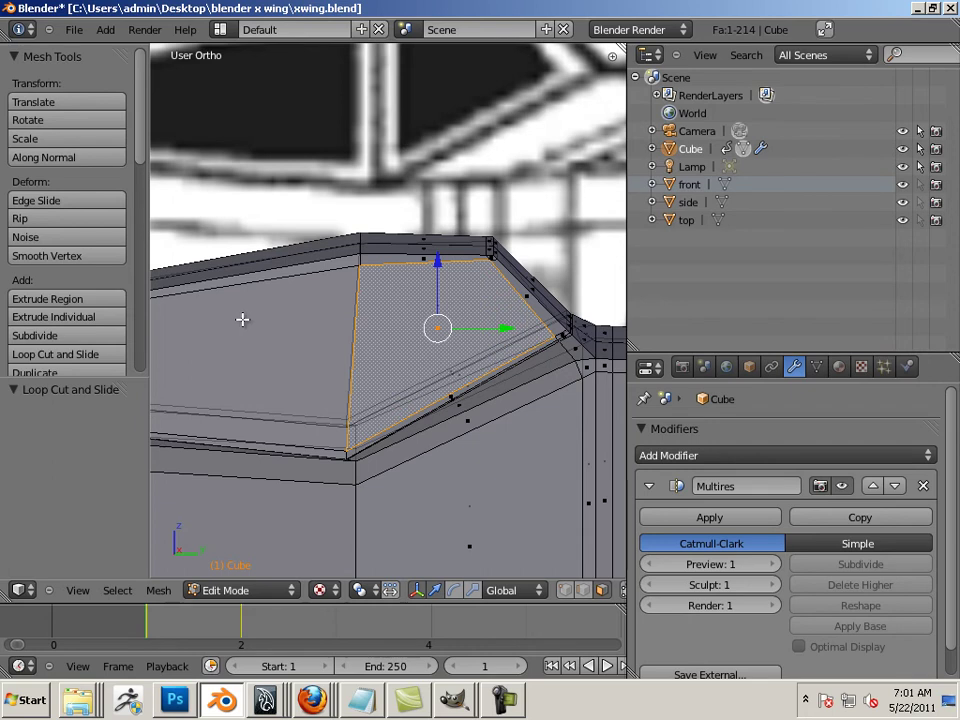
# Add a vertical loop cut through the canopy's rear window section and slide it close behind the edge dividing the side windows
pyautogui.hotkey('ctrl', 'r')
pyautogui.click(375, 261)
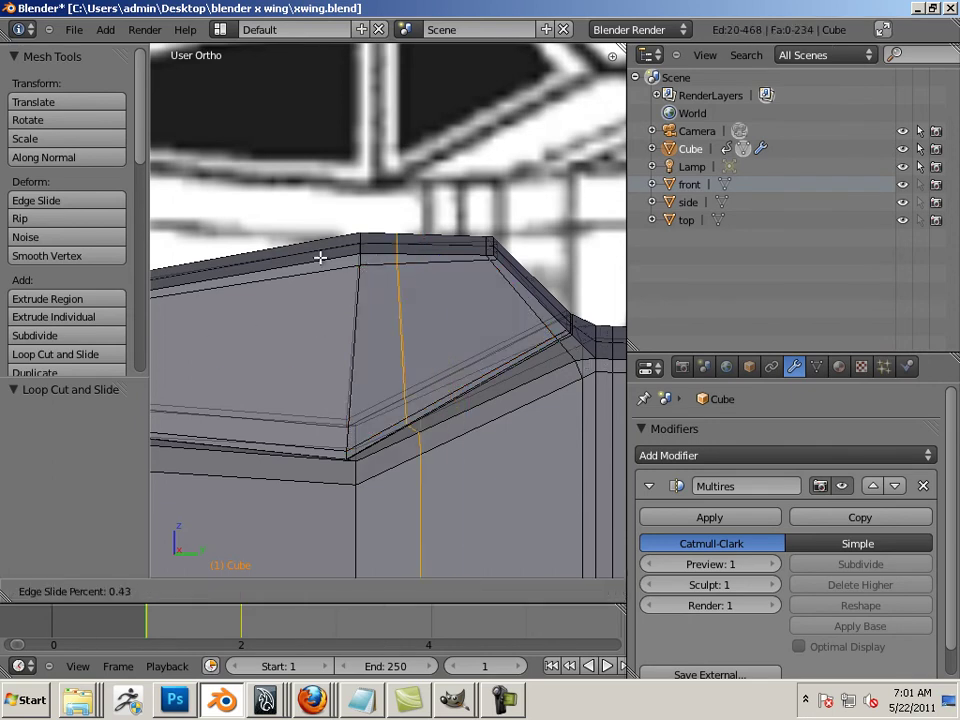
pyautogui.click(268, 257)
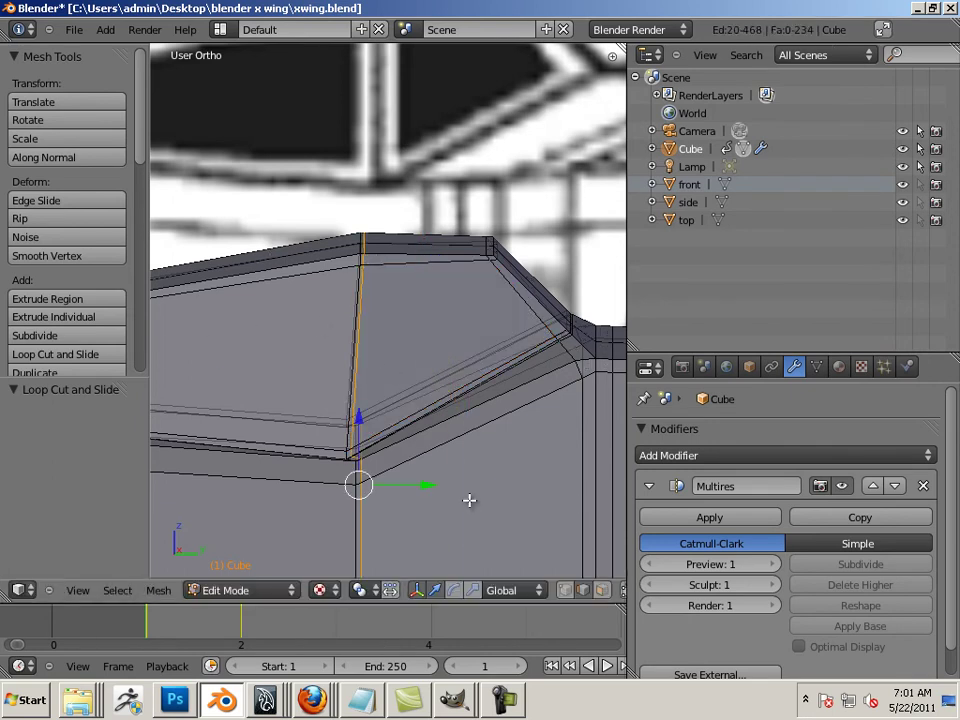
# Using face selection, pick the canopy's rear side window face, extrude it in place and shrink it along Y and to 0.855 along Z
pyautogui.click(603, 590)
pyautogui.rightClick(410, 339)
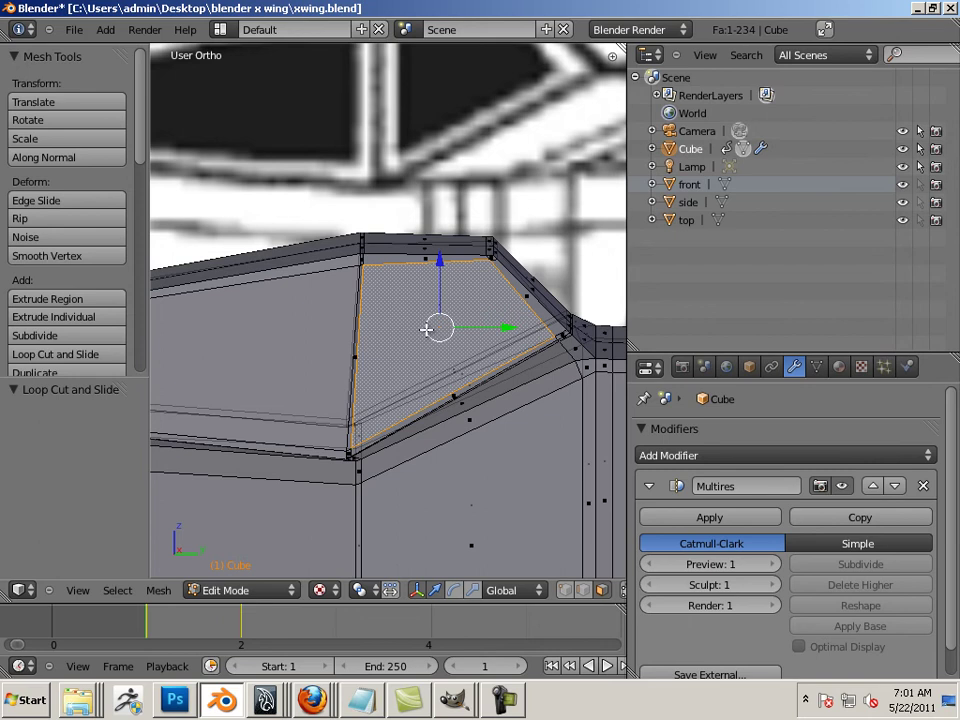
pyautogui.moveTo(446, 417)
pyautogui.mouseDown(button='middle')
pyautogui.moveTo(437, 377)
pyautogui.moveTo(444, 405)
pyautogui.moveTo(435, 398)
pyautogui.mouseUp(button='middle')
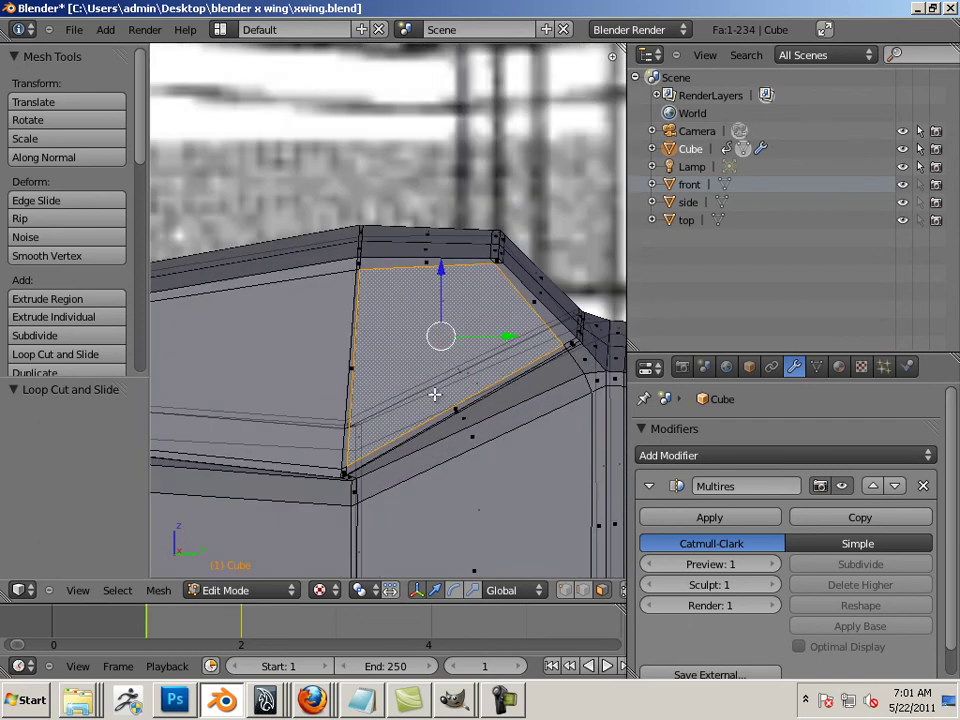
pyautogui.press('e')
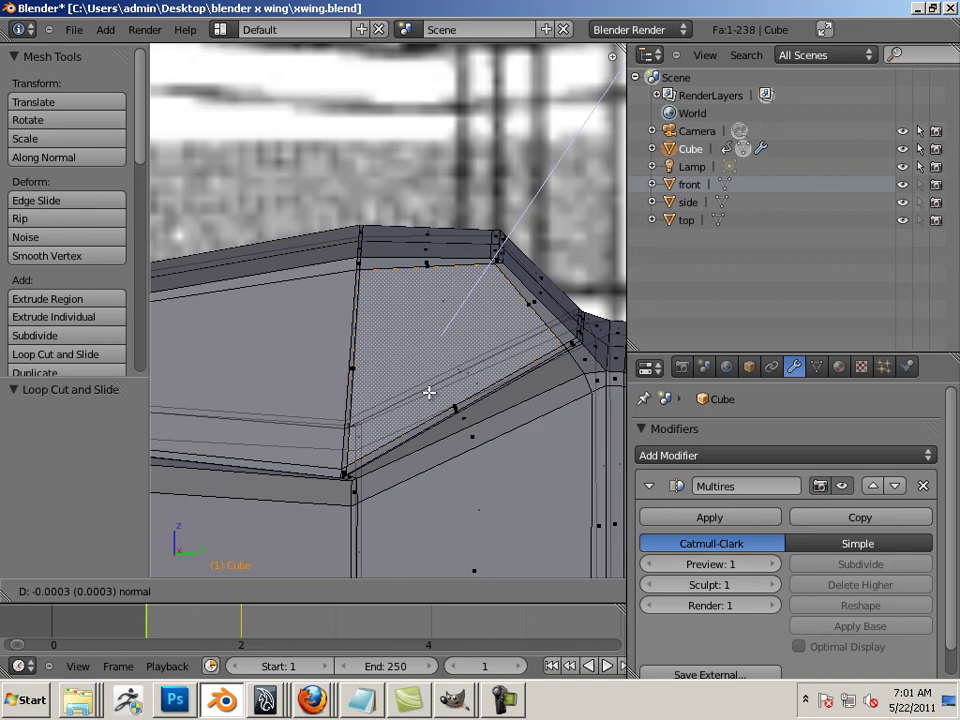
pyautogui.rightClick(436, 388)
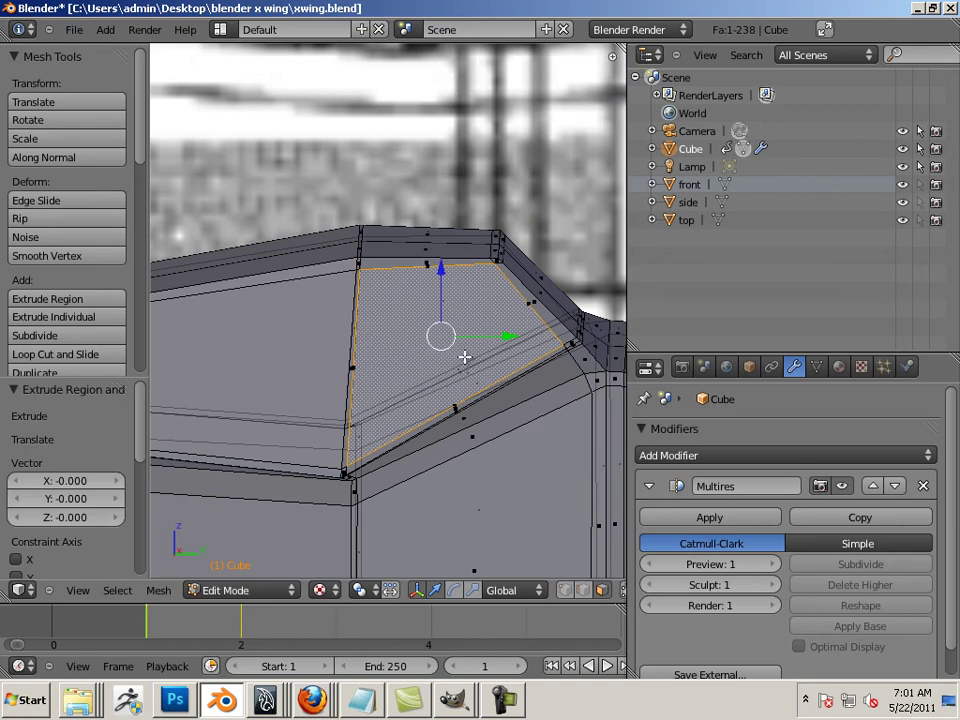
pyautogui.moveTo(511, 337); pyautogui.dragTo(504, 335)
pyautogui.moveTo(442, 271); pyautogui.dragTo(440, 284)
# Rotate the inset rear side window face 3.367° around the Y axis to match the canopy's slope
pyautogui.moveTo(286, 421); pyautogui.dragTo(276, 499, button='middle')
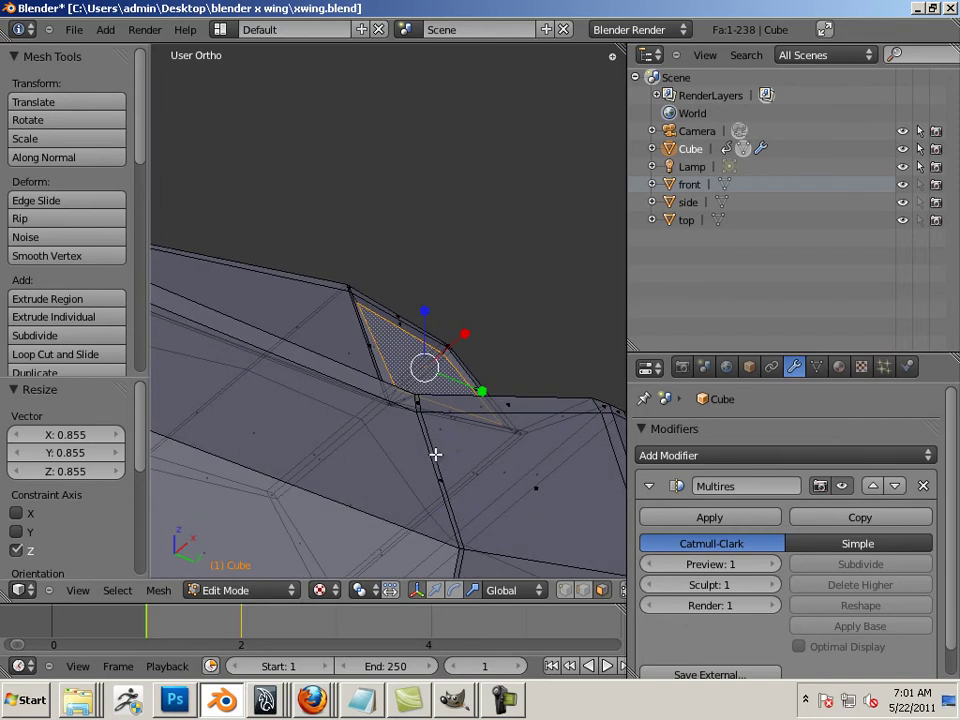
pyautogui.hotkey('ctrl', 'alt', 'r')
pyautogui.moveTo(449, 390); pyautogui.dragTo(453, 387)
# Extrude the front side window face in place and scale it down to about 0.9 along Z and 0.969 along Y
pyautogui.moveTo(299, 231); pyautogui.dragTo(453, 442, button='middle')
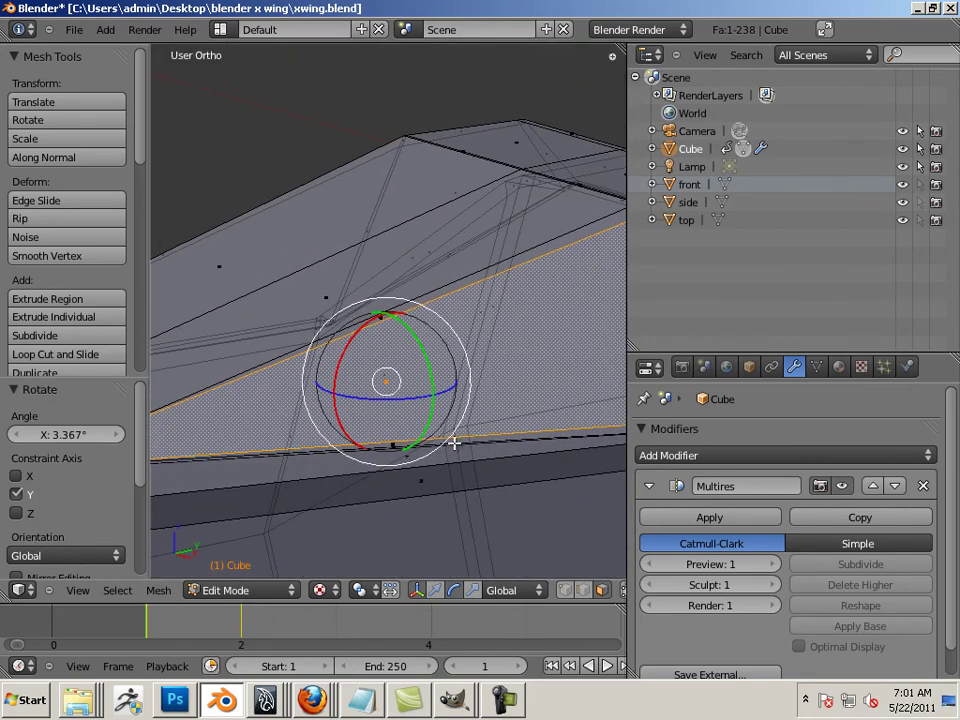
pyautogui.press('e')
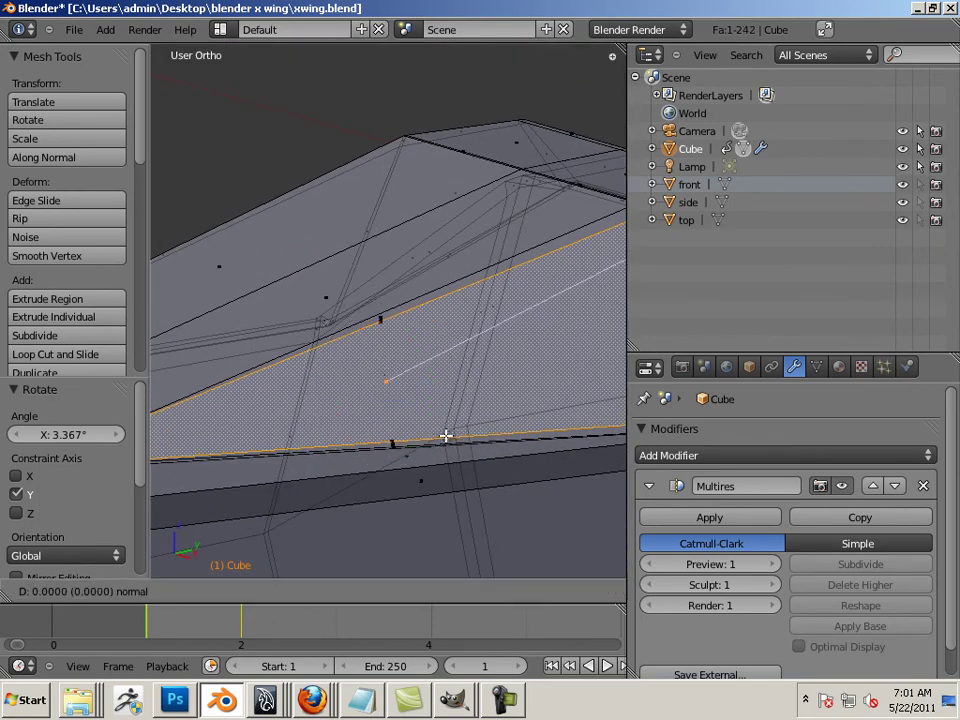
pyautogui.rightClick(446, 437)
pyautogui.moveTo(446, 431)
pyautogui.mouseDown(button='middle')
pyautogui.moveTo(467, 456)
pyautogui.moveTo(447, 453)
pyautogui.mouseUp(button='middle')
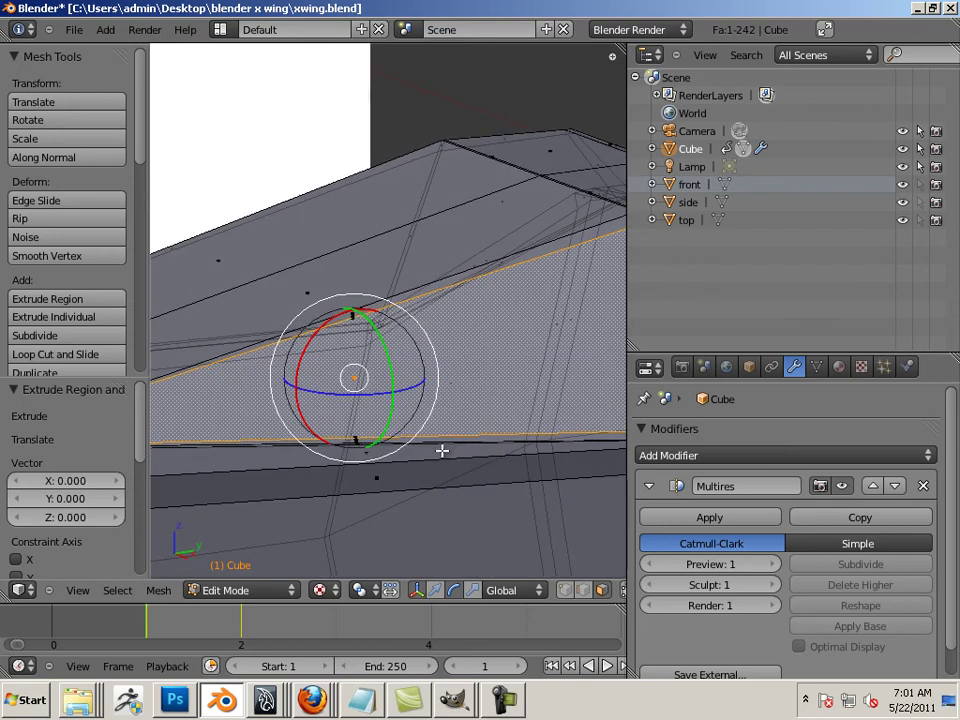
pyautogui.hotkey('ctrl', 'alt', 's')
pyautogui.press('s')
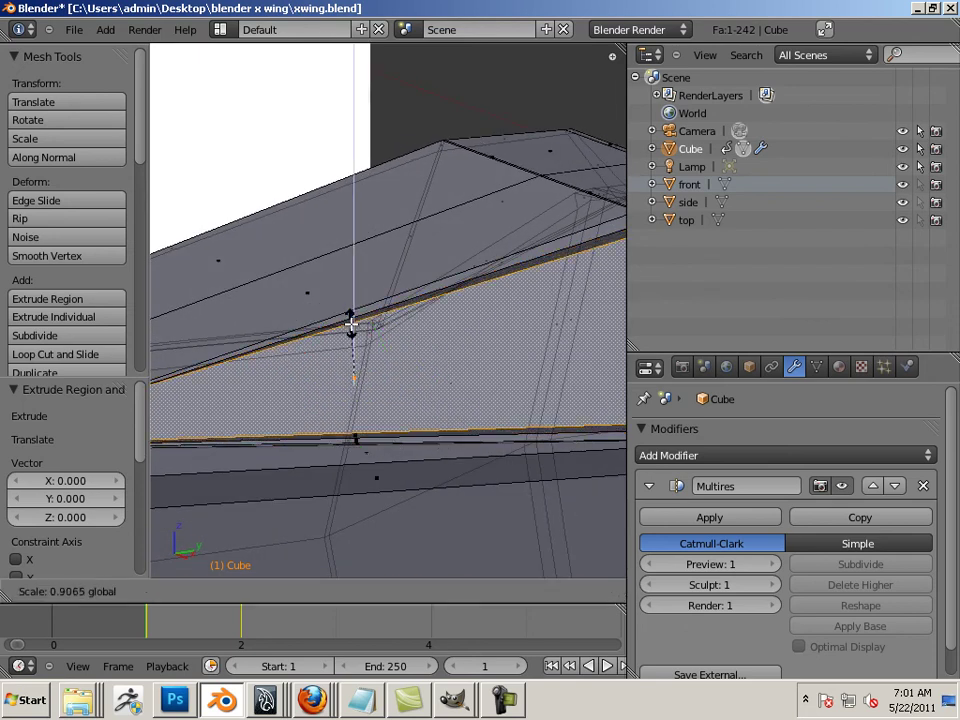
pyautogui.click(353, 325)
pyautogui.moveTo(478, 364); pyautogui.dragTo(364, 365, button='middle')
pyautogui.press('s')
pyautogui.press('y')
pyautogui.click(357, 397)
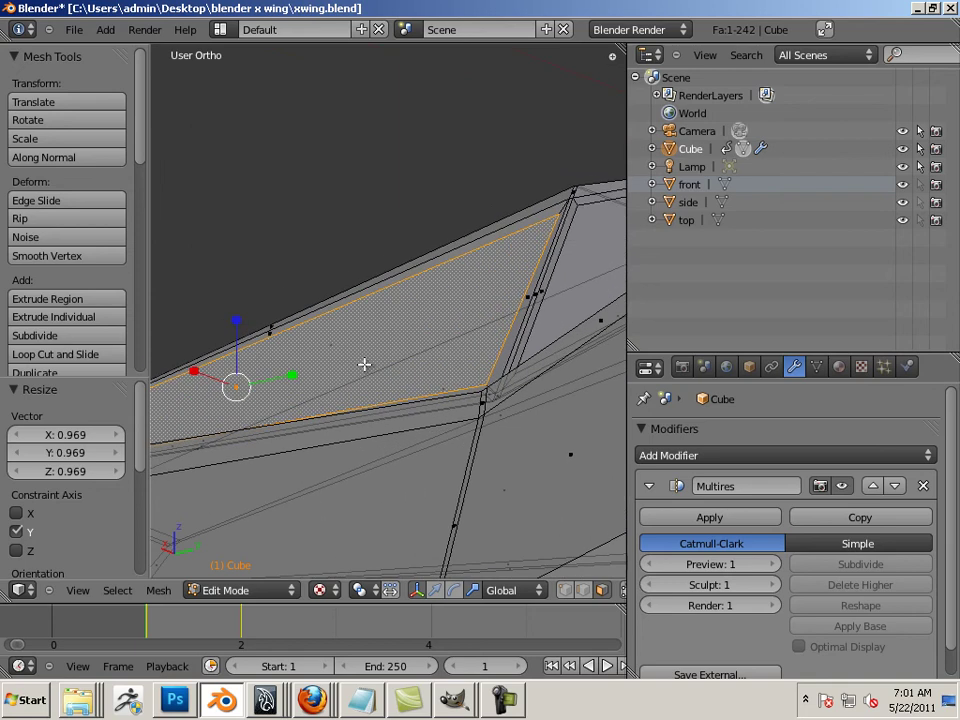
# Rotate the inset front side window face 3.26° around the Y axis
pyautogui.hotkey('ctrl', 'alt', 'r')
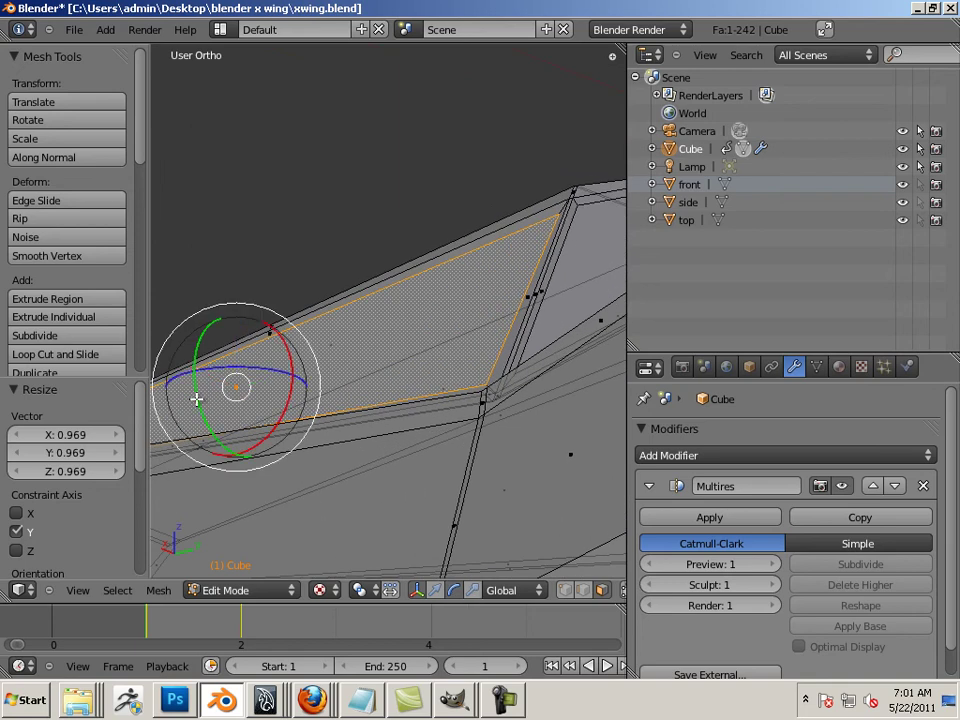
pyautogui.moveTo(197, 399); pyautogui.dragTo(199, 400)
pyautogui.moveTo(307, 414); pyautogui.dragTo(489, 467, button='middle')
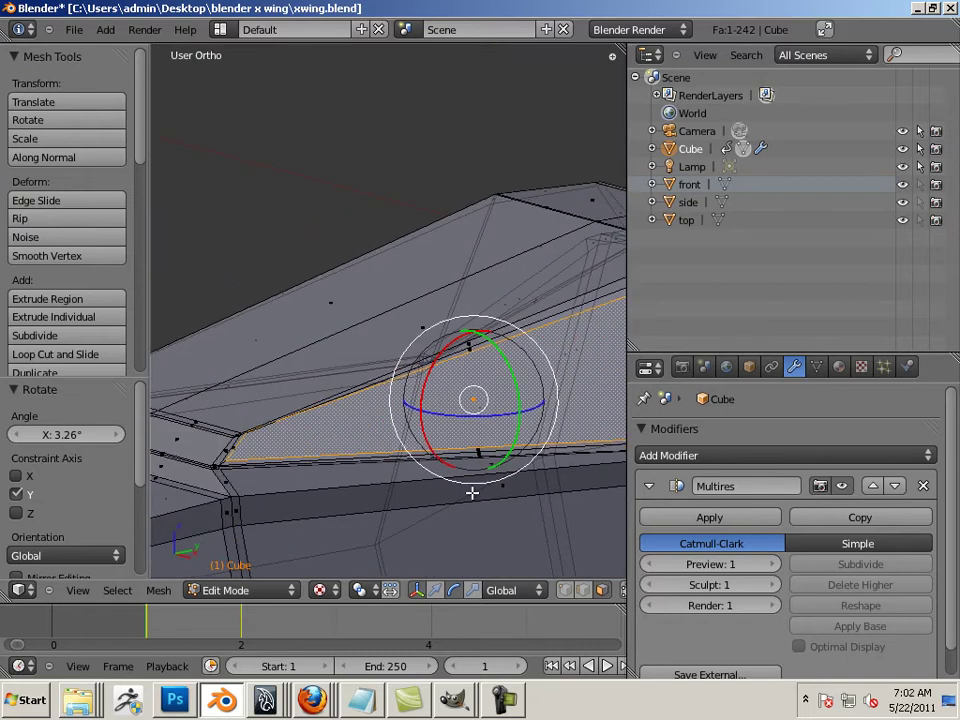
# Look at the canopy from the side in Object Mode at frame 2 and examine the wireframe around the front window's tip
pyautogui.press('KP_3')
pyautogui.moveTo(255, 418); pyautogui.dragTo(424, 364, button='middle')
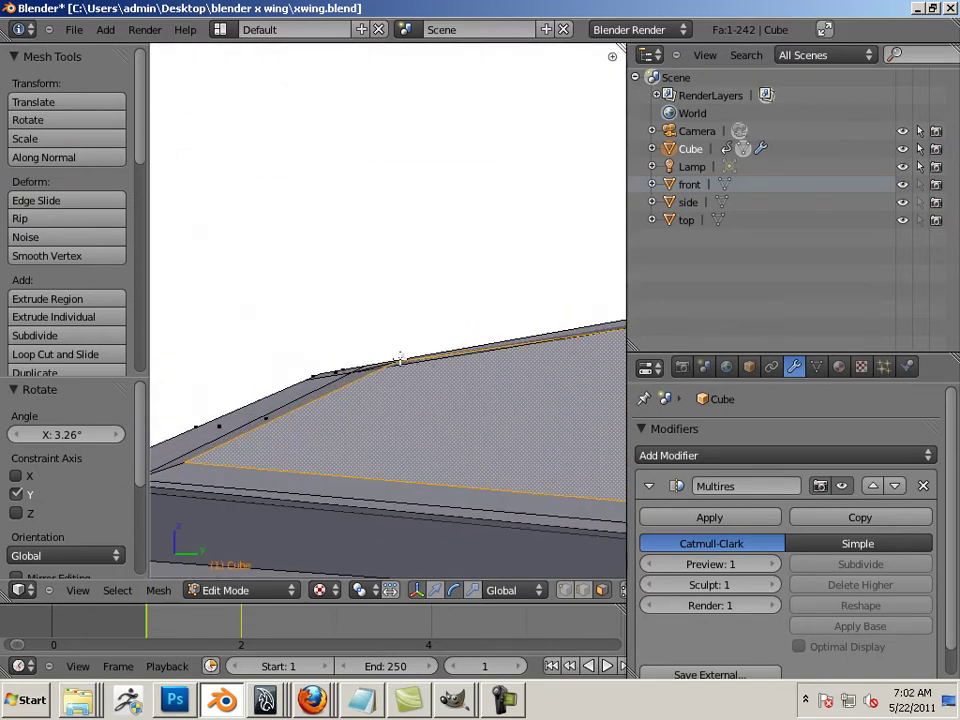
pyautogui.rightClick(398, 358)
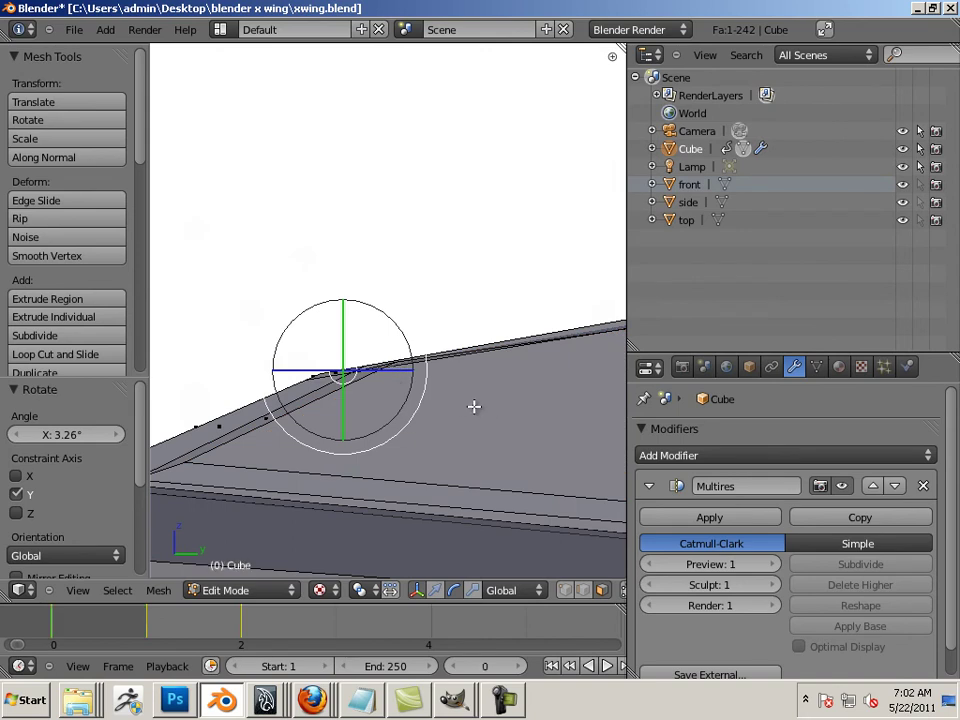
pyautogui.press('Tab')
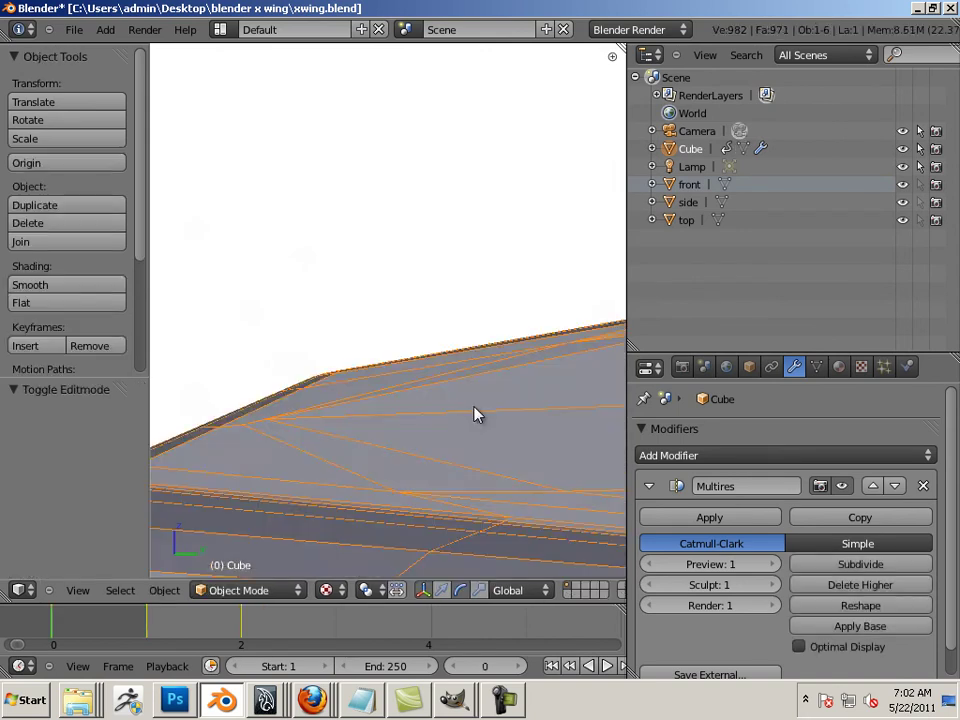
pyautogui.press('Right')
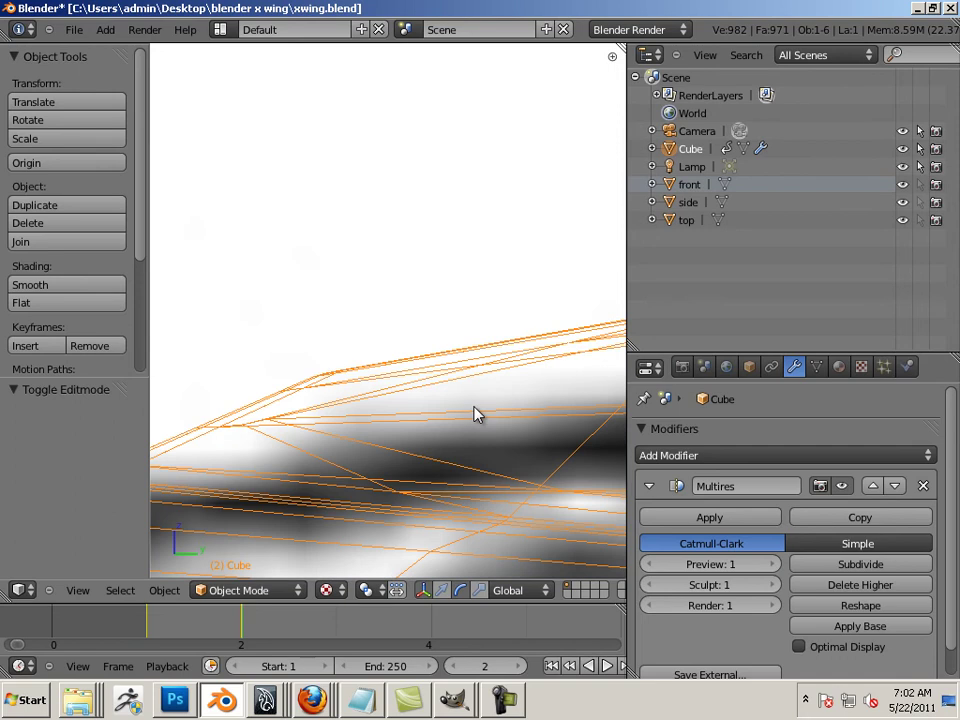
pyautogui.moveTo(323, 332); pyautogui.dragTo(563, 512, button='middle')
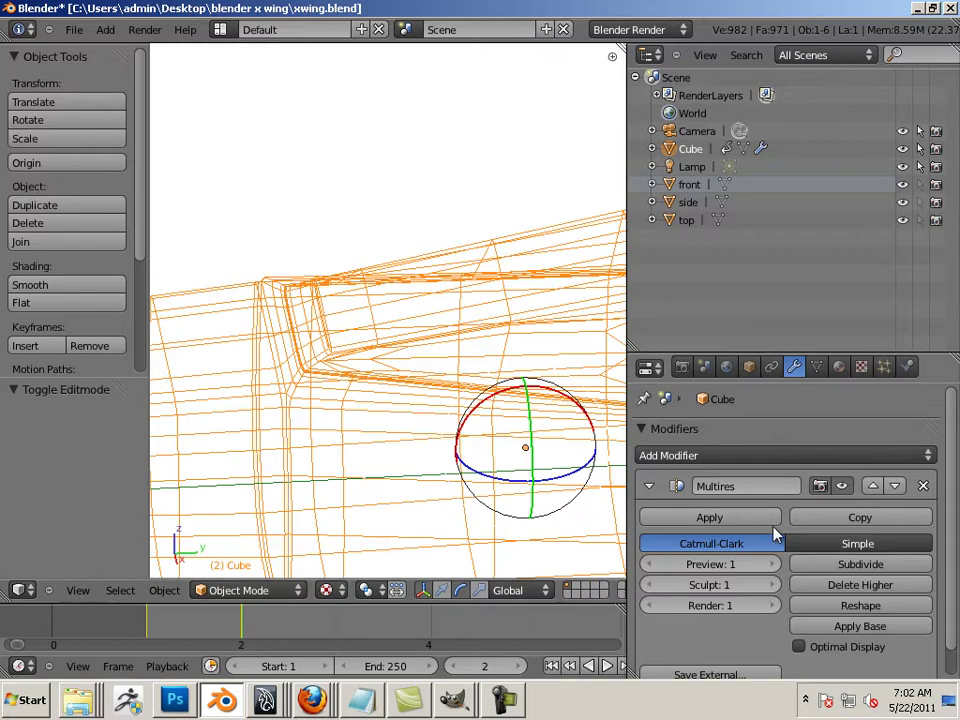
# Remove the Multires modifier from the cube and rotate the object by -2.435°
pyautogui.click(922, 486)
pyautogui.press('r')
pyautogui.click(523, 426)
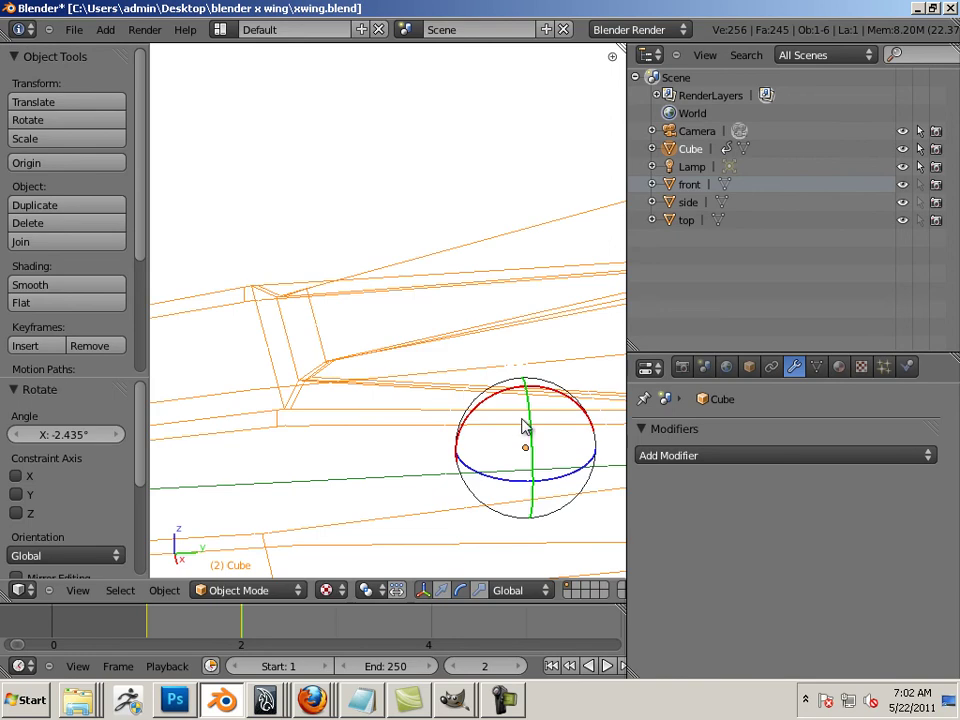
# In Edit Mode, switch to vertex selection, select a vertex at the front window's upper front corner and hide the transform manipulator
pyautogui.scroll(-12, 513, 426)
pyautogui.moveTo(157, 322); pyautogui.dragTo(398, 403, button='middle')
pyautogui.scroll(15, 400, 412)
pyautogui.scroll(-6, 452, 439)
pyautogui.scroll(1, 411, 362)
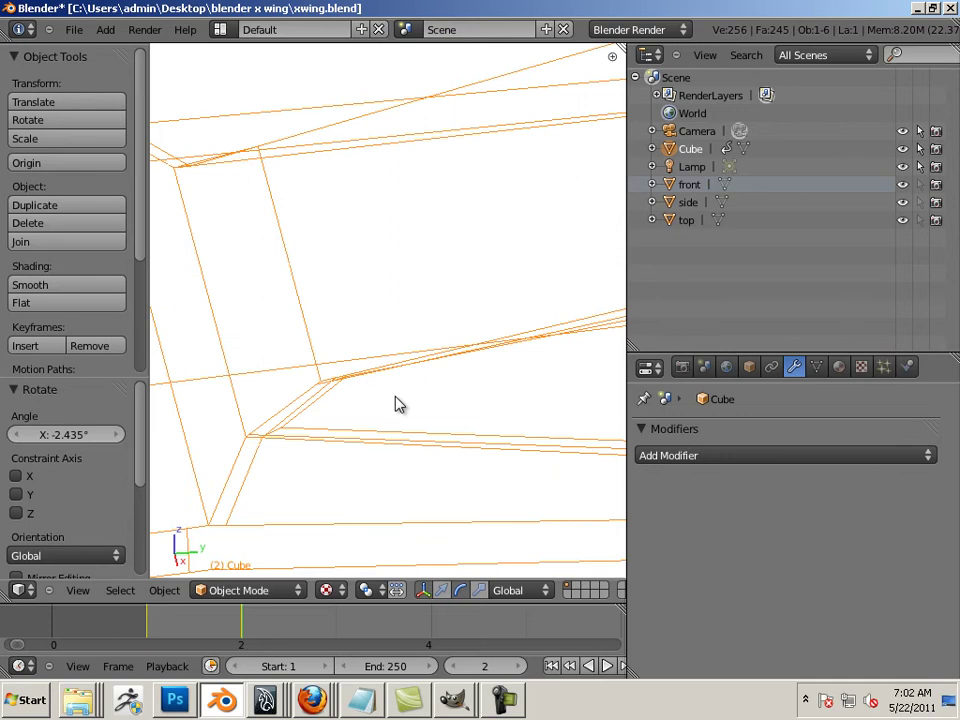
pyautogui.press('Tab')
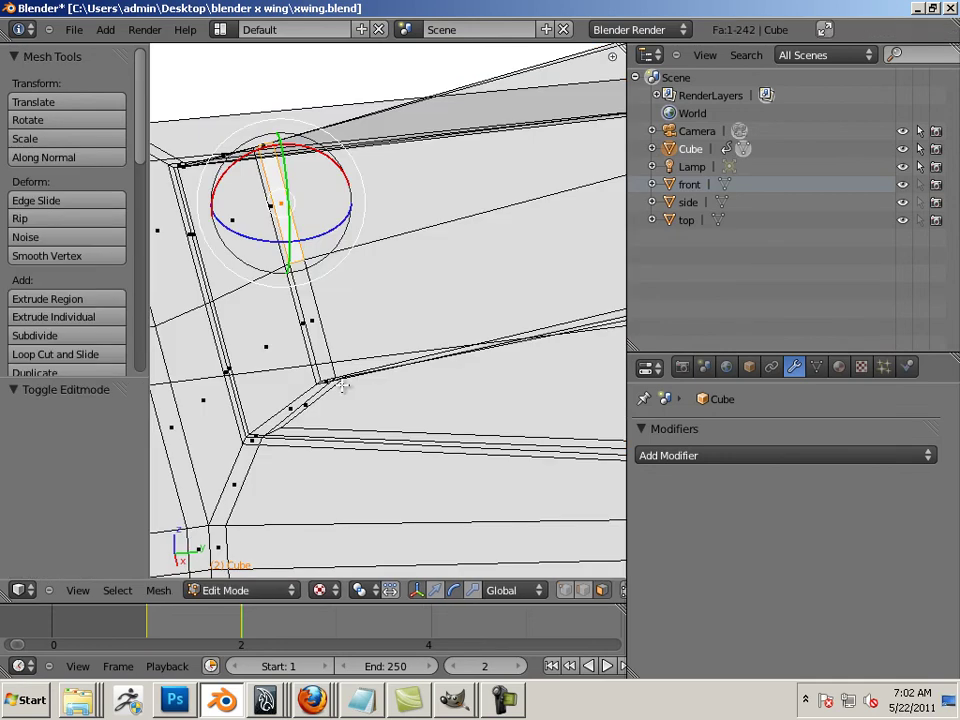
pyautogui.moveTo(345, 418); pyautogui.dragTo(376, 370, button='middle')
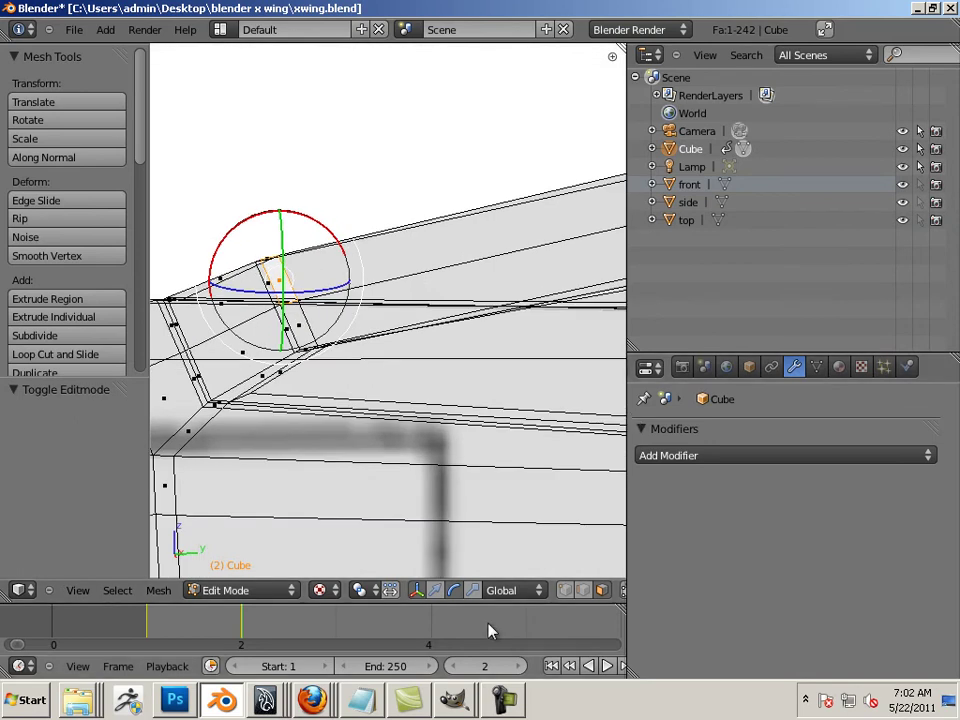
pyautogui.click(565, 590)
pyautogui.rightClick(333, 369)
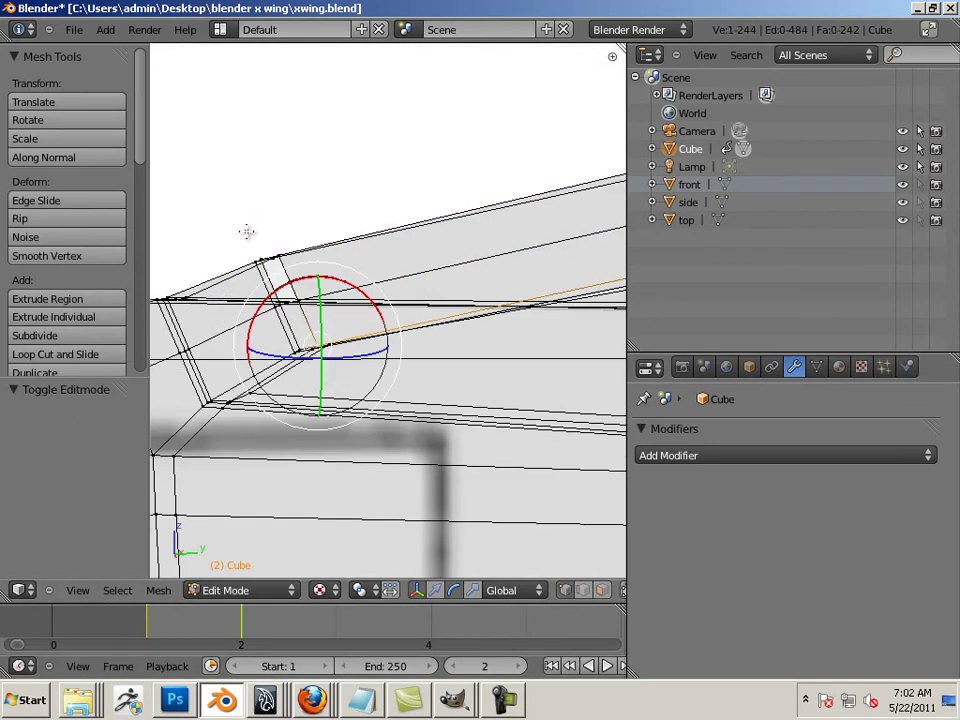
pyautogui.click(418, 591)
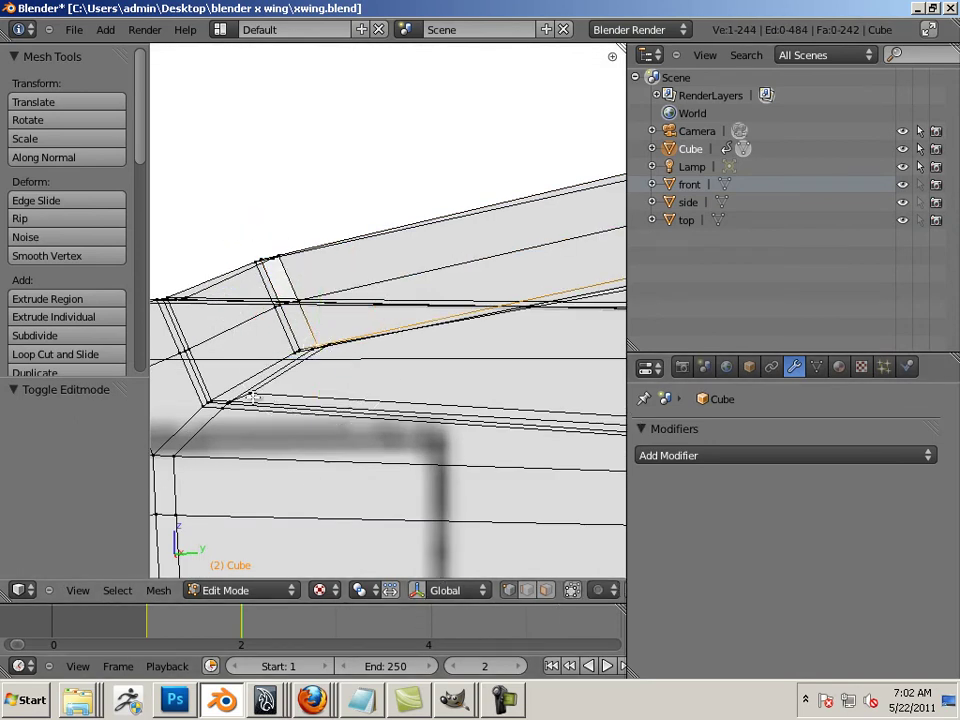
# With the manipulator shown, move the inset front window's upper front vertex -0.002 along Z and its lower front vertex 0.002 along Y
pyautogui.scroll(2, 330, 437)
pyautogui.scroll(1, 330, 437)
pyautogui.keyDown('shift'); pyautogui.moveTo(330, 437); pyautogui.dragTo(432, 451, button='middle'); pyautogui.keyUp('shift')
pyautogui.rightClick(386, 388)
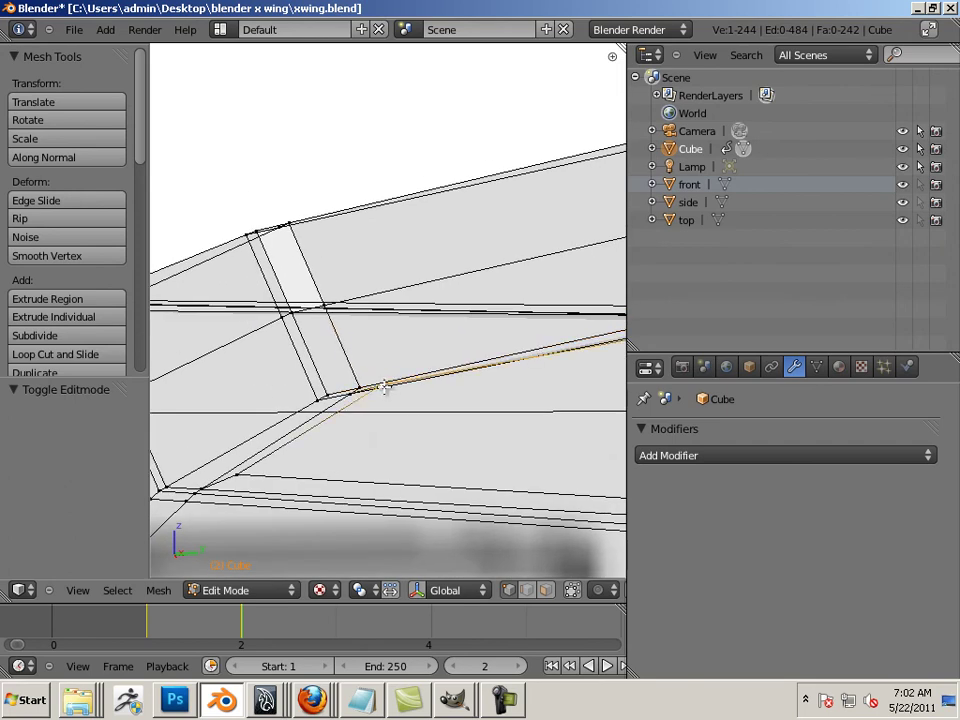
pyautogui.moveTo(280, 432); pyautogui.dragTo(188, 432, button='middle')
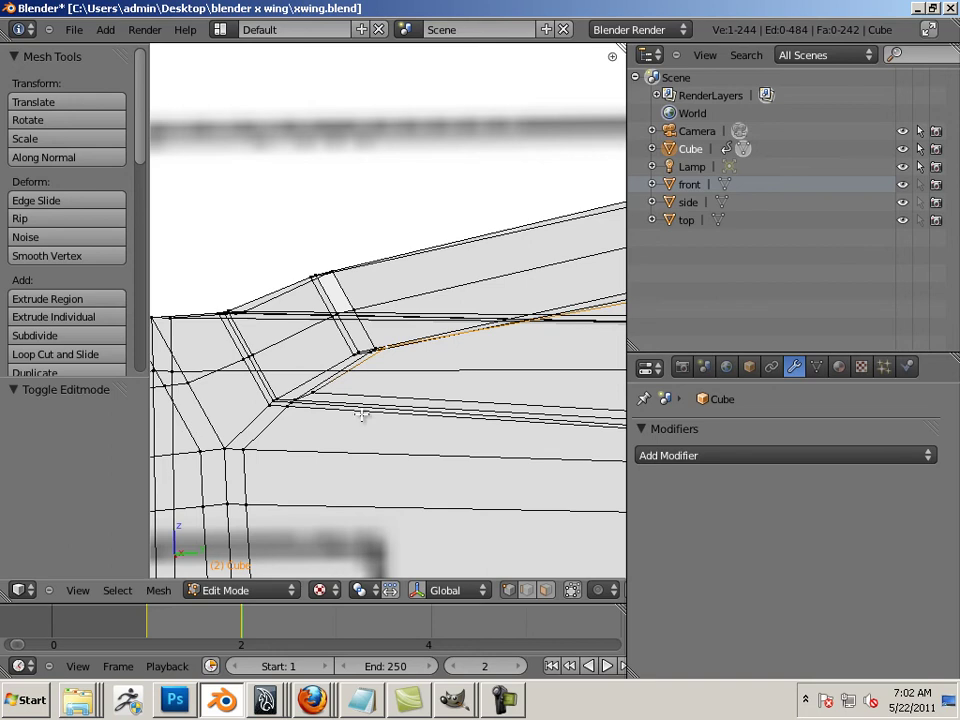
pyautogui.click(390, 590)
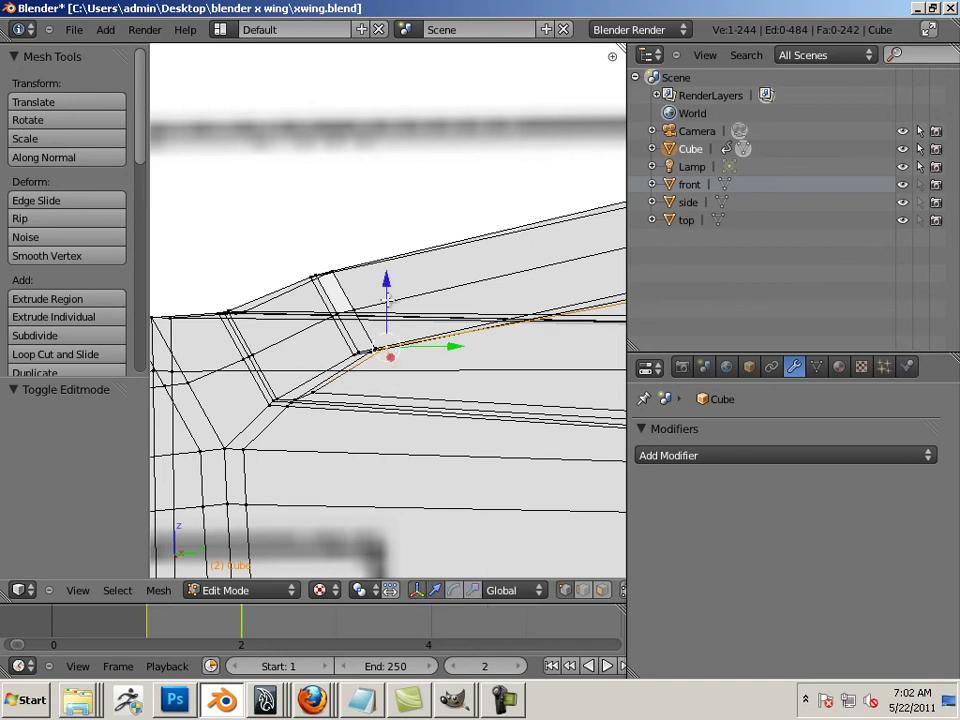
pyautogui.moveTo(388, 298); pyautogui.dragTo(363, 343)
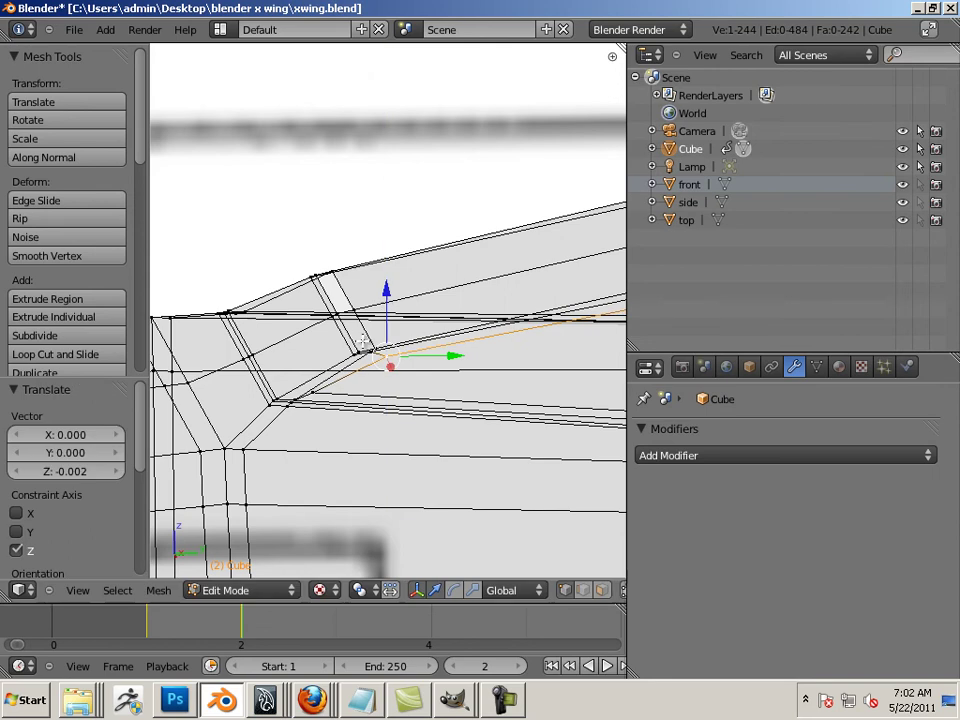
pyautogui.rightClick(322, 400)
pyautogui.moveTo(370, 392); pyautogui.dragTo(380, 391)
# Return to frame 1, switch to face selection and select both the rear and front inset side window faces
pyautogui.scroll(-3, 462, 418)
pyautogui.keyDown('shift'); pyautogui.moveTo(498, 419); pyautogui.dragTo(262, 501, button='middle'); pyautogui.keyUp('shift')
pyautogui.press('Left')
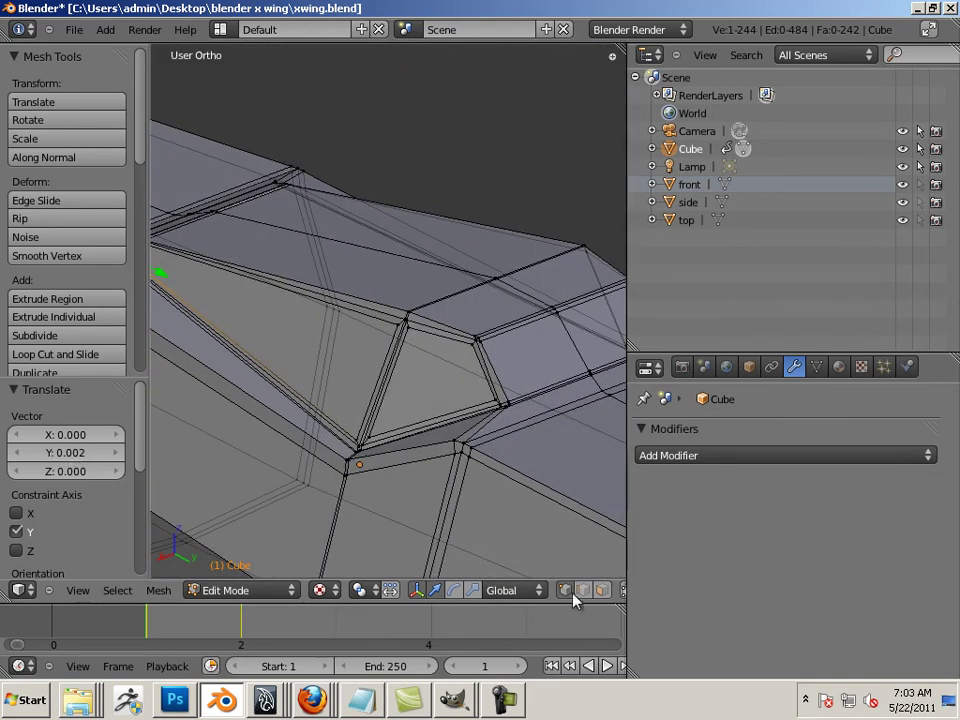
pyautogui.click(601, 590)
pyautogui.rightClick(438, 388)
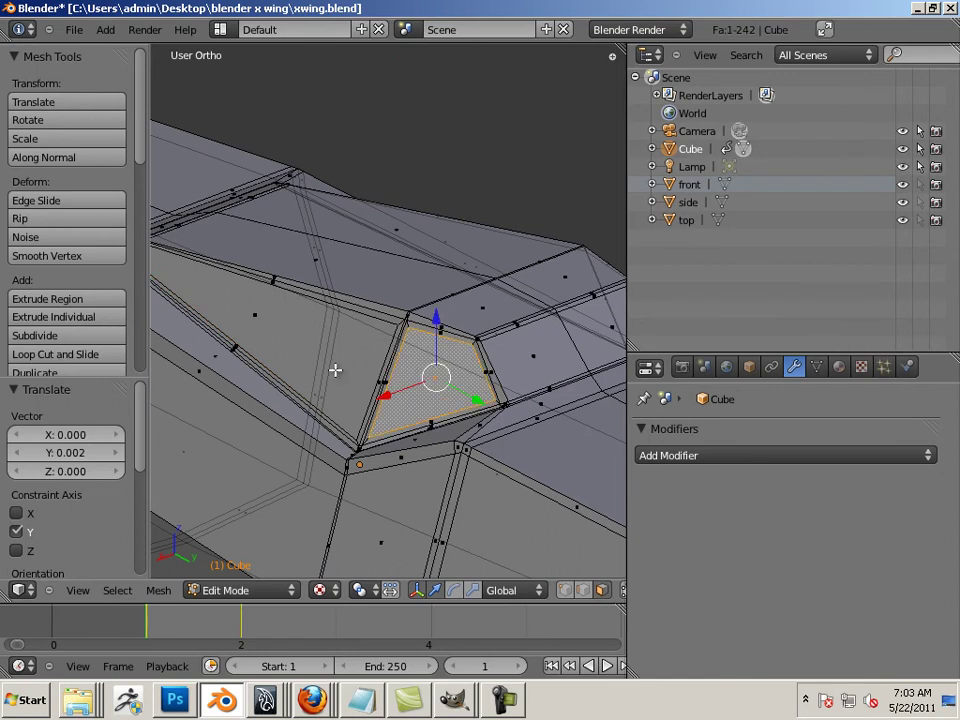
pyautogui.keyDown('shift'); pyautogui.rightClick(253, 311); pyautogui.keyUp('shift')
pyautogui.moveTo(210, 403); pyautogui.dragTo(473, 386, button='middle')
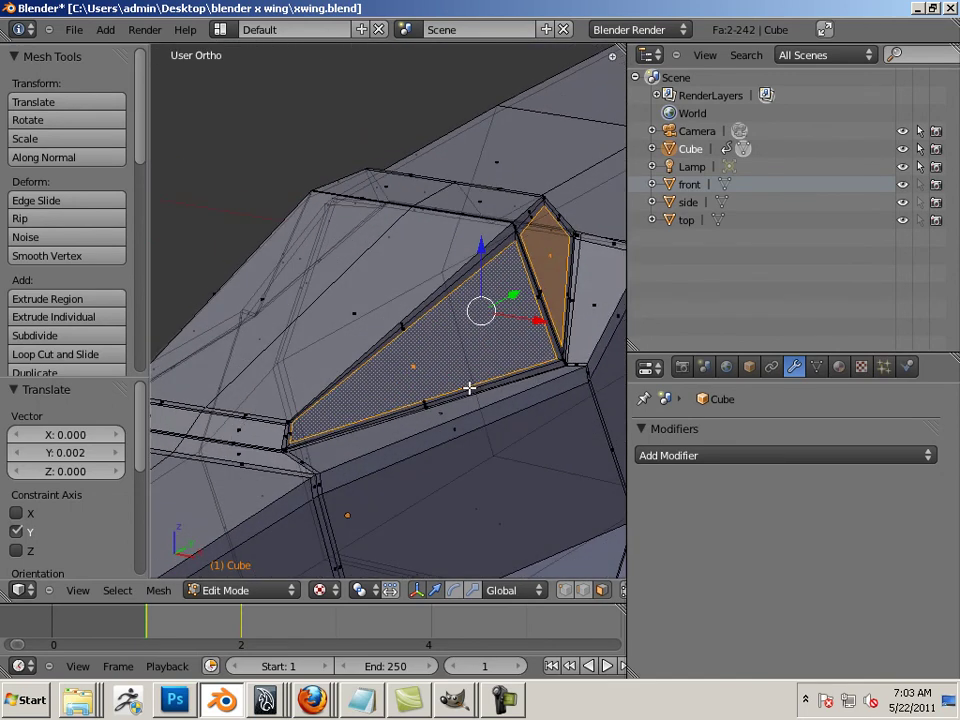
# Try extruding both selected side window faces inward, and undo the extrusion
pyautogui.press('e')
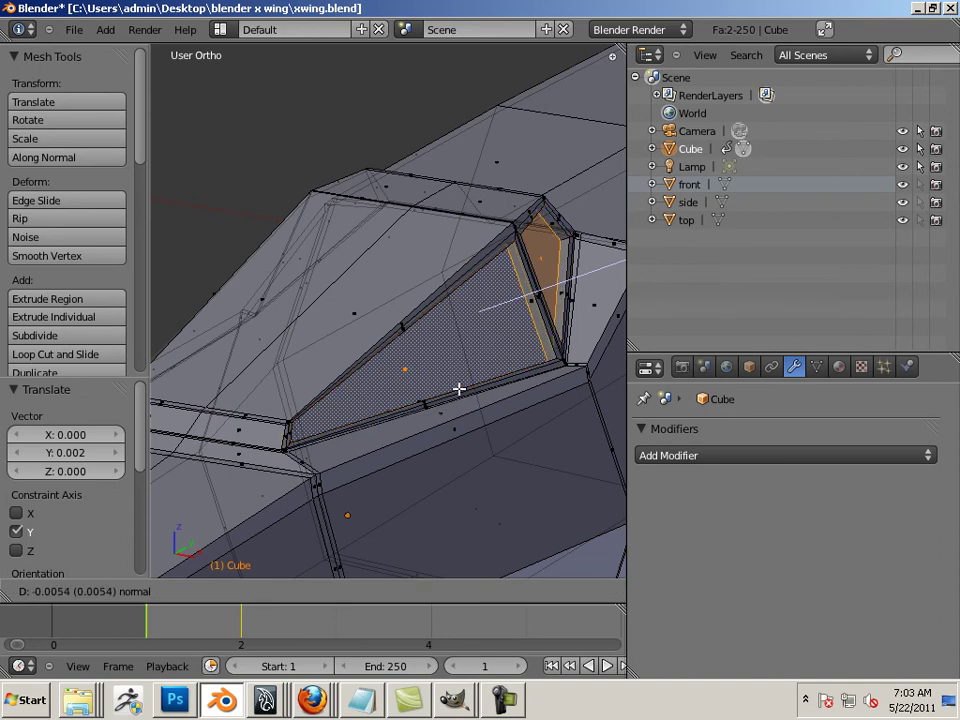
pyautogui.click(452, 388)
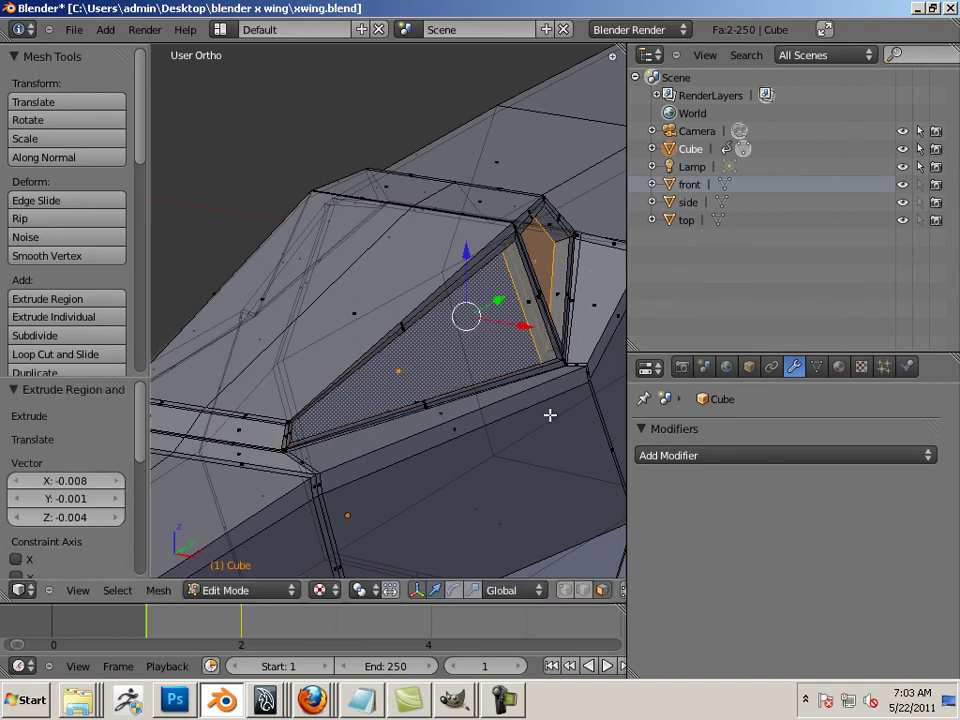
pyautogui.moveTo(551, 413); pyautogui.dragTo(198, 418, button='middle')
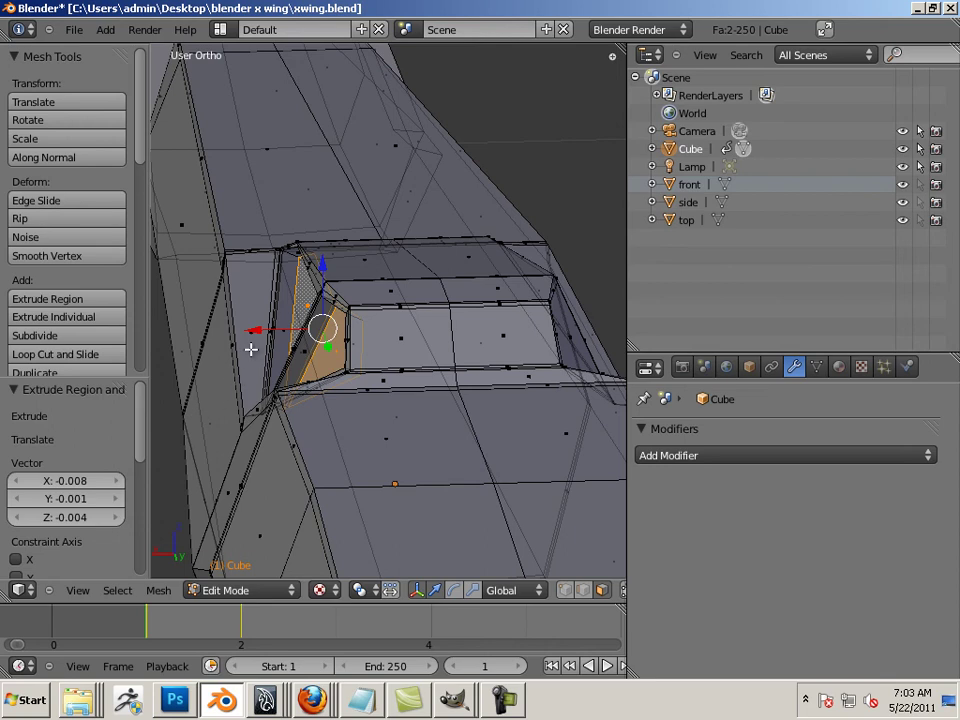
pyautogui.hotkey('ctrl', 'z')
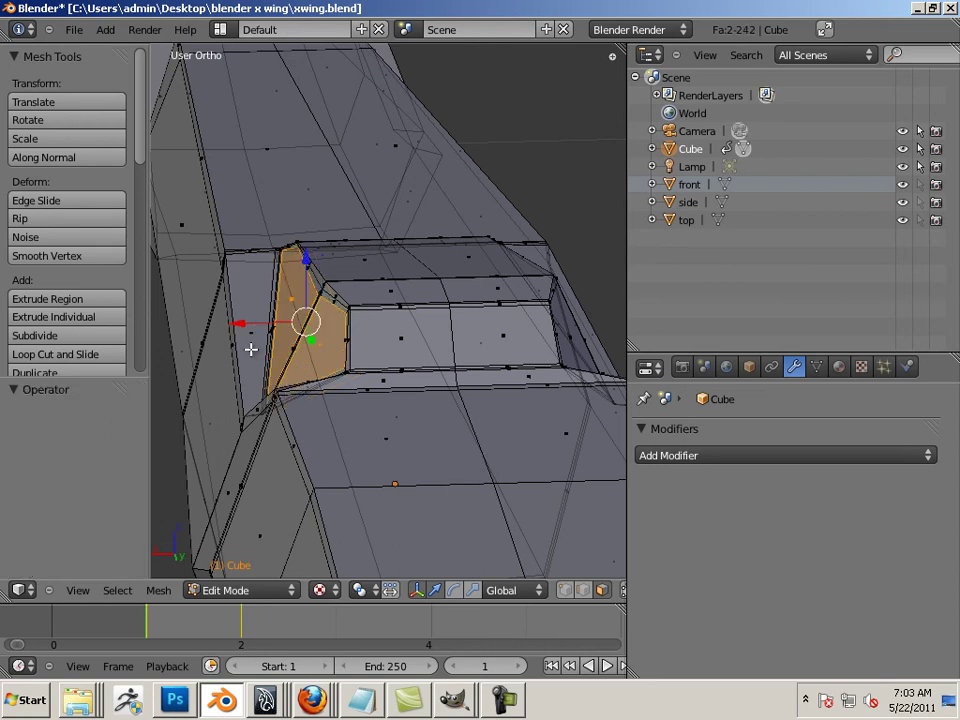
# Try moving both selected side window faces about -0.005 along X
pyautogui.press('g')
pyautogui.press('x')
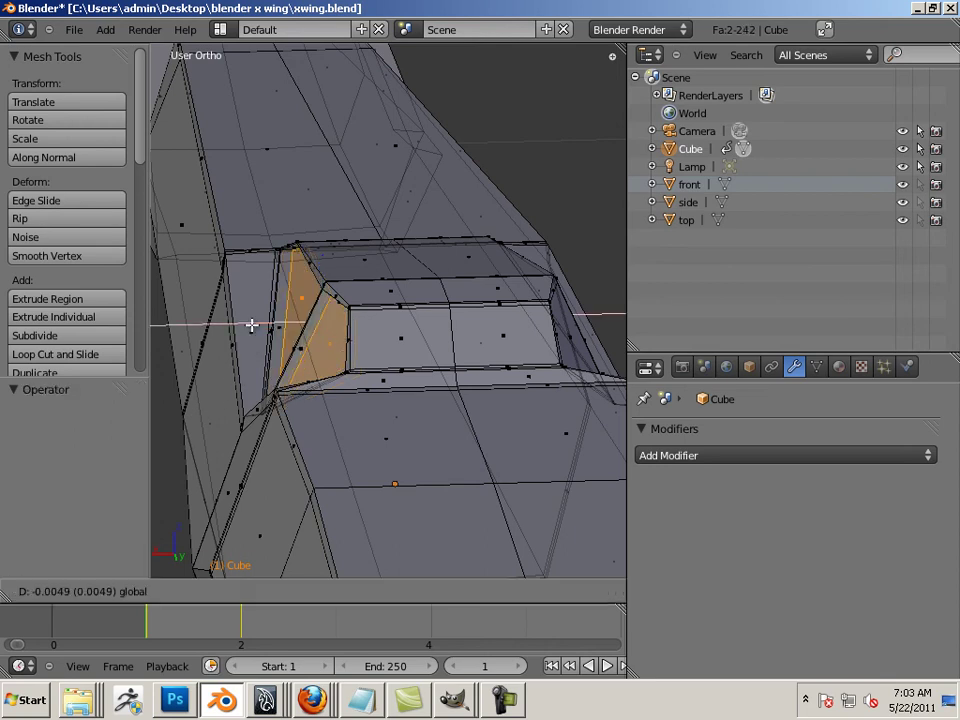
pyautogui.click(253, 324)
# Select both inset faces of the canopy's side windows and extrude them about 0.006 inward along their normal
pyautogui.moveTo(189, 377); pyautogui.dragTo(303, 371, button='middle')
pyautogui.keyDown('shift'); pyautogui.rightClick(303, 371); pyautogui.keyUp('shift')
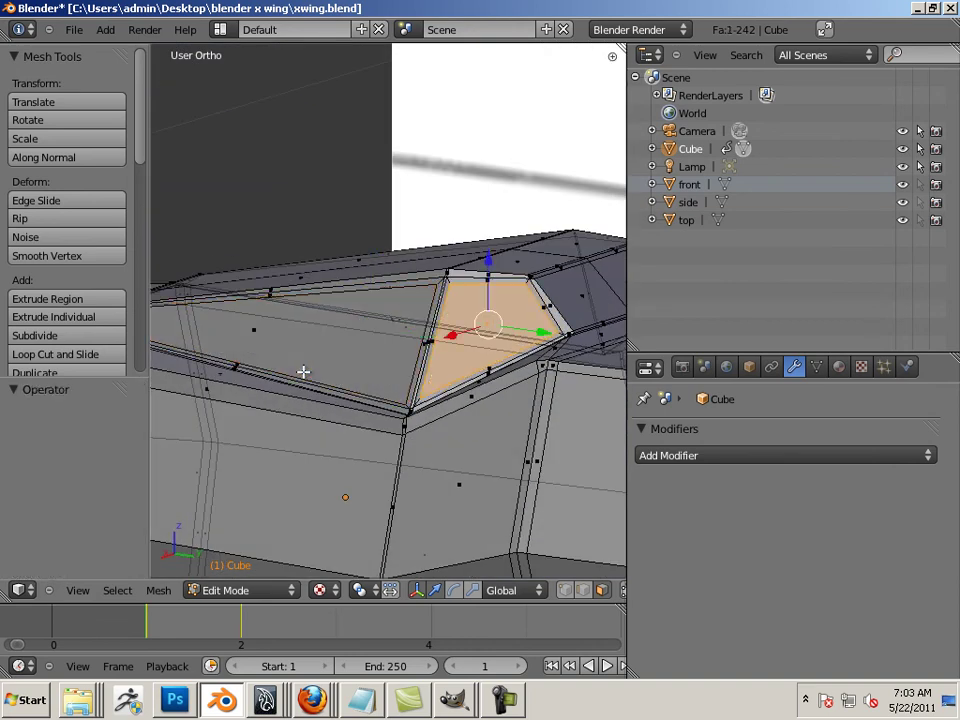
pyautogui.keyDown('shift'); pyautogui.rightClick(261, 330); pyautogui.keyUp('shift')
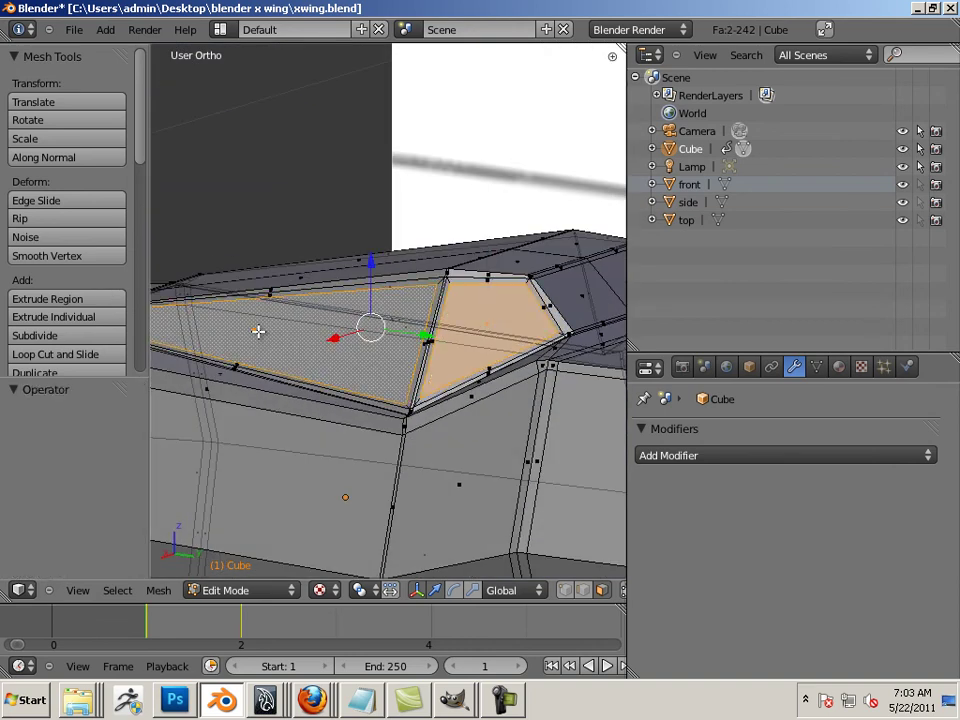
pyautogui.press('e')
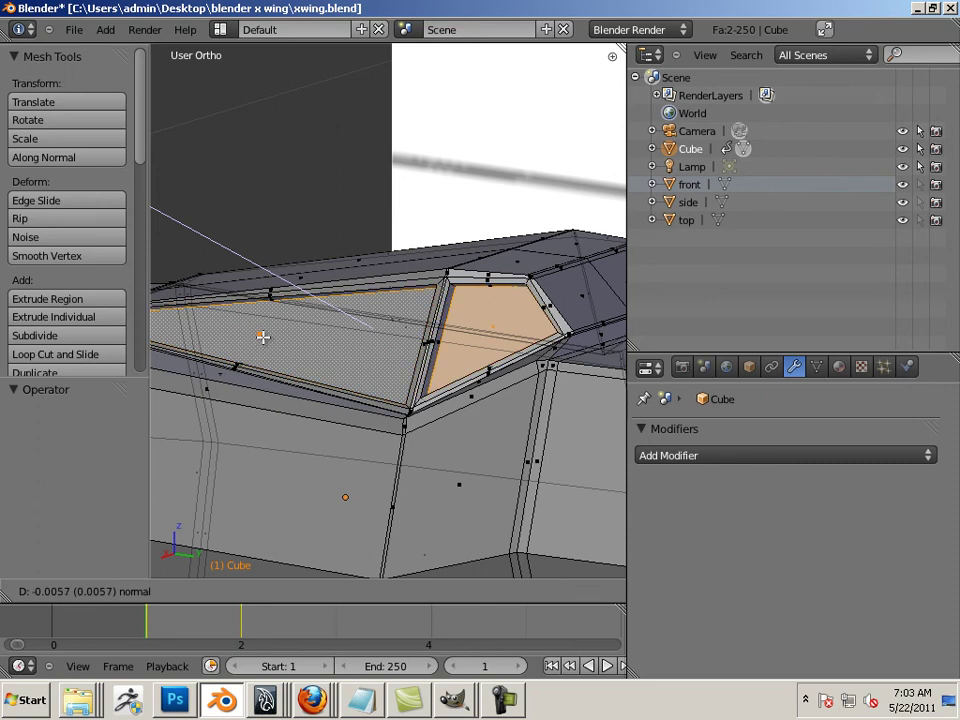
pyautogui.click(262, 337)
pyautogui.moveTo(304, 358); pyautogui.dragTo(421, 404, button='middle')
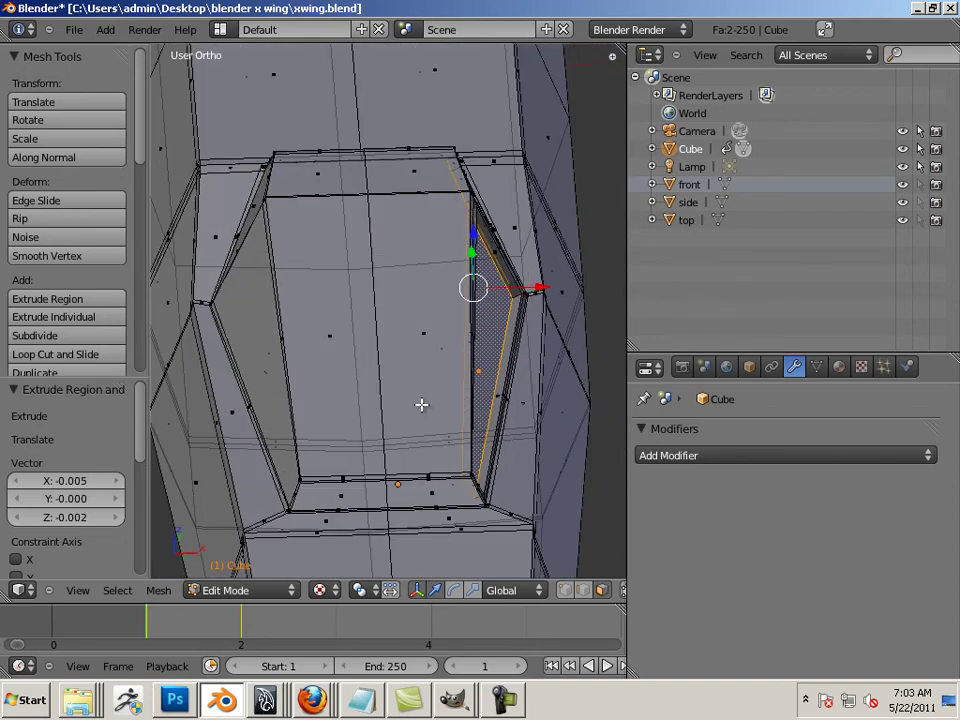
pyautogui.moveTo(481, 362); pyautogui.dragTo(563, 233, button='middle')
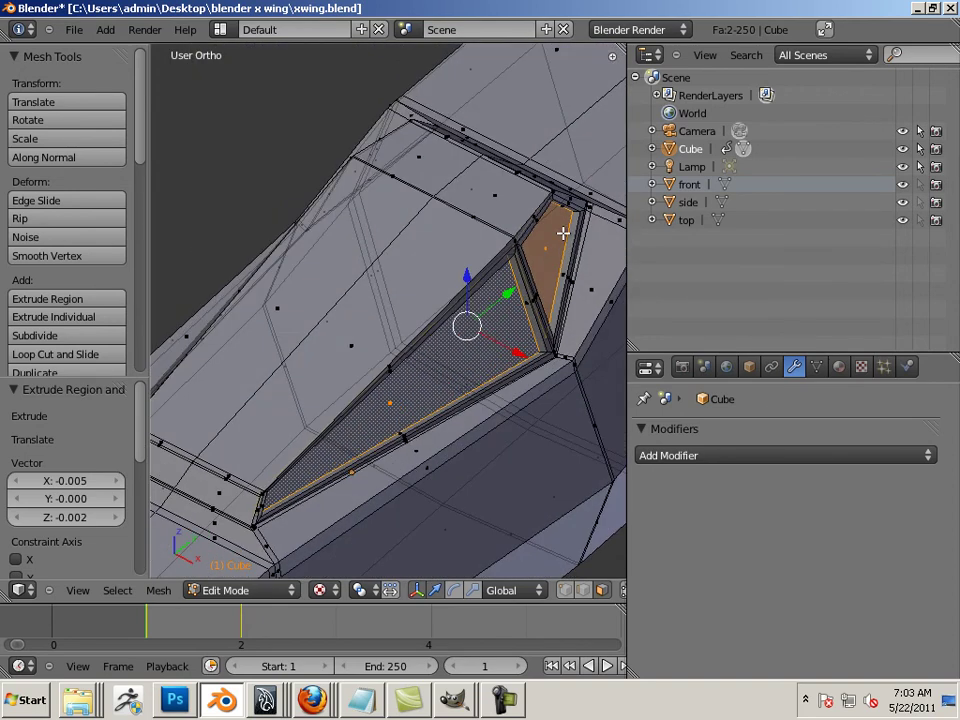
pyautogui.moveTo(528, 317); pyautogui.dragTo(486, 284, button='middle')
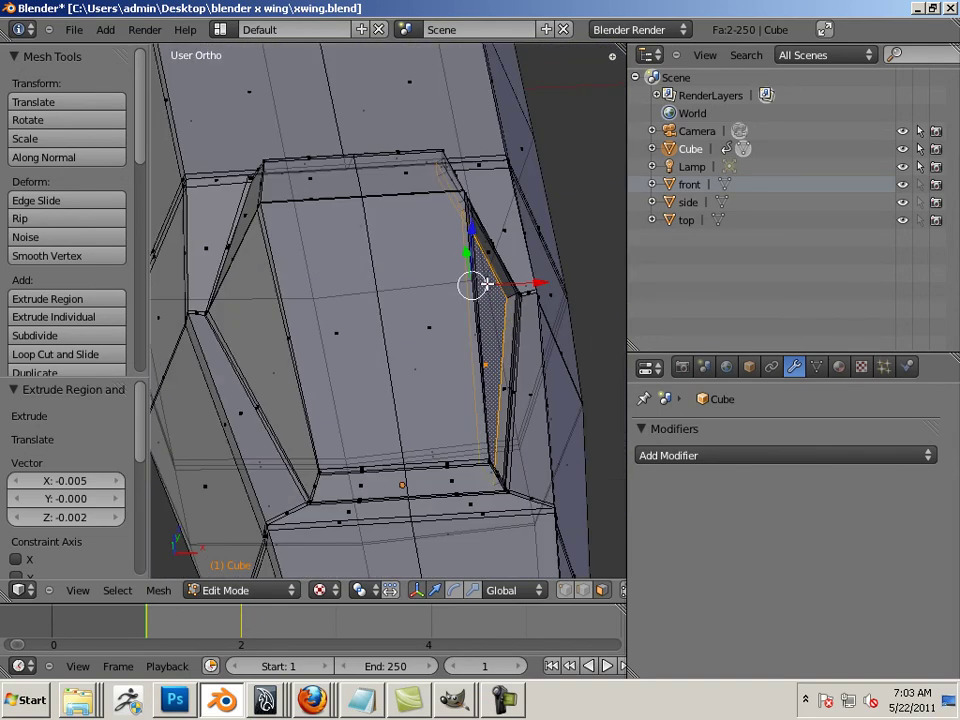
# Add two lengthwise loop cuts to the canopy roof, sliding one close to each side edge of the long sloping panel
pyautogui.moveTo(431, 330); pyautogui.dragTo(325, 338, button='middle')
pyautogui.moveTo(383, 347); pyautogui.dragTo(367, 401, button='middle')
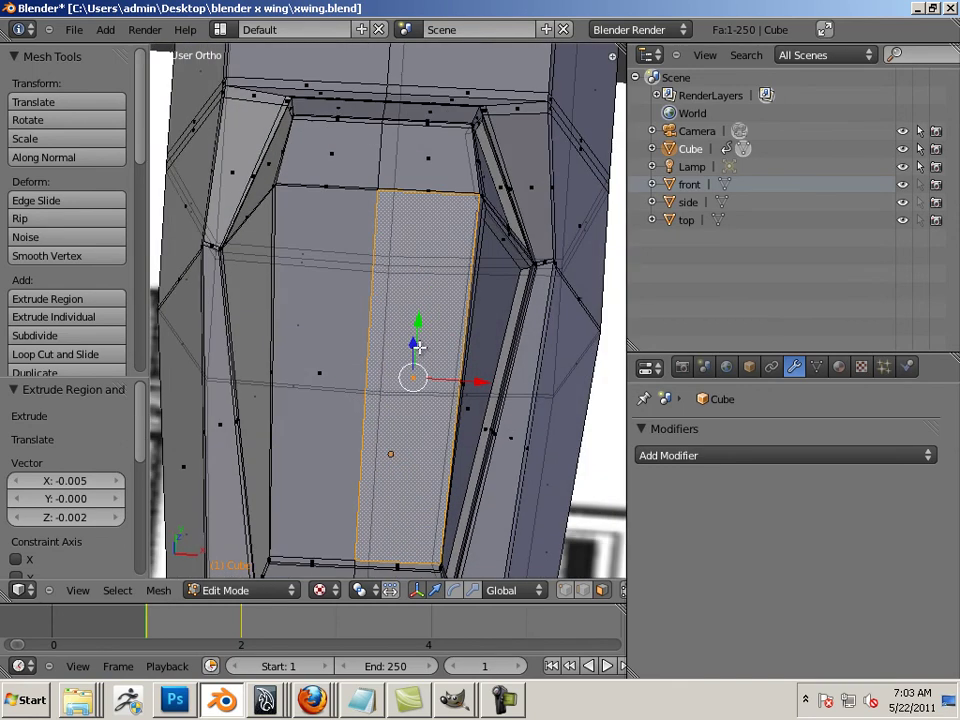
pyautogui.keyDown('shift'); pyautogui.moveTo(419, 346); pyautogui.dragTo(416, 321, button='middle'); pyautogui.keyUp('shift')
pyautogui.moveTo(414, 318); pyautogui.dragTo(405, 348)
pyautogui.moveTo(405, 348); pyautogui.dragTo(328, 342, button='middle')
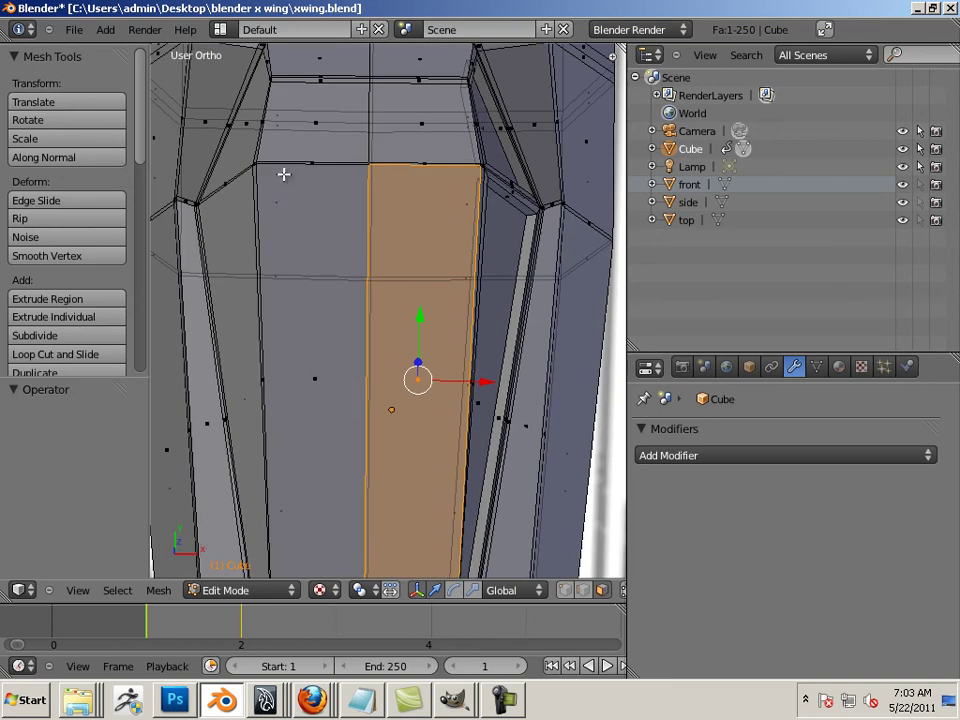
pyautogui.hotkey('ctrl', 'r')
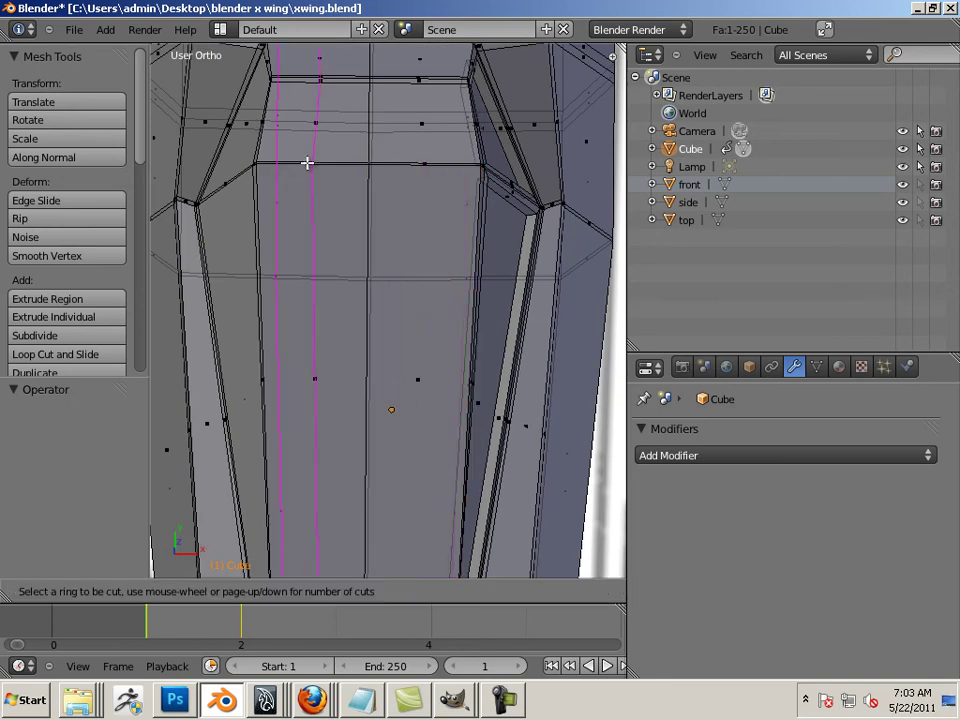
pyautogui.click(405, 158)
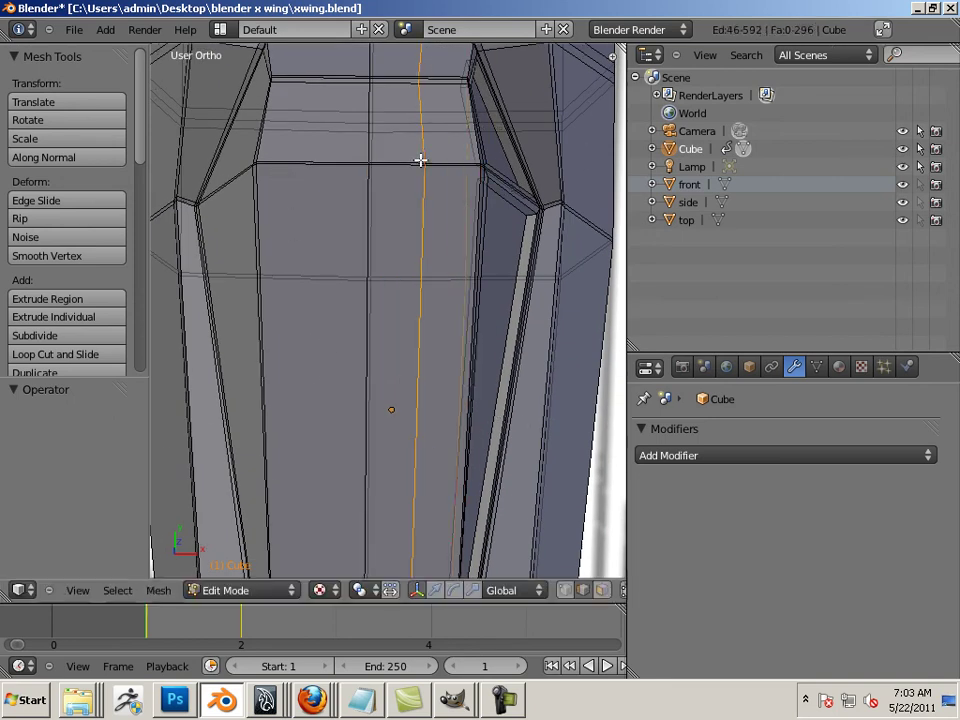
pyautogui.click(480, 158)
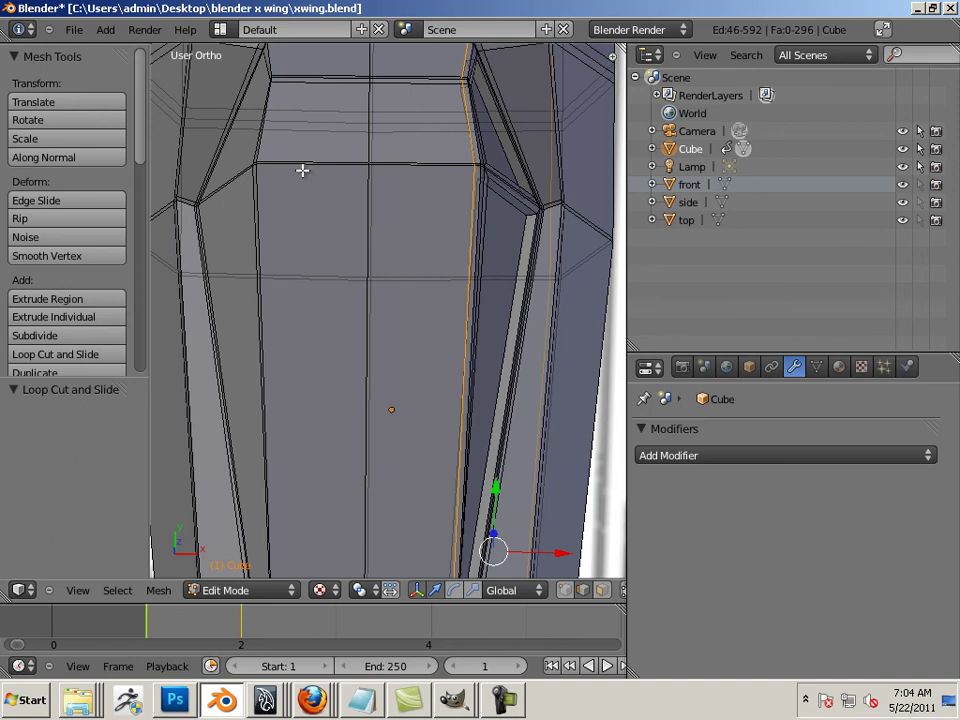
pyautogui.hotkey('ctrl', 'r')
pyautogui.click(299, 169)
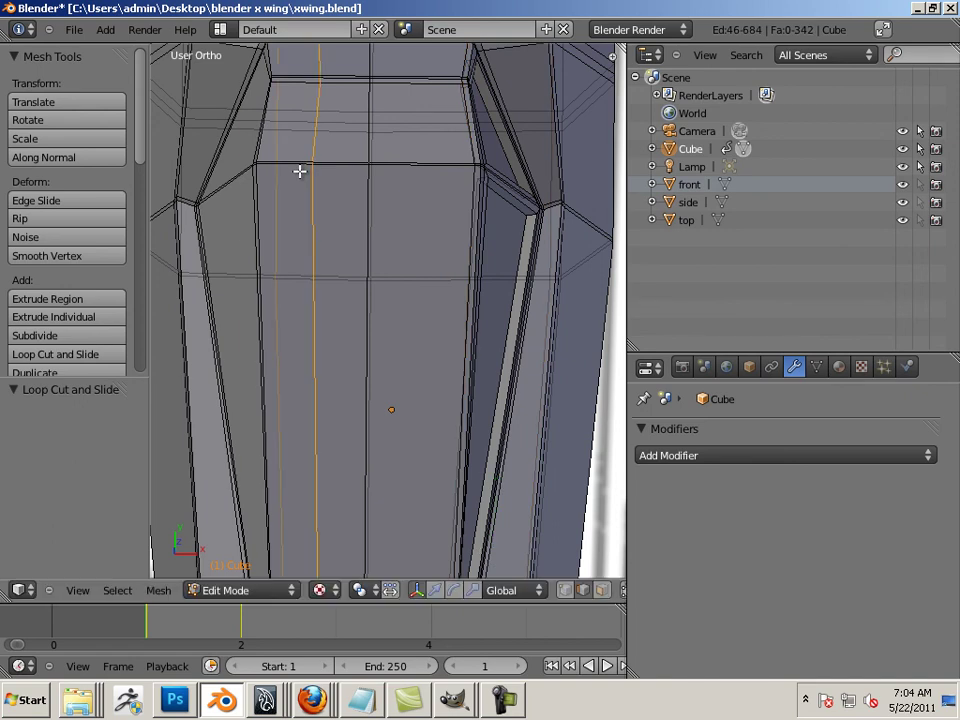
pyautogui.click(242, 178)
# In face selection, select the two large faces of the canopy's sloping roof panel and extrude them in place
pyautogui.keyDown('shift'); pyautogui.moveTo(403, 317); pyautogui.dragTo(409, 171, button='middle'); pyautogui.keyUp('shift')
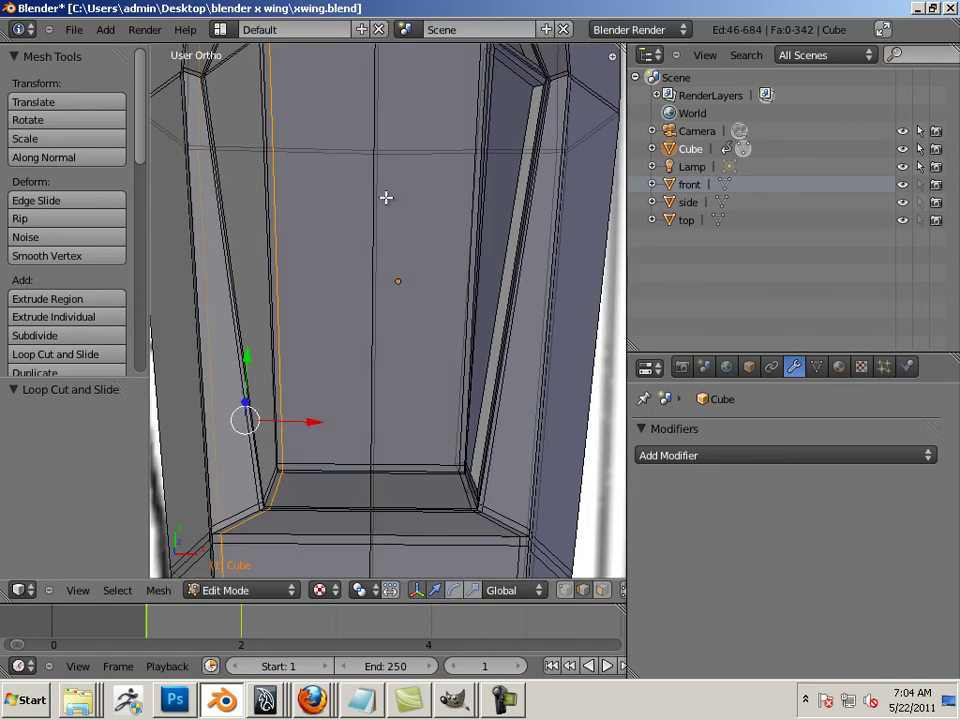
pyautogui.keyDown('shift'); pyautogui.moveTo(440, 287); pyautogui.dragTo(390, 396, button='middle'); pyautogui.keyUp('shift')
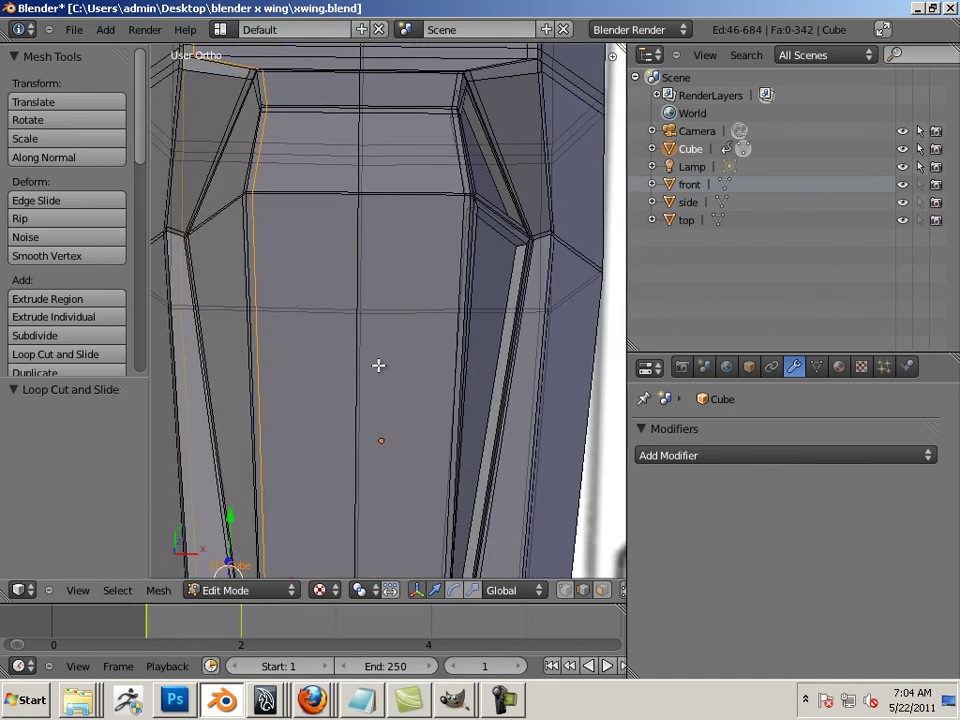
pyautogui.click(602, 590)
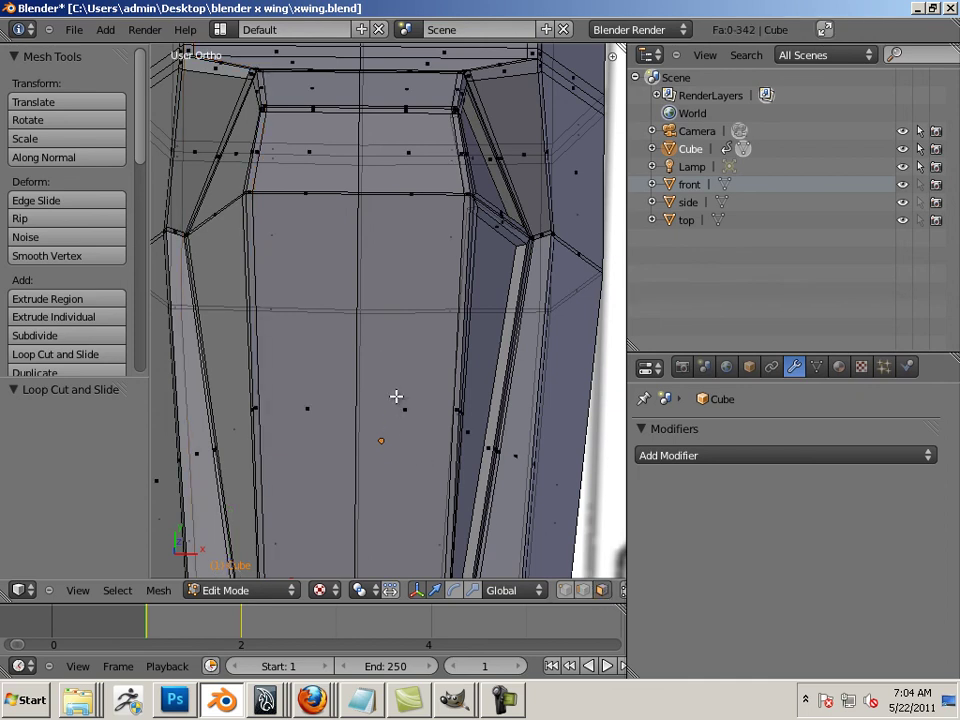
pyautogui.rightClick(396, 397)
pyautogui.keyDown('shift'); pyautogui.rightClick(303, 407); pyautogui.keyUp('shift')
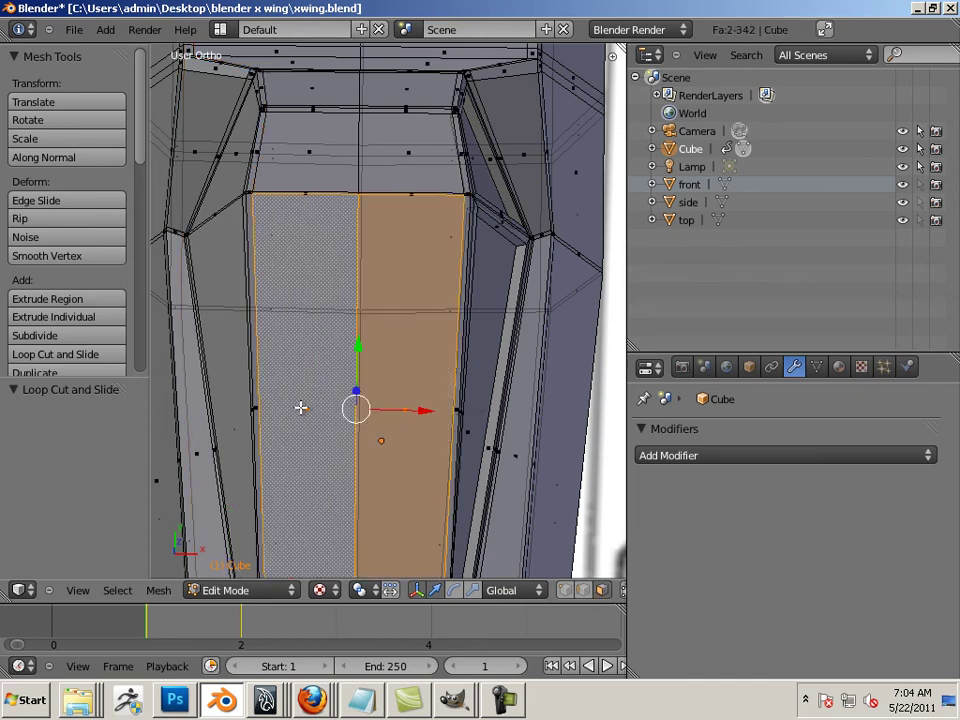
pyautogui.press('e')
pyautogui.rightClick(301, 407)
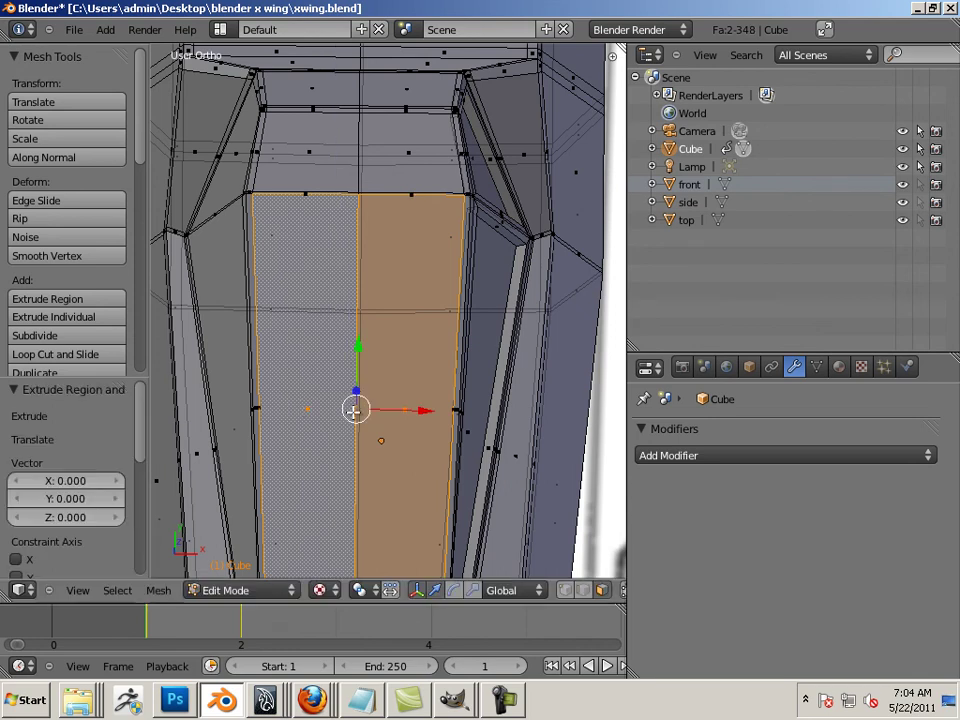
# Switch to the scale manipulator and shrink the extruded roof faces slightly along X and Y, ending with 0.968 on X
pyautogui.hotkey('ctrl', 'alt', 's')
pyautogui.moveTo(430, 410); pyautogui.dragTo(424, 410)
pyautogui.moveTo(359, 344); pyautogui.dragTo(358, 343)
pyautogui.moveTo(424, 411); pyautogui.dragTo(436, 432)
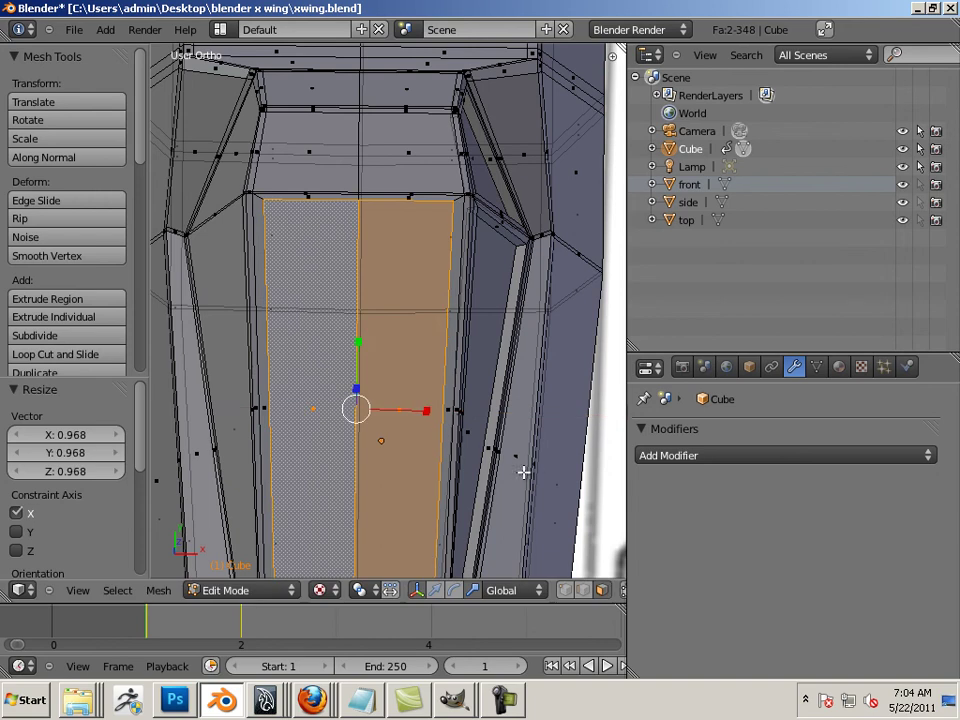
# Extrude the inset roof faces about 0.006 inward along their normal to recess the top window
pyautogui.moveTo(523, 472); pyautogui.dragTo(392, 367, button='middle')
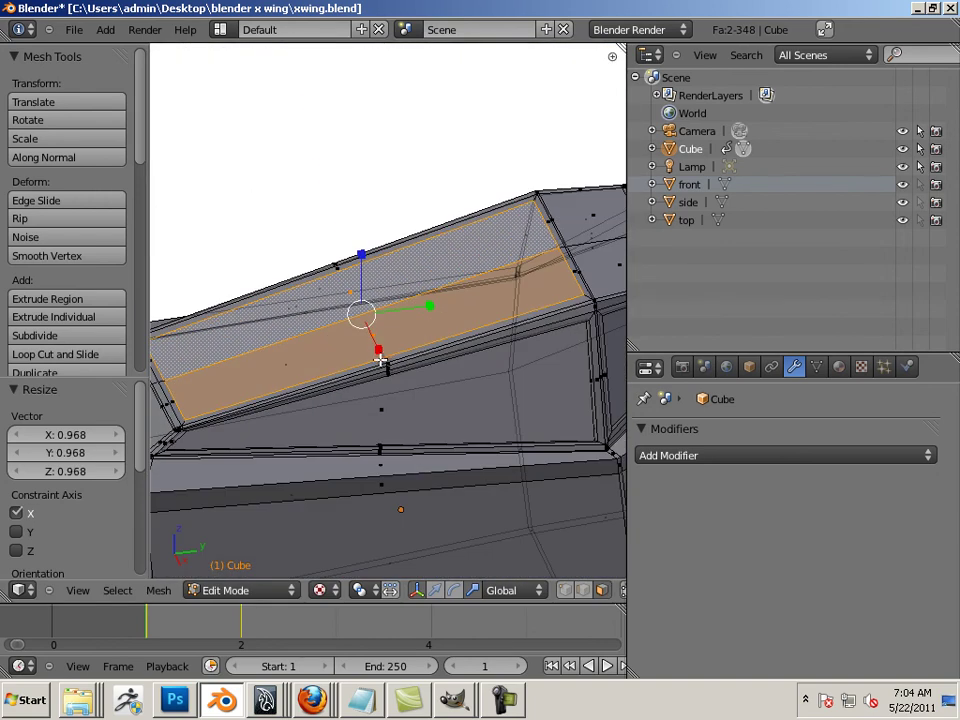
pyautogui.press('e')
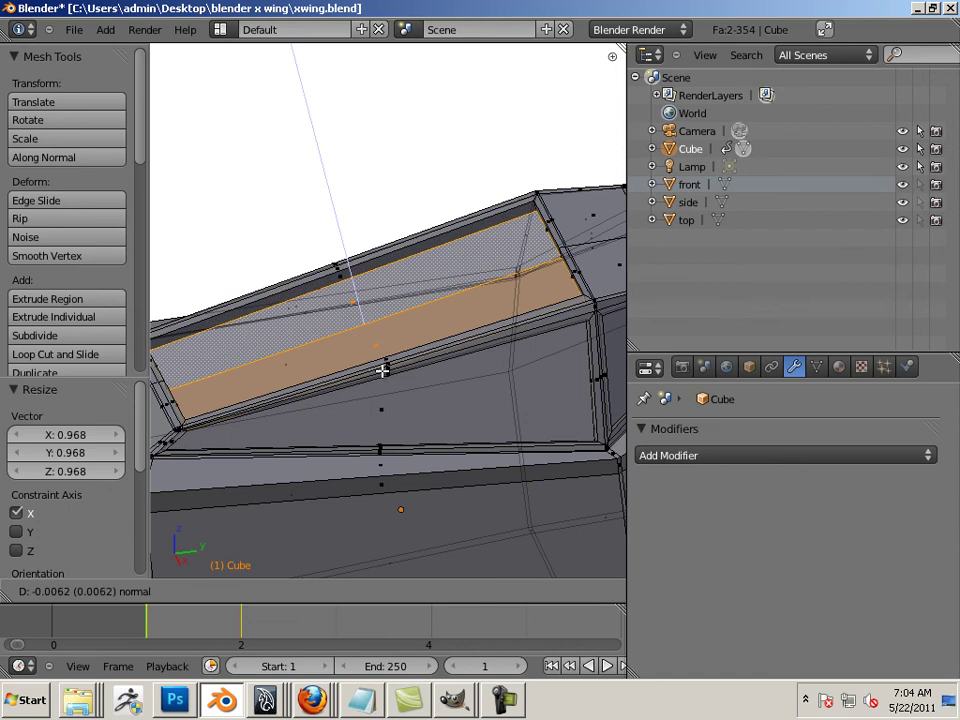
pyautogui.click(383, 371)
pyautogui.moveTo(452, 392); pyautogui.dragTo(423, 363, button='middle')
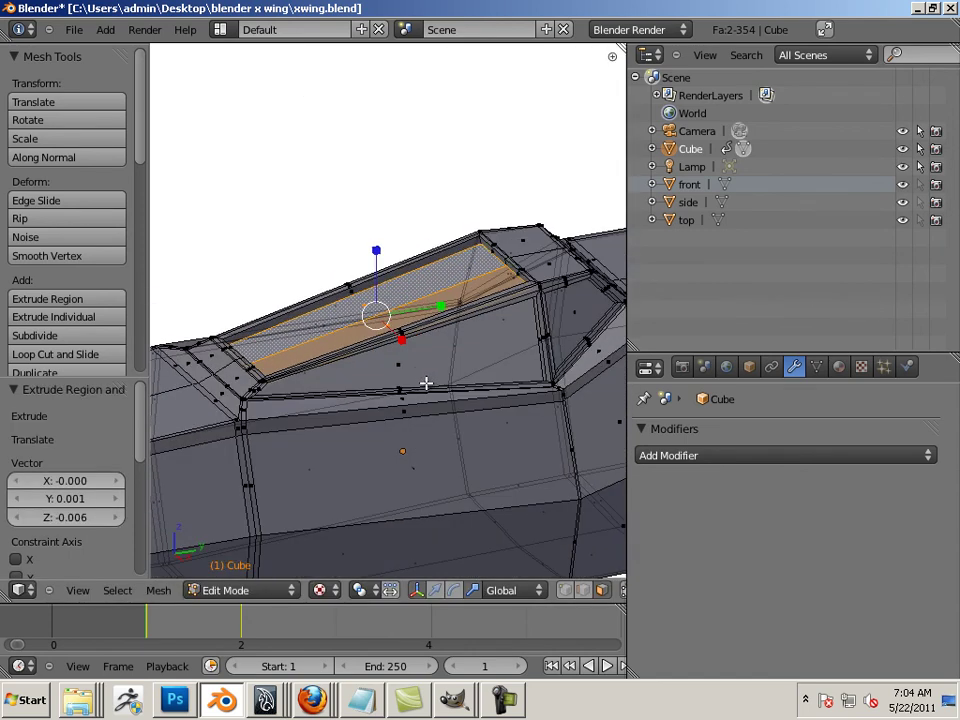
# In Object Mode, add a Multiresolution modifier to the fuselage, subdivide it once, inspect the canopy and return to Edit Mode
pyautogui.press('Tab')
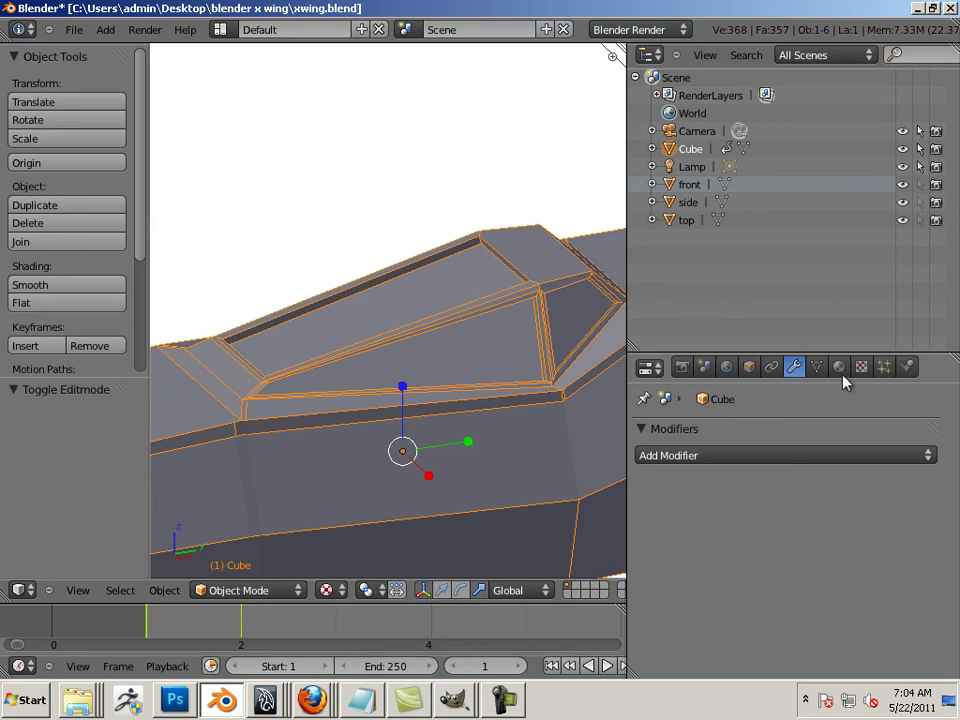
pyautogui.click(744, 451)
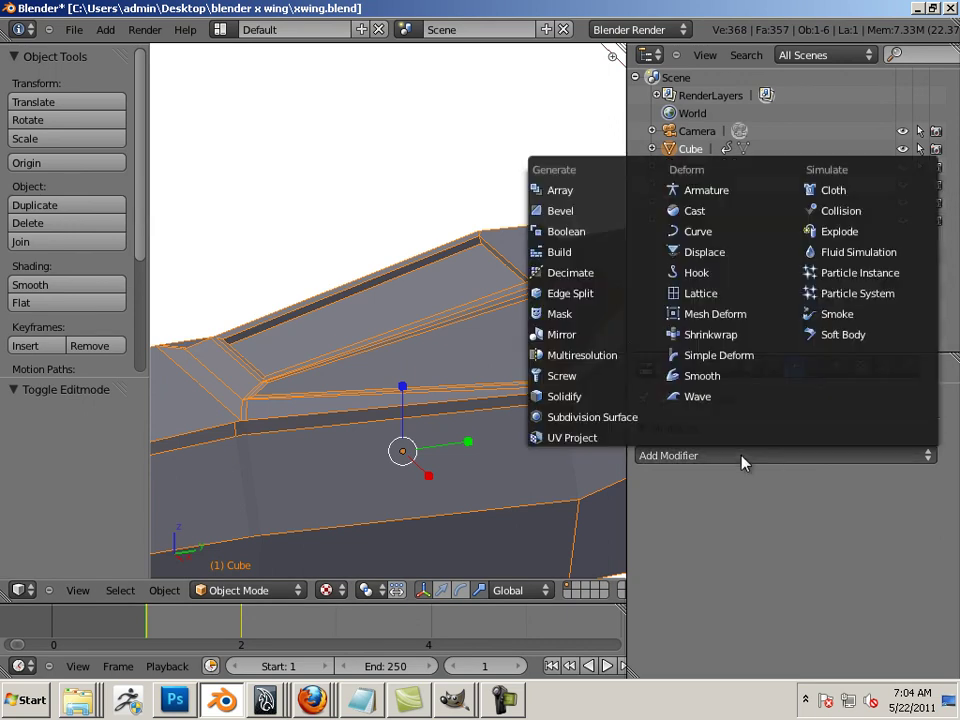
pyautogui.click(570, 364)
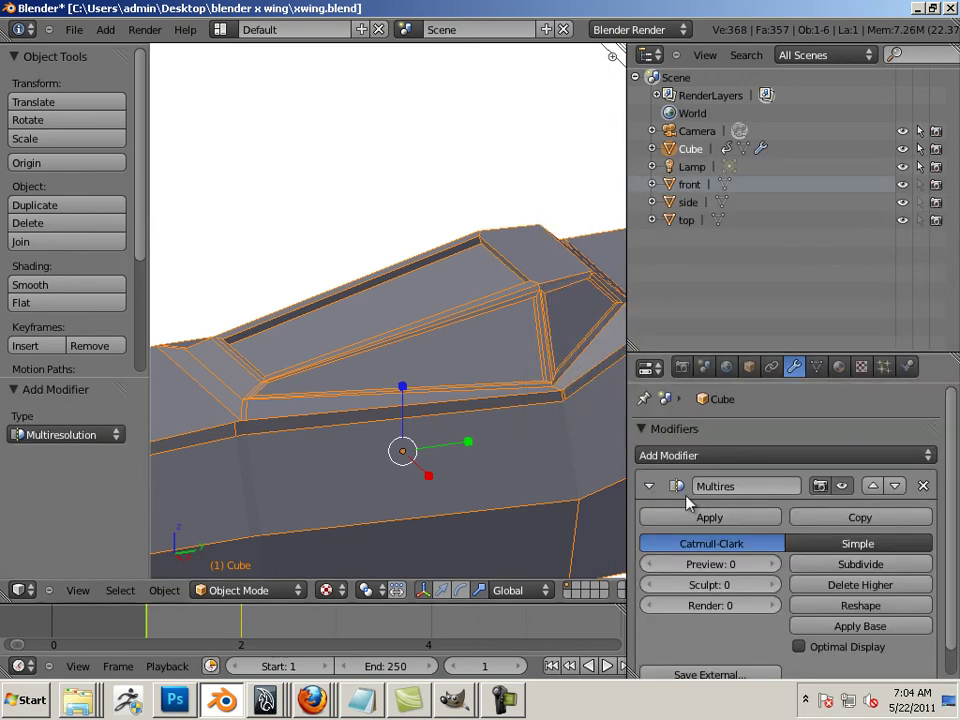
pyautogui.click(819, 567)
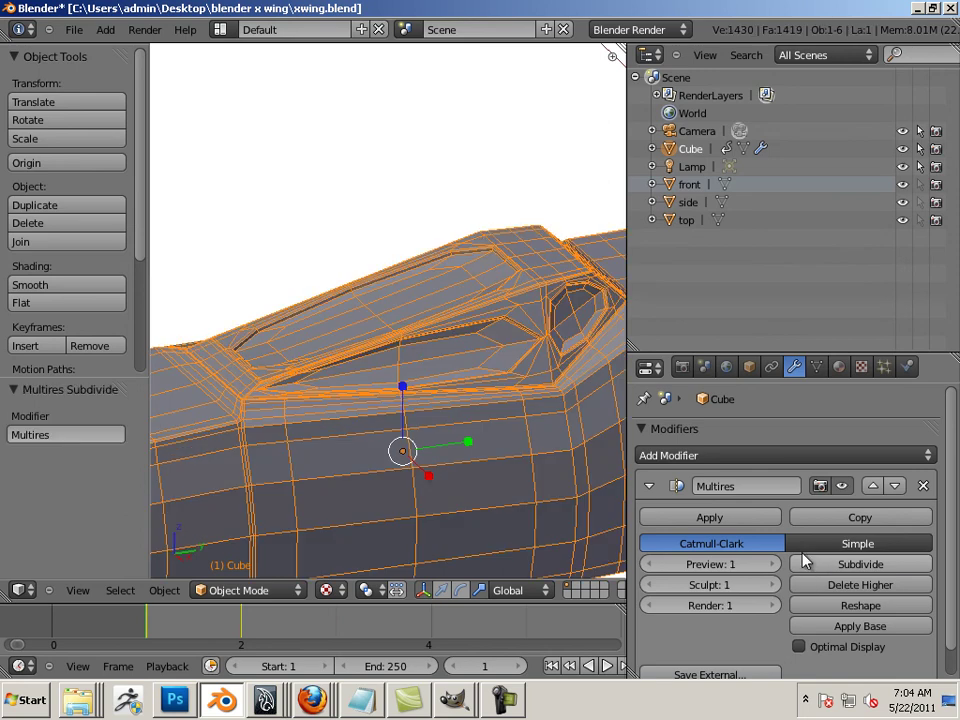
pyautogui.moveTo(365, 259); pyautogui.dragTo(435, 305, button='middle')
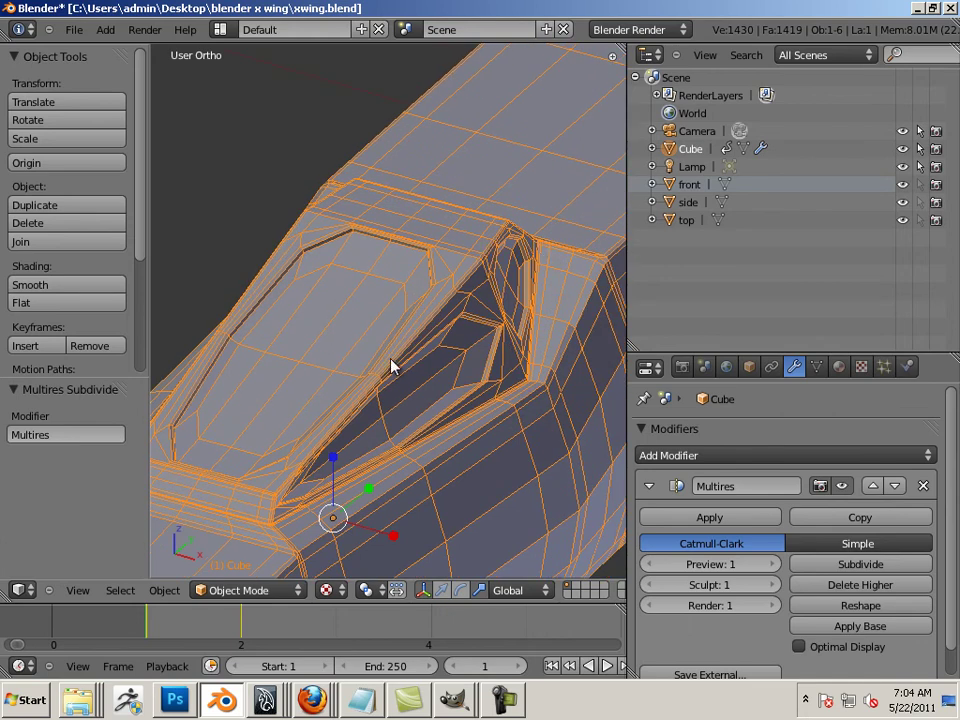
pyautogui.press('Tab')
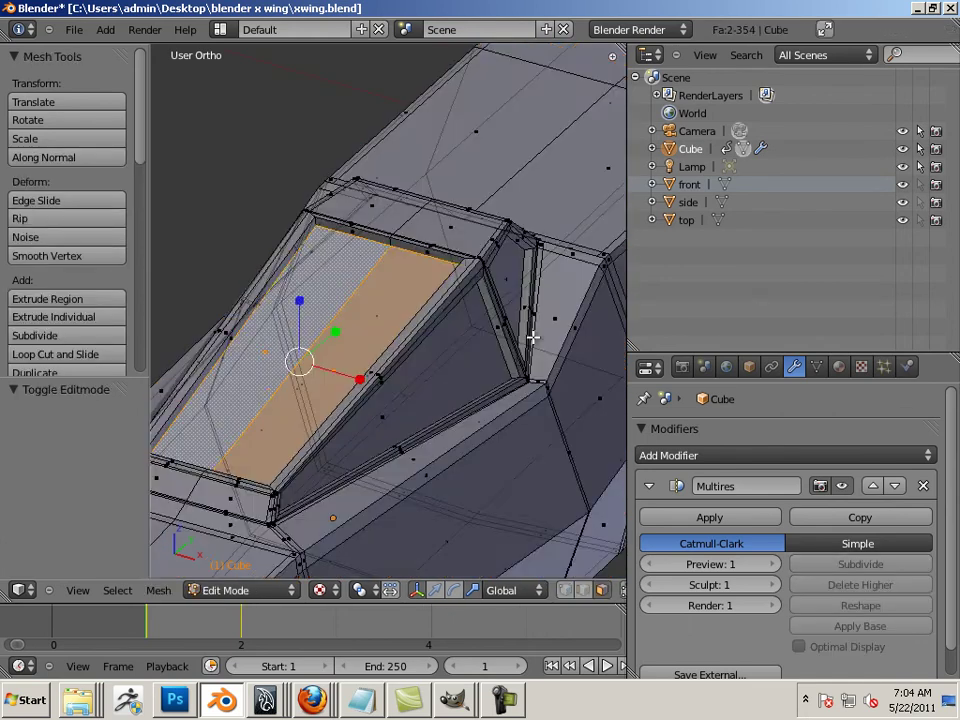
# Try extruding the recessed roof window faces again, and undo the extrusion
pyautogui.moveTo(533, 338); pyautogui.dragTo(480, 344, button='middle')
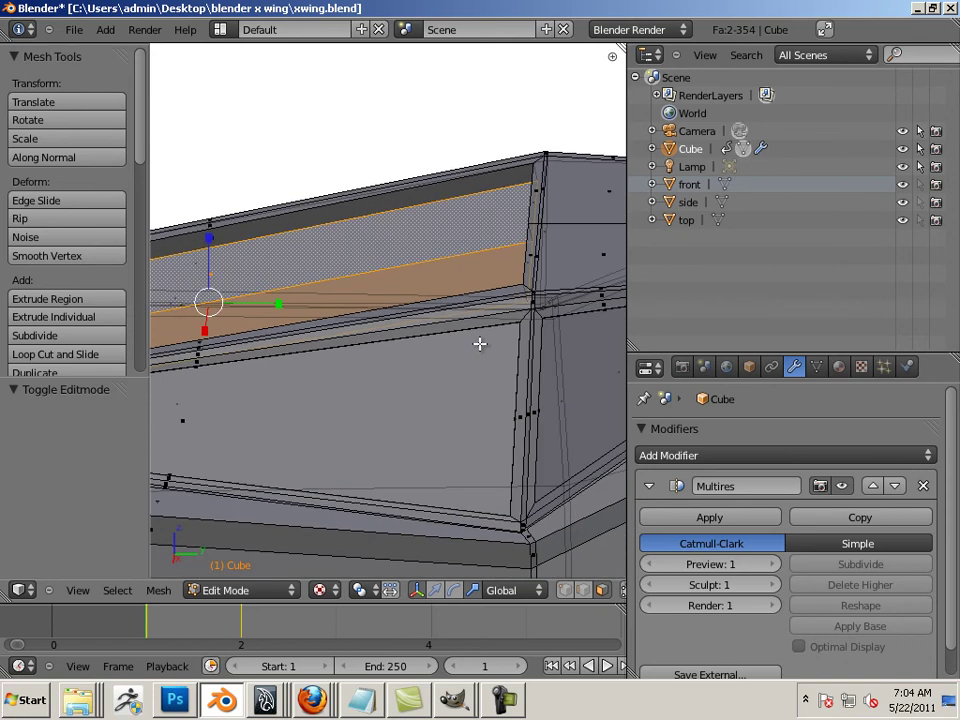
pyautogui.press('e')
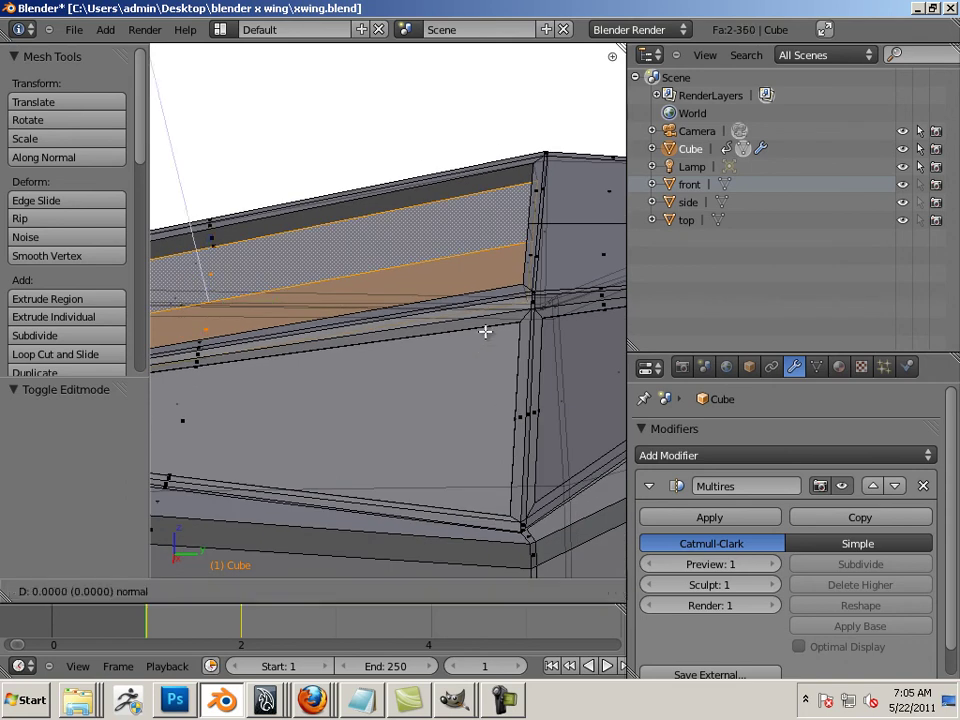
pyautogui.click(491, 322)
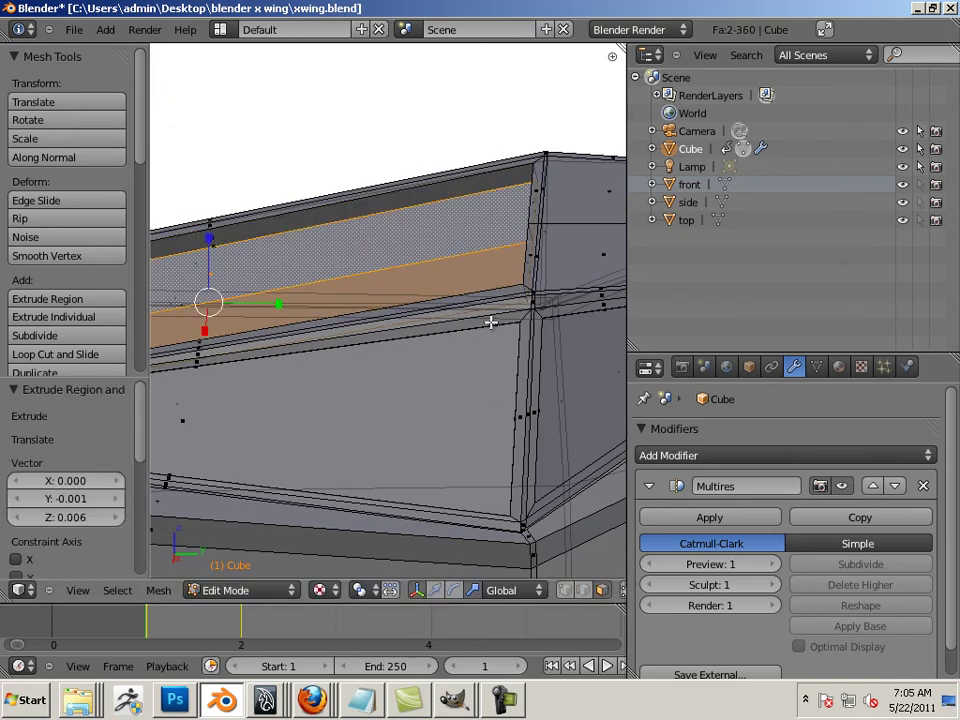
pyautogui.hotkey('ctrl', 'z')
# Add a crosswise loop cut through the canopy windows and slide it 0.99 toward the roof window's higher end
pyautogui.hotkey('ctrl', 'r')
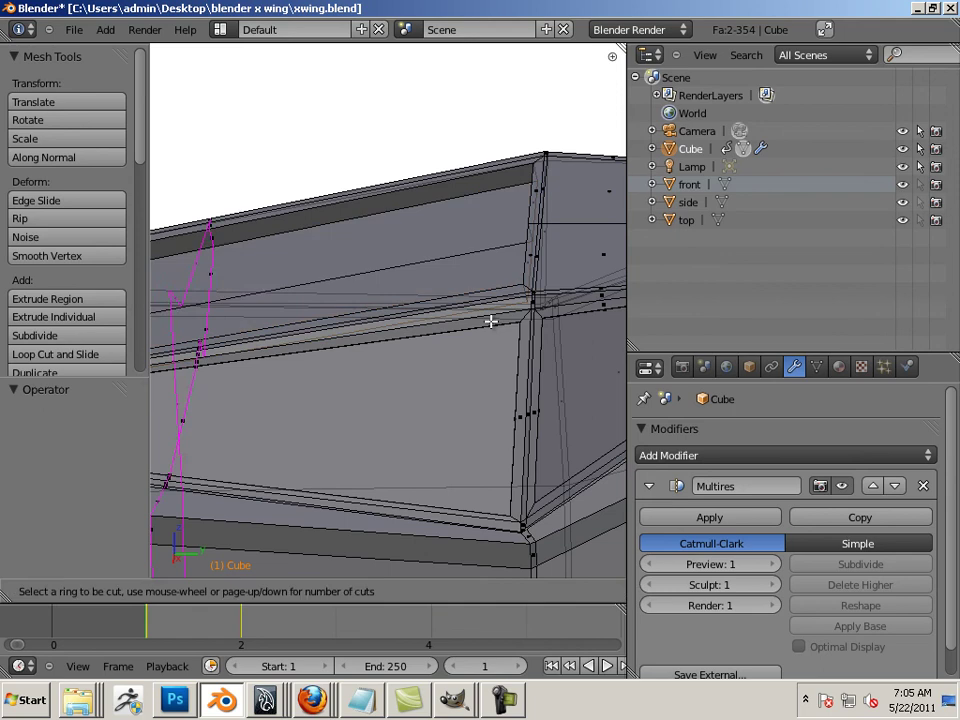
pyautogui.click(493, 321)
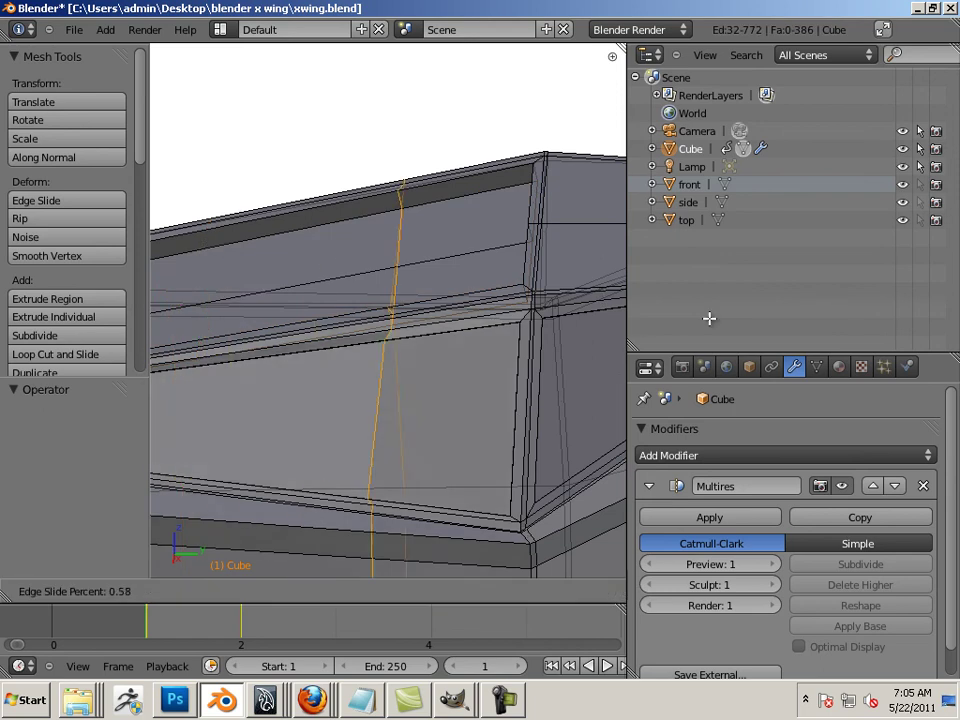
pyautogui.click(841, 310)
# Try a crosswise loop cut through the long canopy side window, slid 0.94 toward its front end, and undo it
pyautogui.keyDown('shift'); pyautogui.moveTo(347, 337); pyautogui.dragTo(776, 354, button='middle'); pyautogui.keyUp('shift')
pyautogui.hotkey('ctrl', 'r')
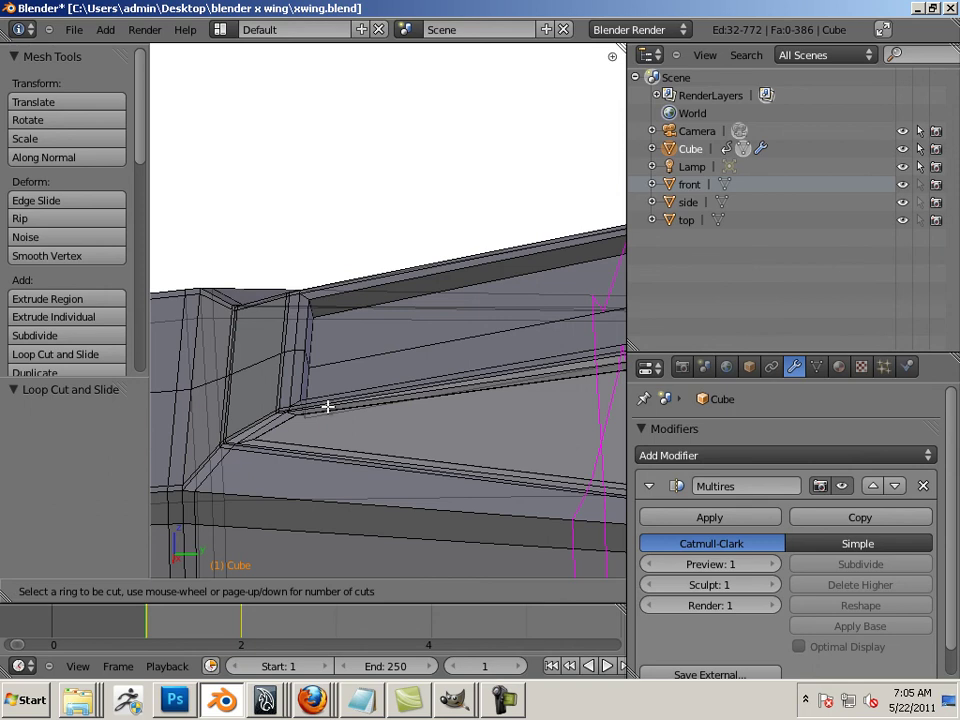
pyautogui.click(320, 404)
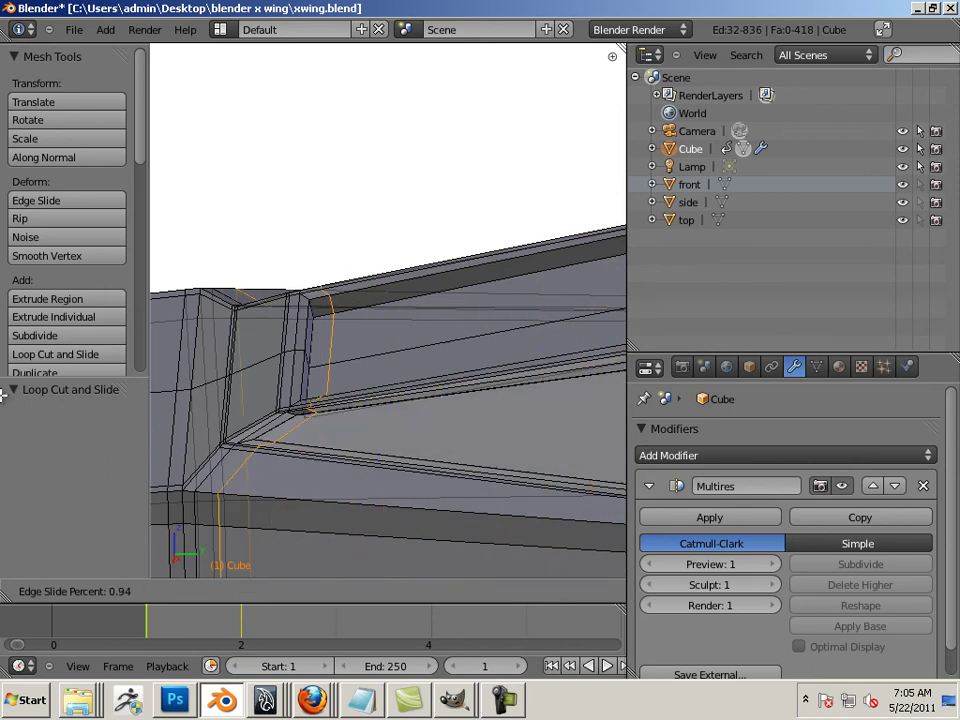
pyautogui.click(2, 395)
pyautogui.keyDown('shift'); pyautogui.moveTo(209, 393); pyautogui.dragTo(274, 365, button='middle'); pyautogui.keyUp('shift')
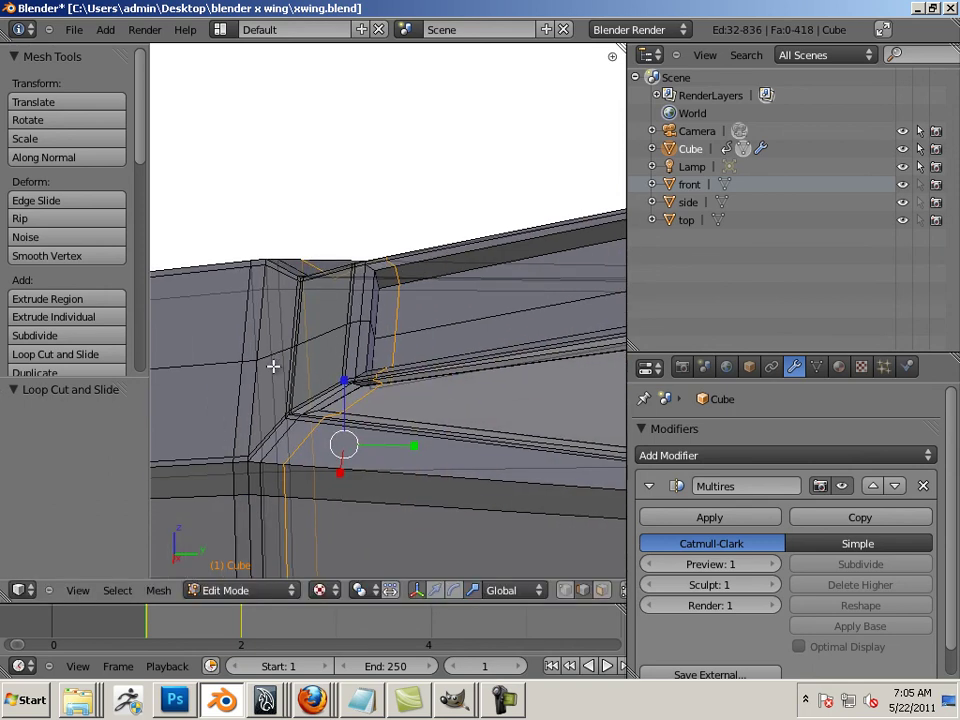
pyautogui.scroll(-5, 239, 361)
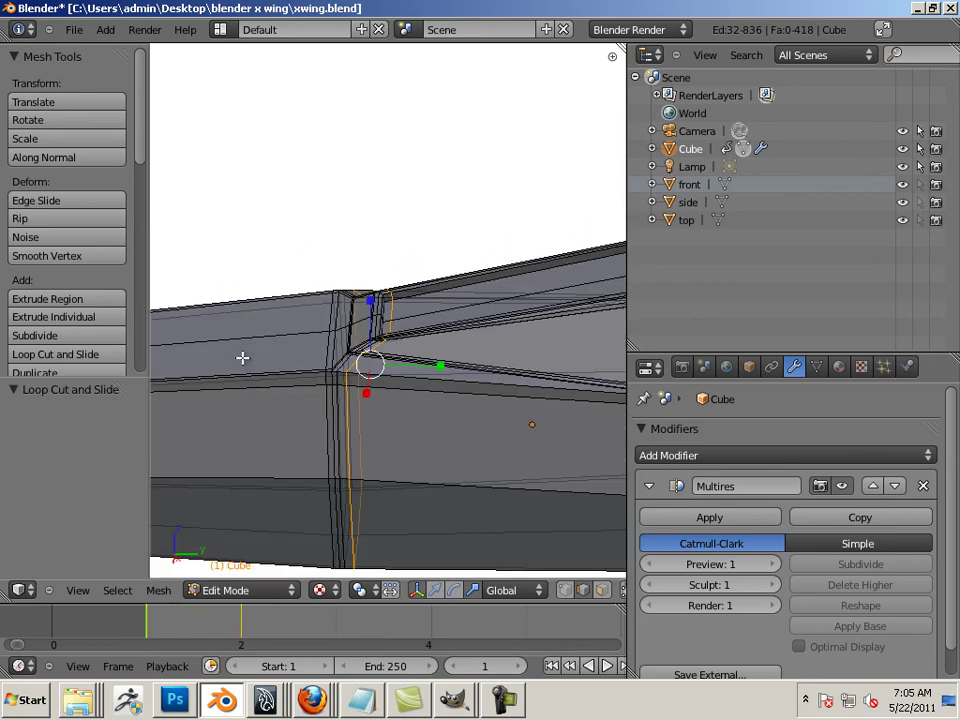
# In side view, add a crosswise loop cut through the long canopy side window and slide it almost fully to its front end
pyautogui.press('KP_3')
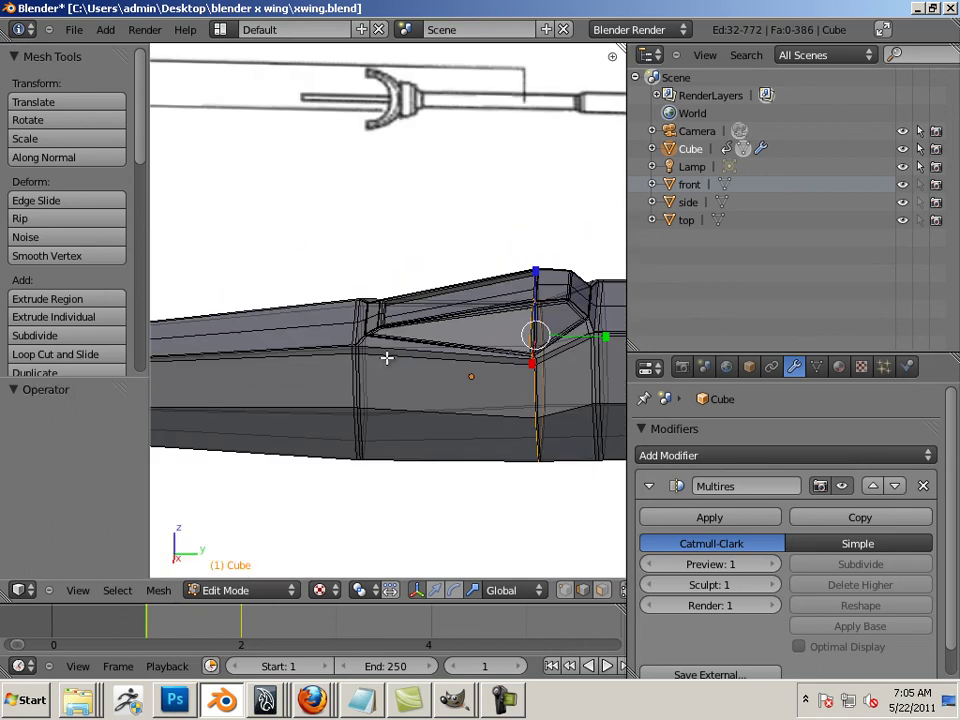
pyautogui.hotkey('ctrl', 'r')
pyautogui.click(450, 313)
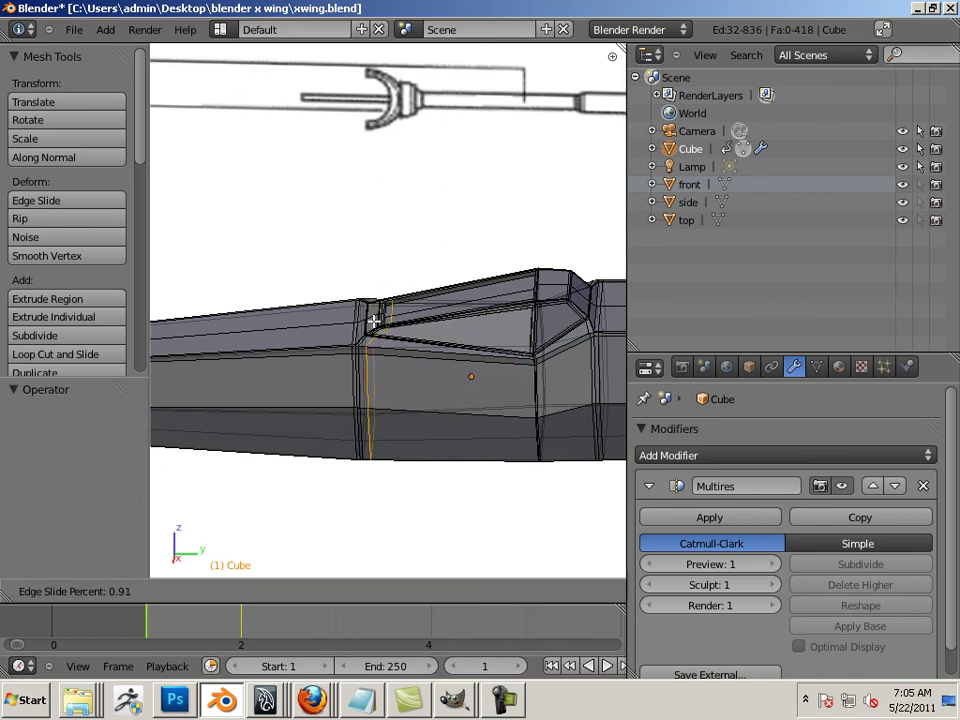
pyautogui.click(371, 322)
# Try scaling the new front edge loop along the global Y axis, and undo the scaling
pyautogui.press('s')
pyautogui.press('y')
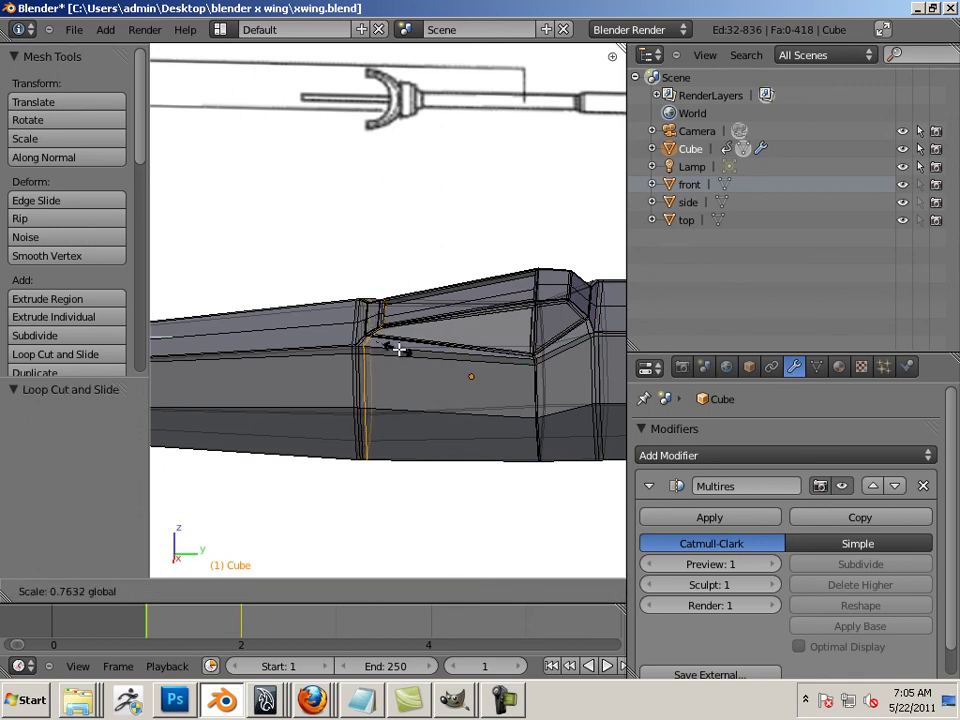
pyautogui.click(402, 345)
pyautogui.hotkey('ctrl', 'z')
# Inspect the subdivided canopy's window corners in Object Mode from several angles, and return to Edit Mode at the rear side window
pyautogui.keyDown('shift'); pyautogui.moveTo(437, 358); pyautogui.dragTo(357, 354, button='middle'); pyautogui.keyUp('shift')
pyautogui.keyDown('ctrl'); pyautogui.moveTo(370, 335); pyautogui.dragTo(382, 355, button='middle'); pyautogui.keyUp('ctrl')
pyautogui.keyDown('shift'); pyautogui.moveTo(360, 348); pyautogui.dragTo(405, 252, button='middle'); pyautogui.keyUp('shift')
pyautogui.press('Tab')
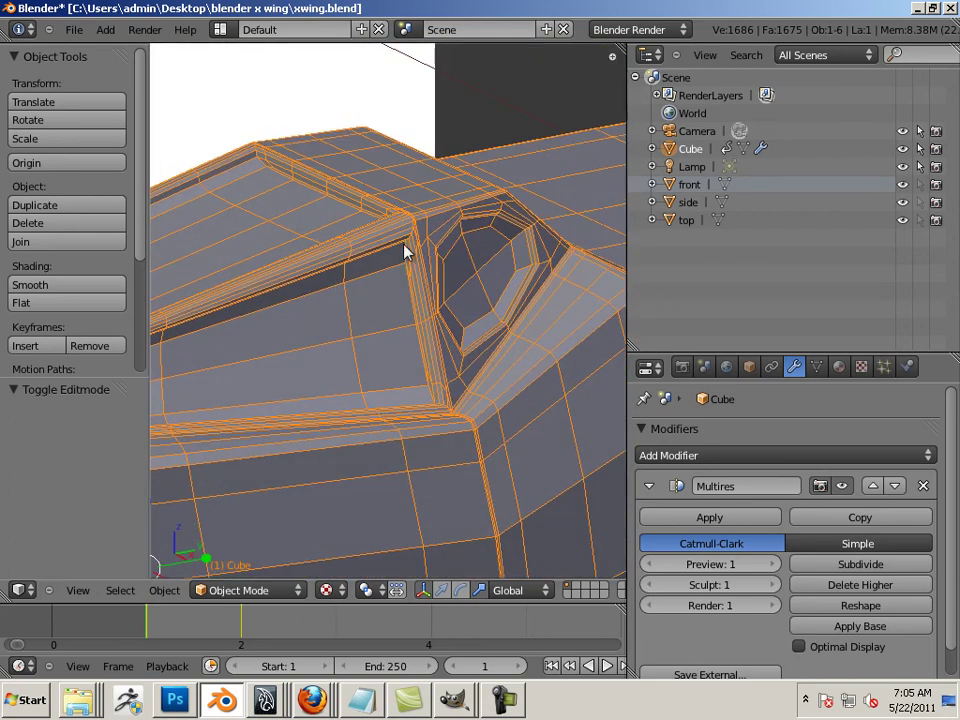
pyautogui.moveTo(240, 316); pyautogui.dragTo(556, 322, button='middle')
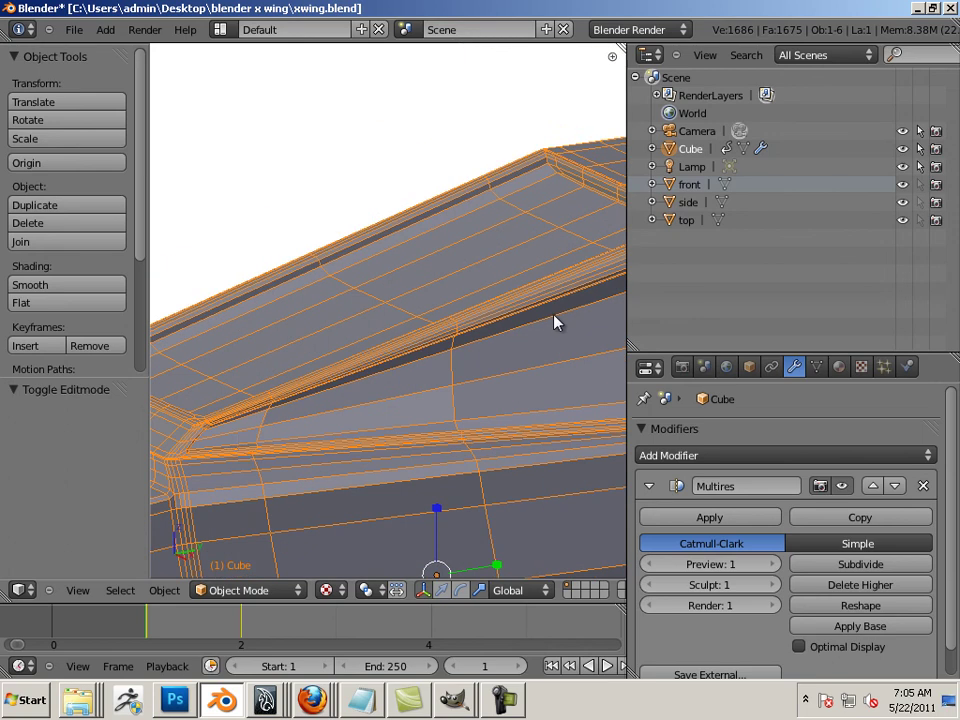
pyautogui.press('Tab')
pyautogui.moveTo(363, 424); pyautogui.dragTo(456, 354, button='middle')
pyautogui.press('Tab')
pyautogui.press('Tab')
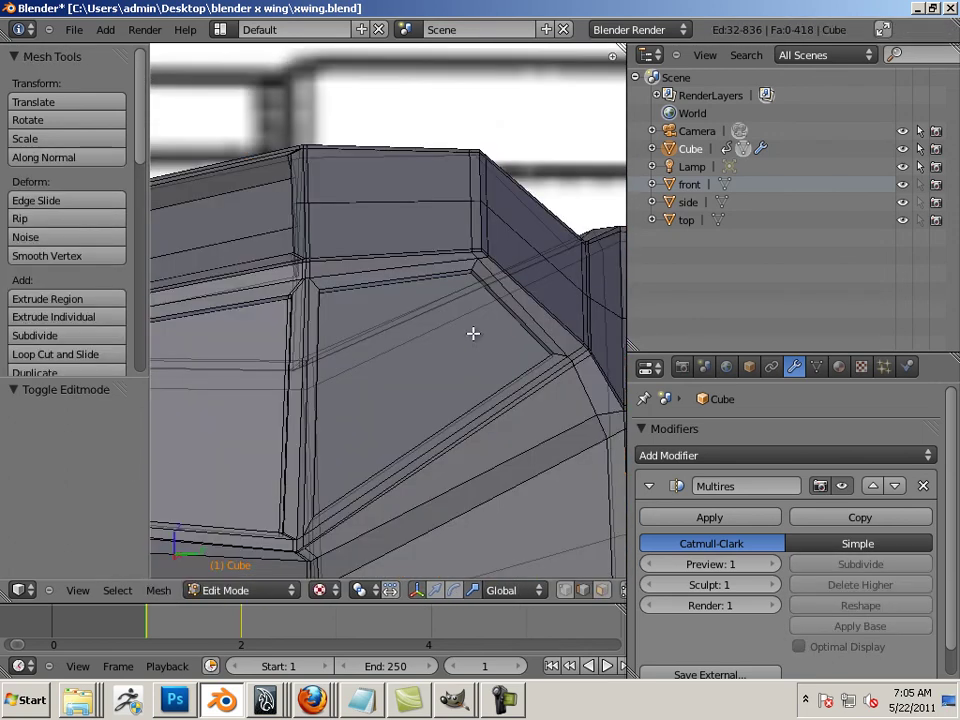
# Add a crosswise loop cut through the rear side window and slide it 0.96 toward the window's rear edge
pyautogui.hotkey('ctrl', 'r')
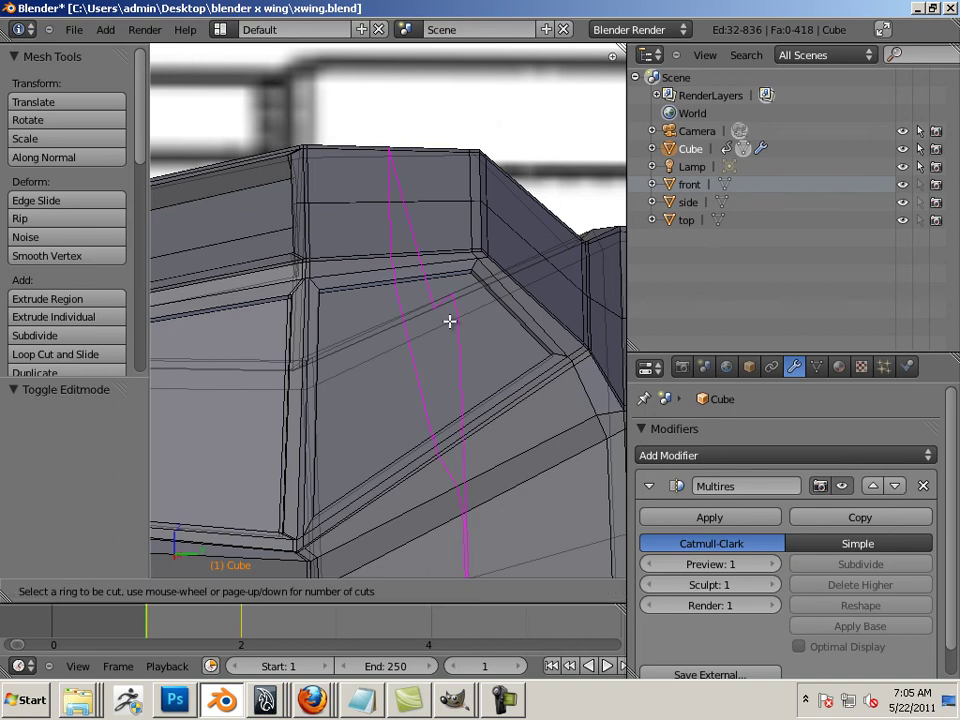
pyautogui.click(451, 306)
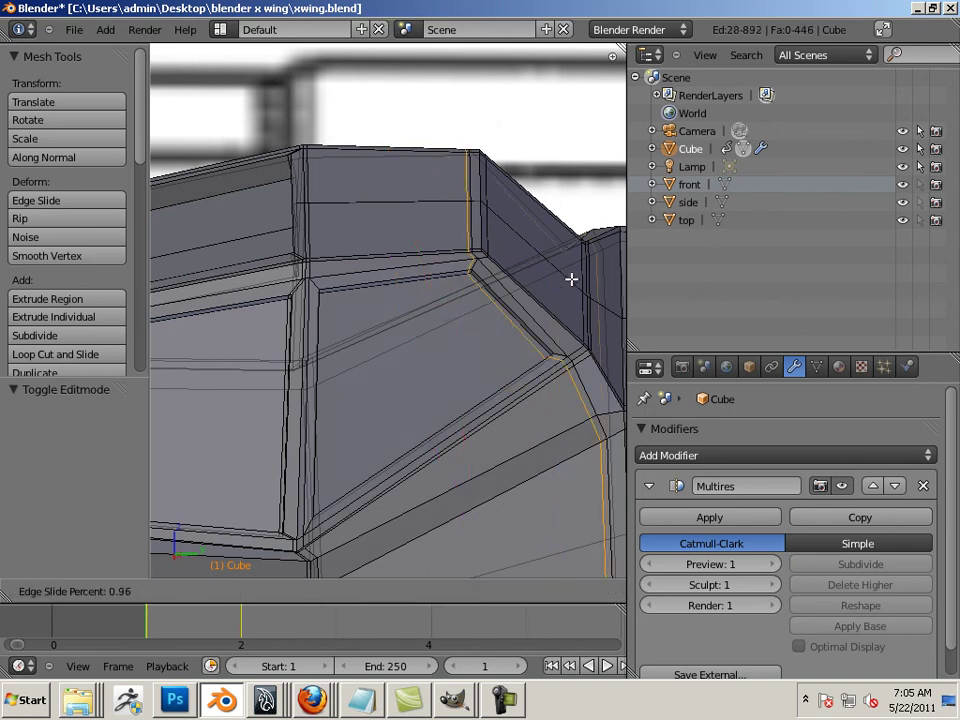
pyautogui.click(565, 283)
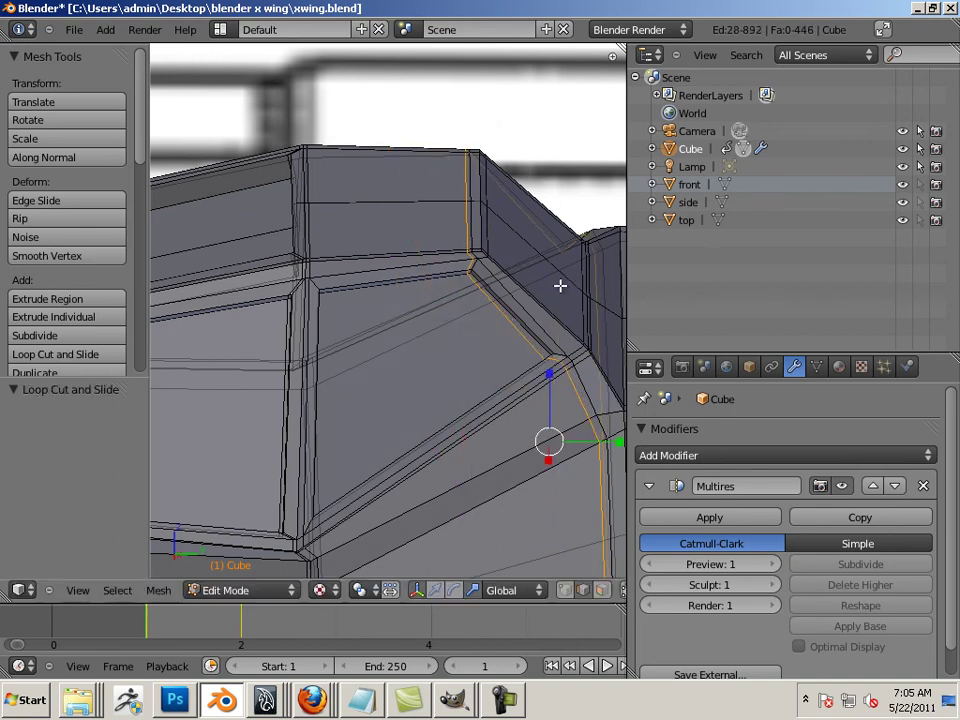
# Add another crosswise loop cut close to the rear side window's front edge, and inspect the subdivided fuselage in Object Mode
pyautogui.hotkey('ctrl', 'r')
pyautogui.click(414, 310)
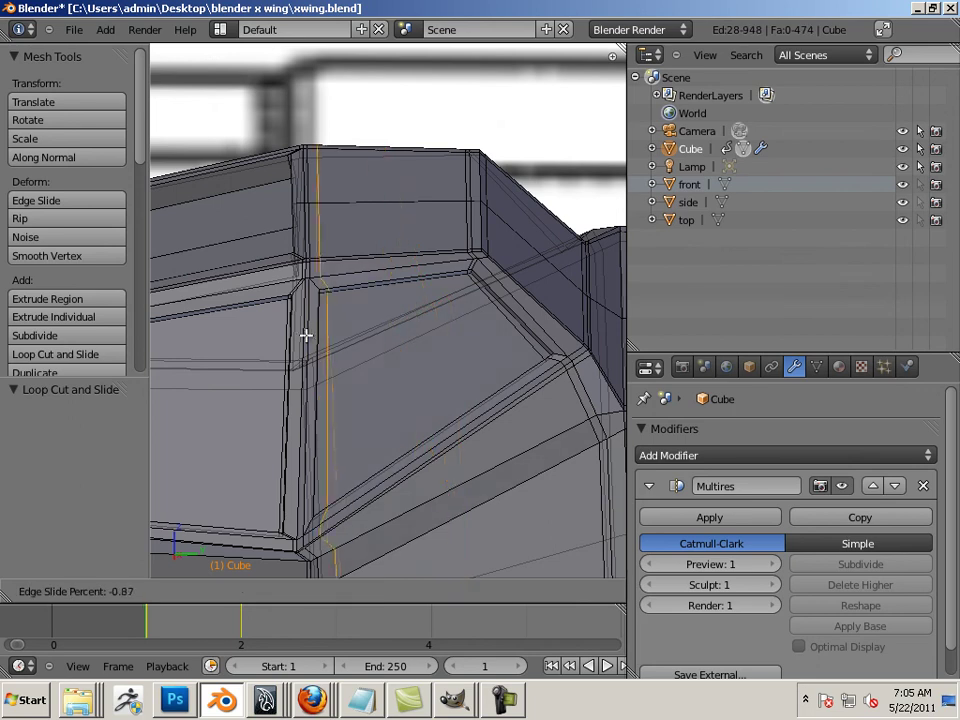
pyautogui.click(298, 339)
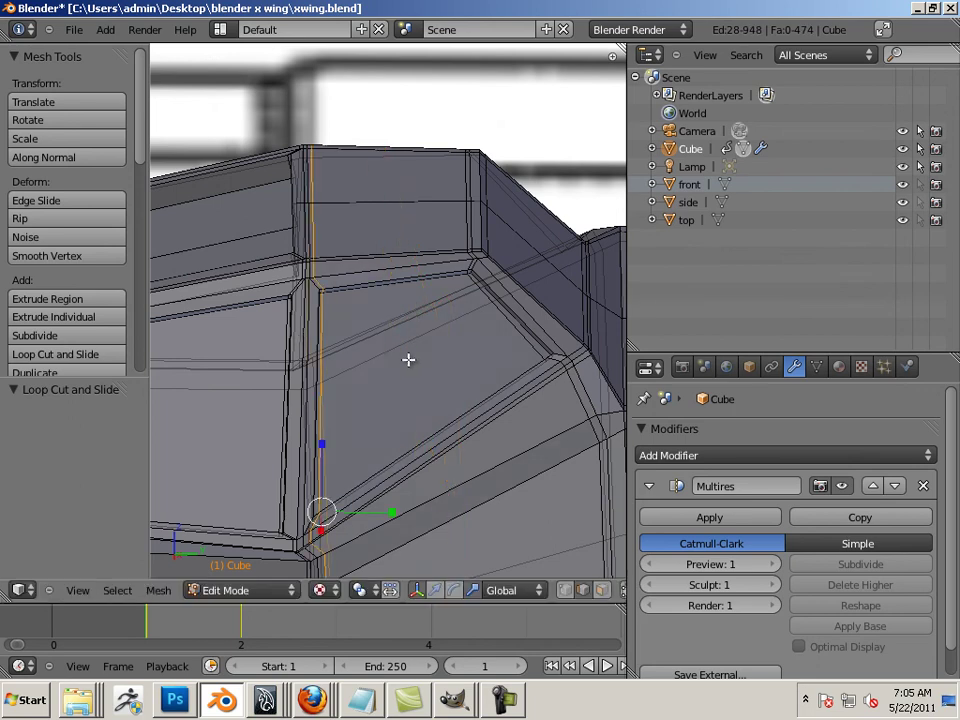
pyautogui.press('Tab')
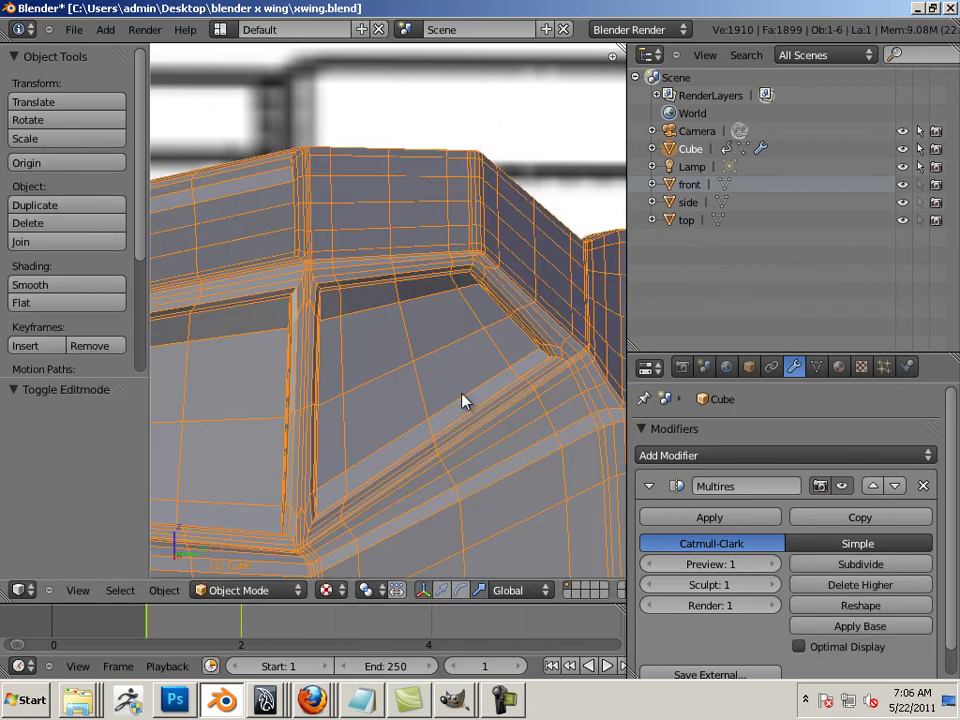
pyautogui.moveTo(462, 401); pyautogui.dragTo(362, 347, button='middle')
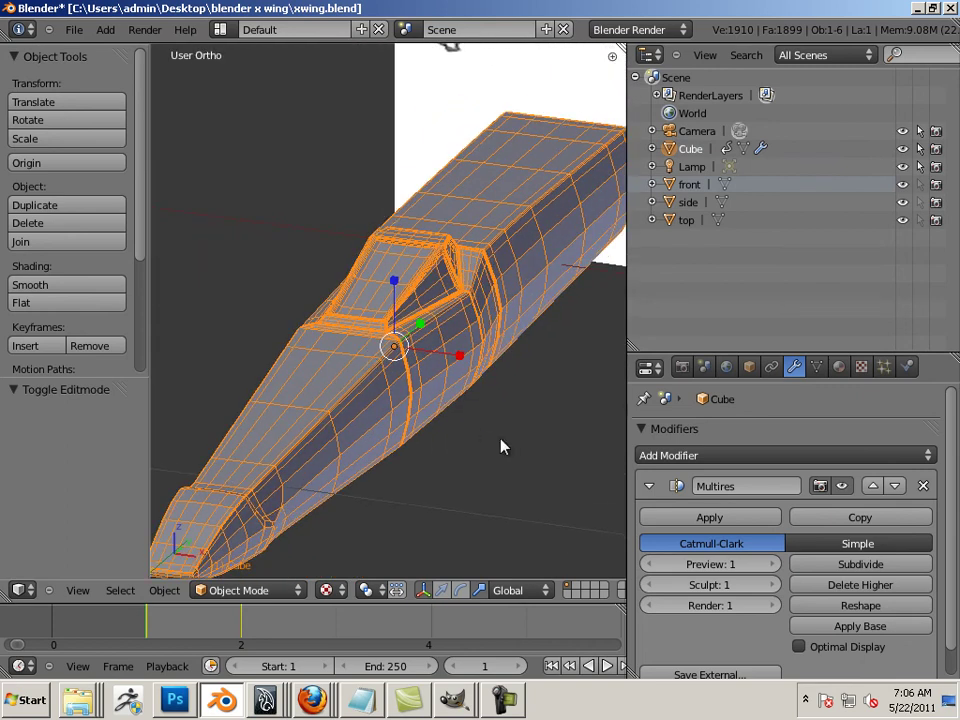